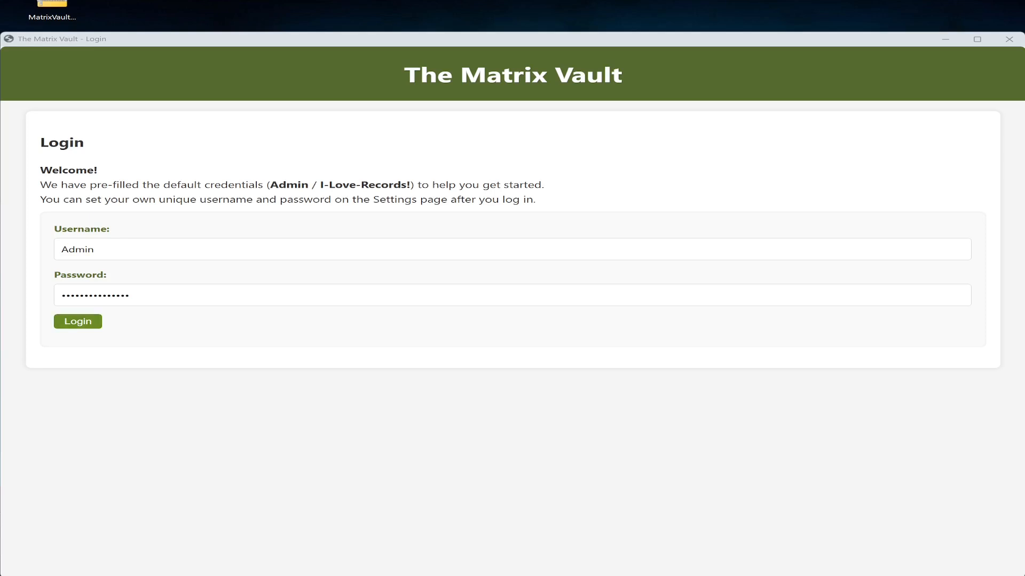
Log in with the prefilled credentials and view the access credentials in the collection settings
click(78, 322)
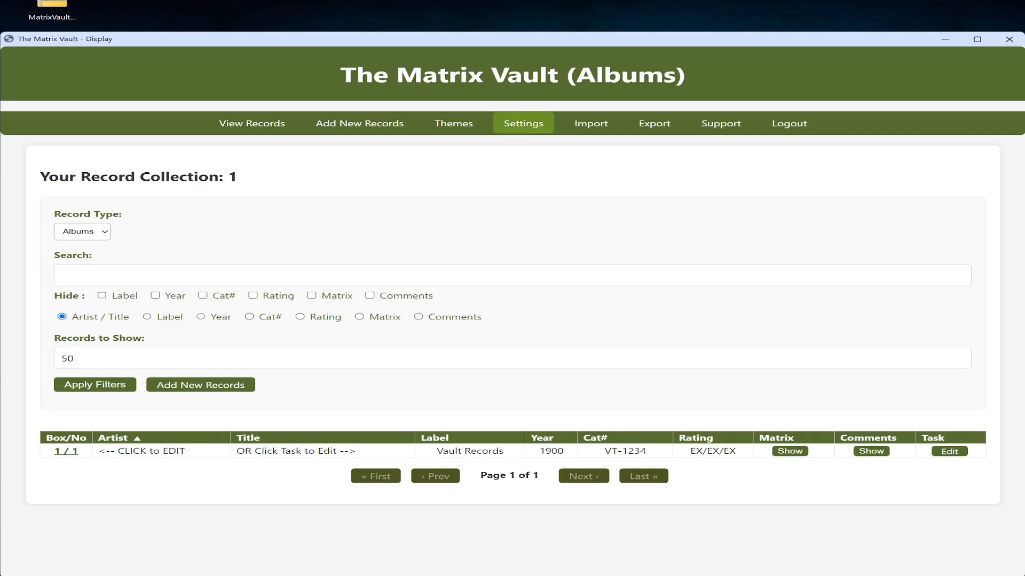
click(523, 124)
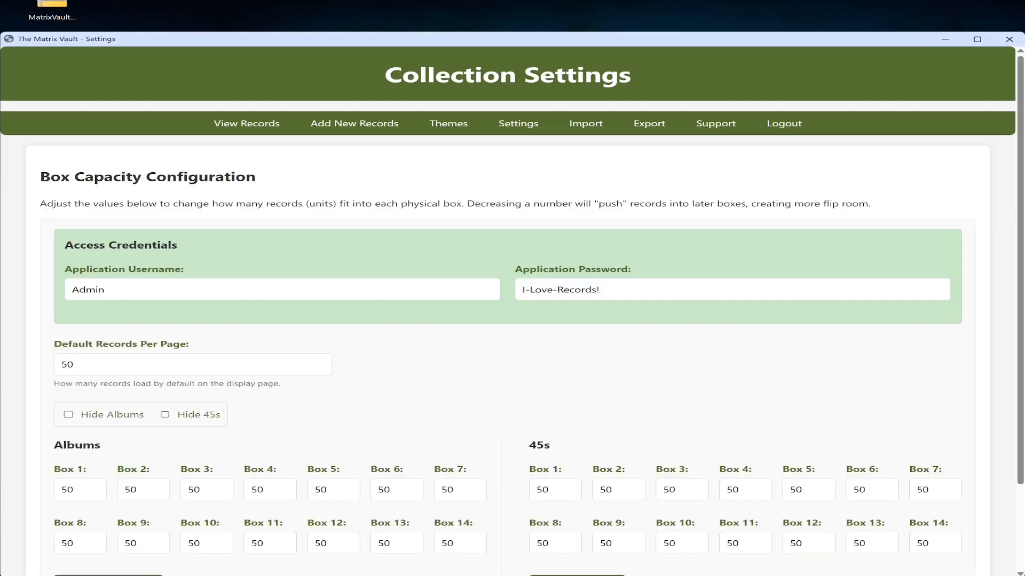
drag(602, 290, 521, 290)
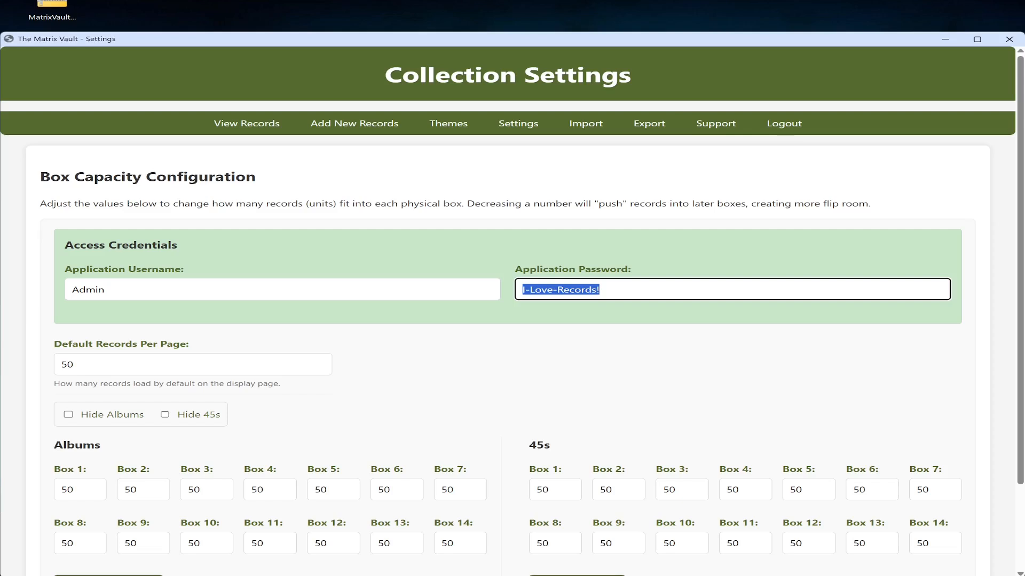
Log out of the application and log back in with the prefilled credentials
click(784, 123)
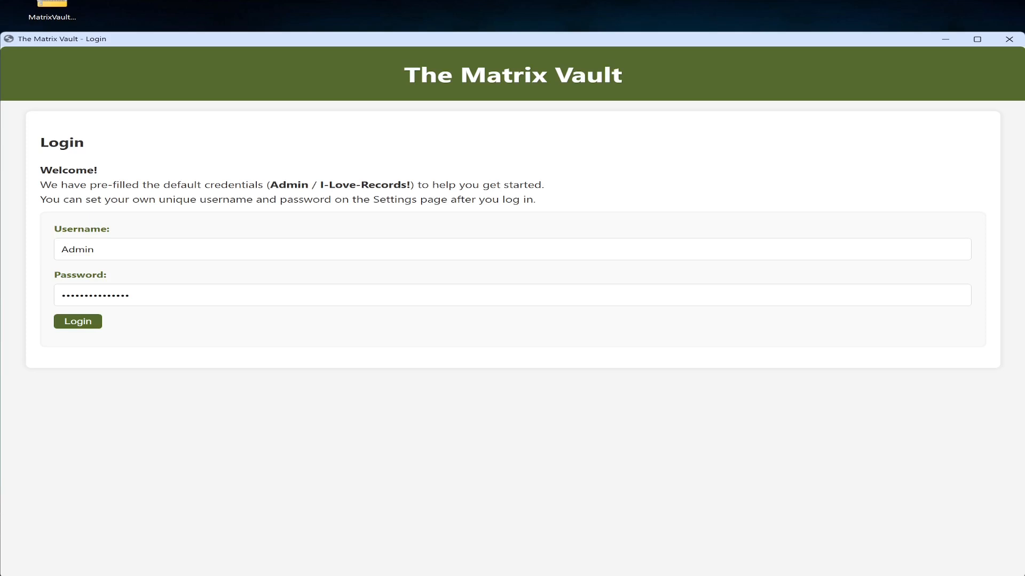
click(78, 321)
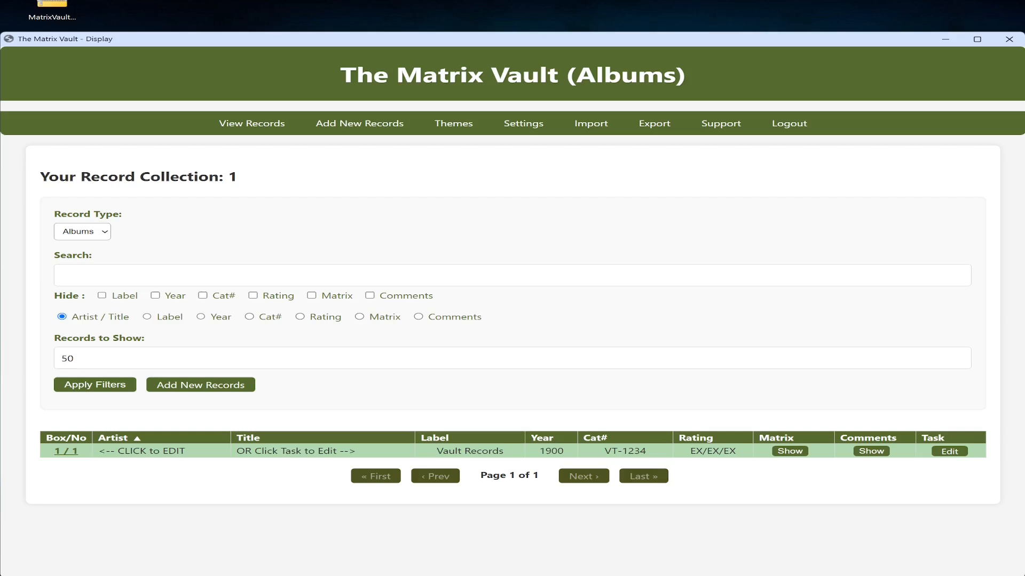
Examine the sample album's row and the available record types, keeping Albums selected
drag(98, 451, 185, 451)
click(188, 481)
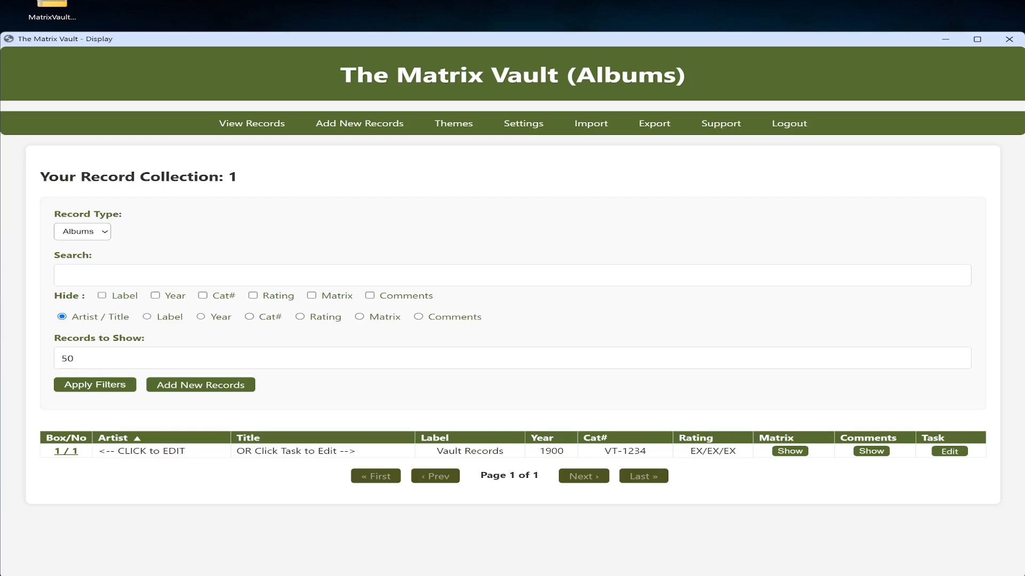
click(82, 232)
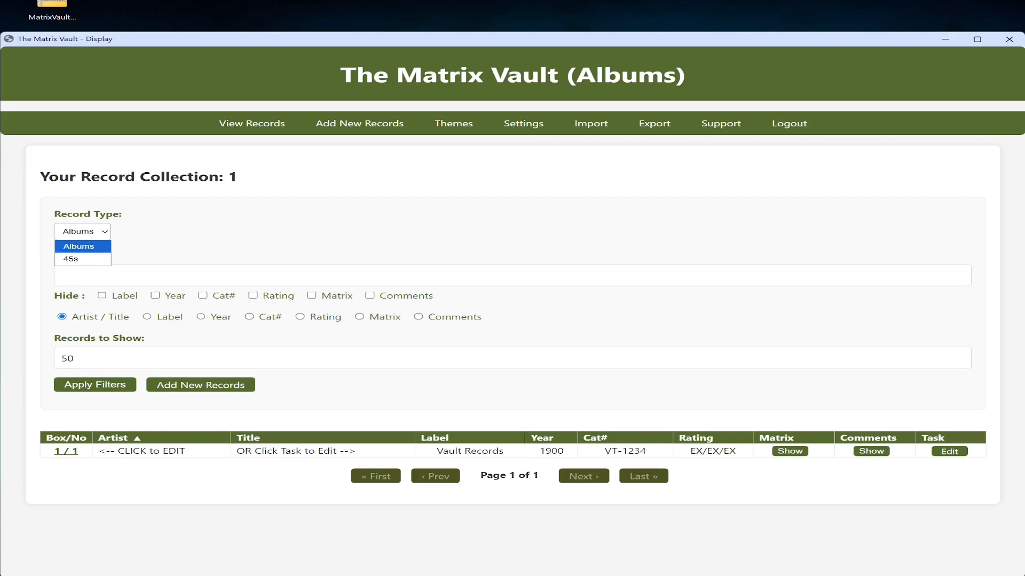
key(Down)
key(Up)
key(Down)
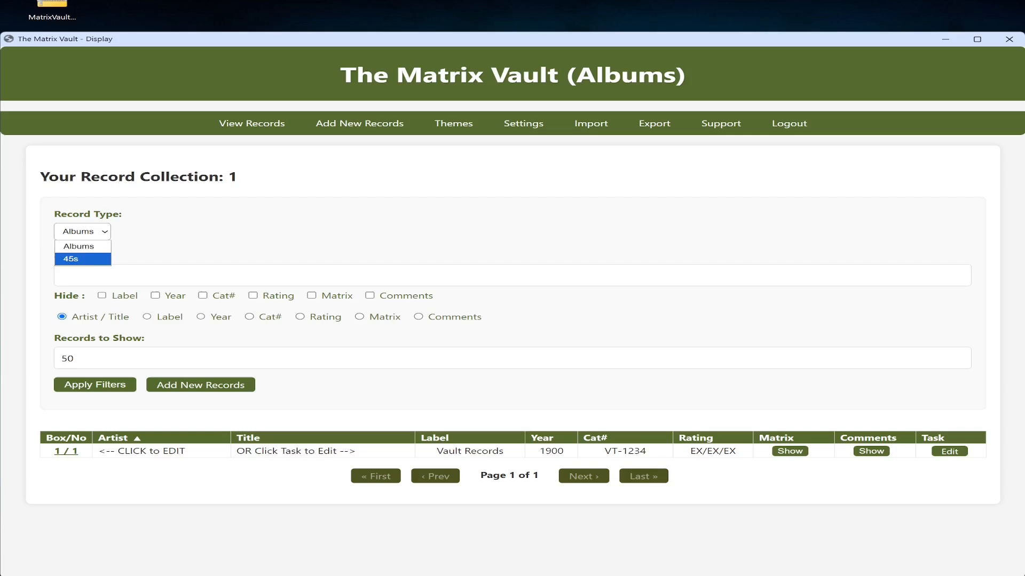
key(Up)
key(Down)
key(Escape)
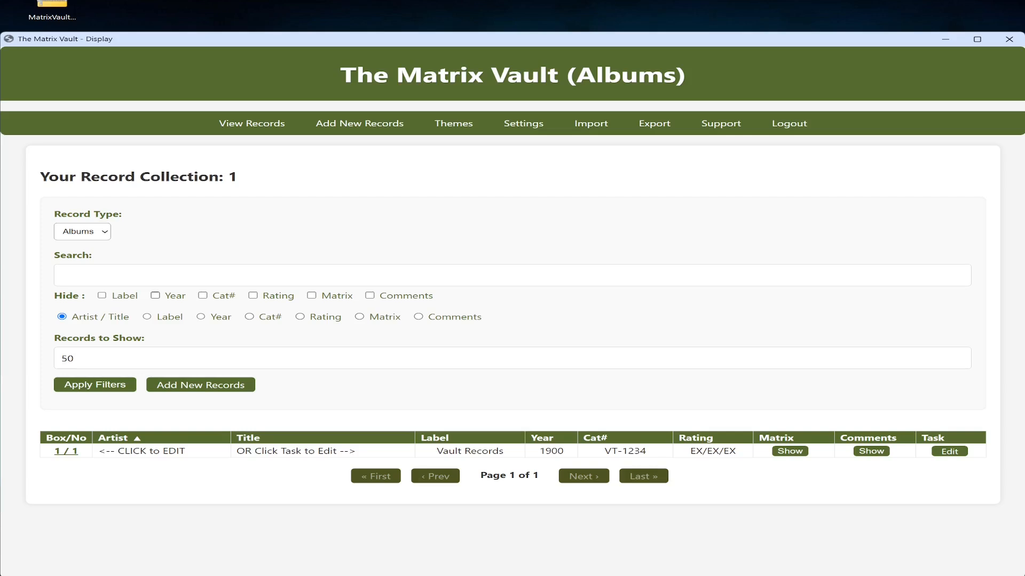
View the support contact page, the software update status and the application's About page
mouse_move(721, 123)
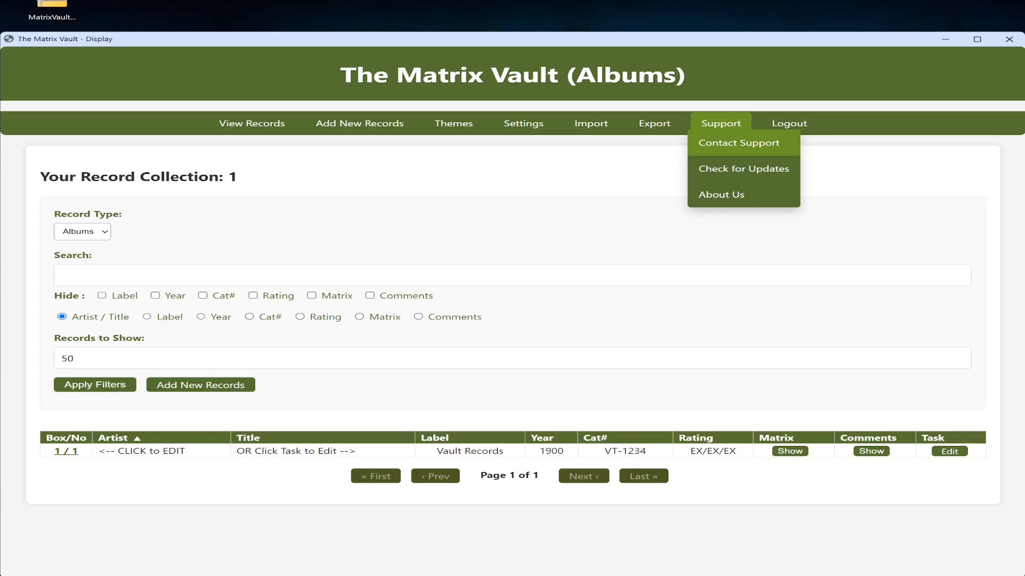
click(738, 143)
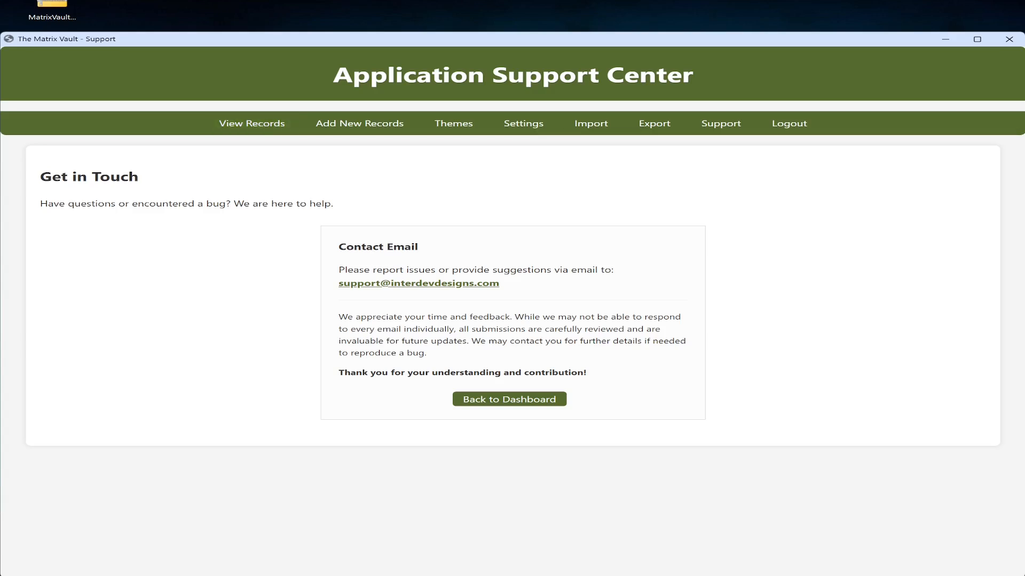
mouse_move(720, 124)
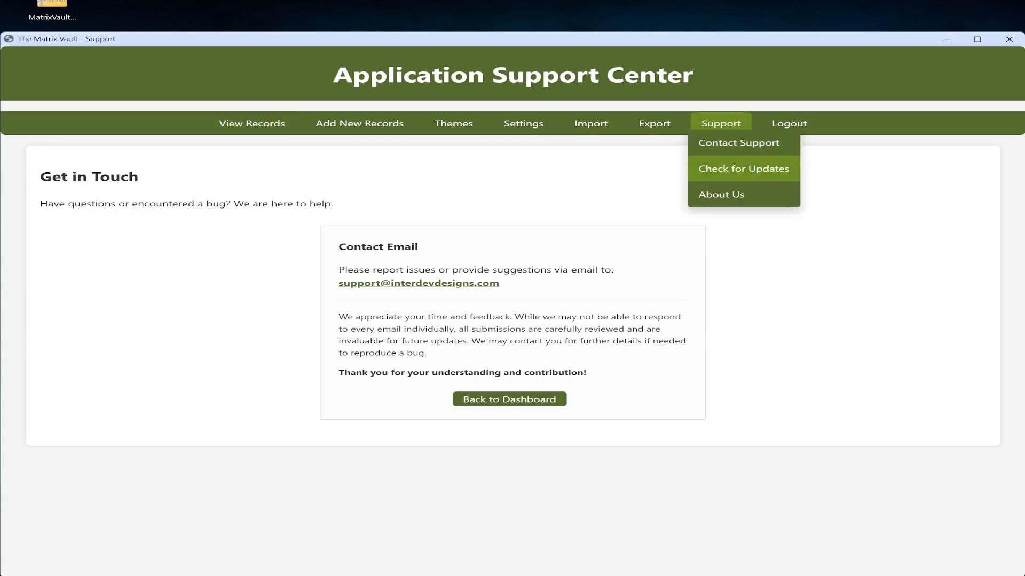
click(743, 169)
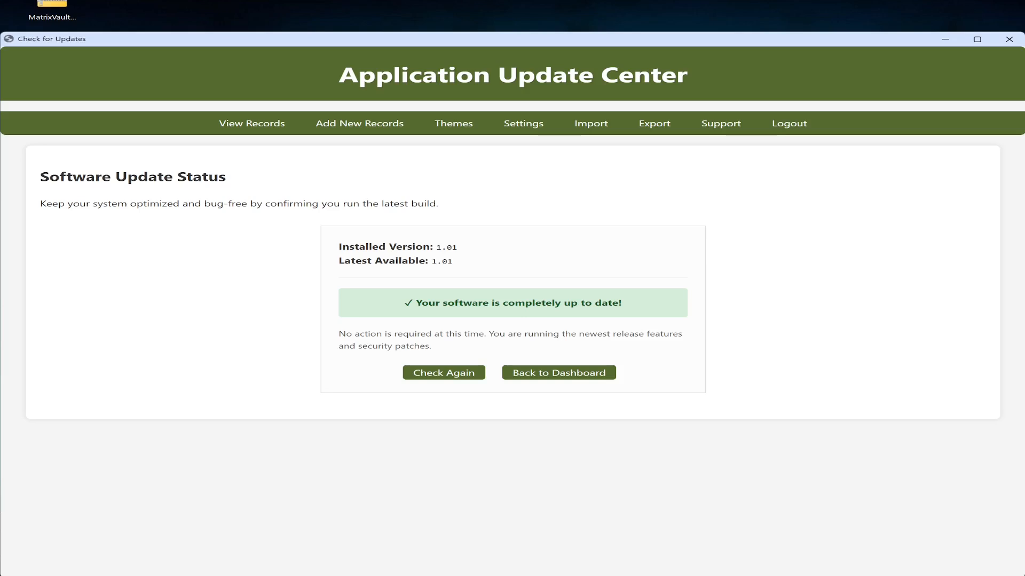
mouse_move(721, 124)
click(721, 195)
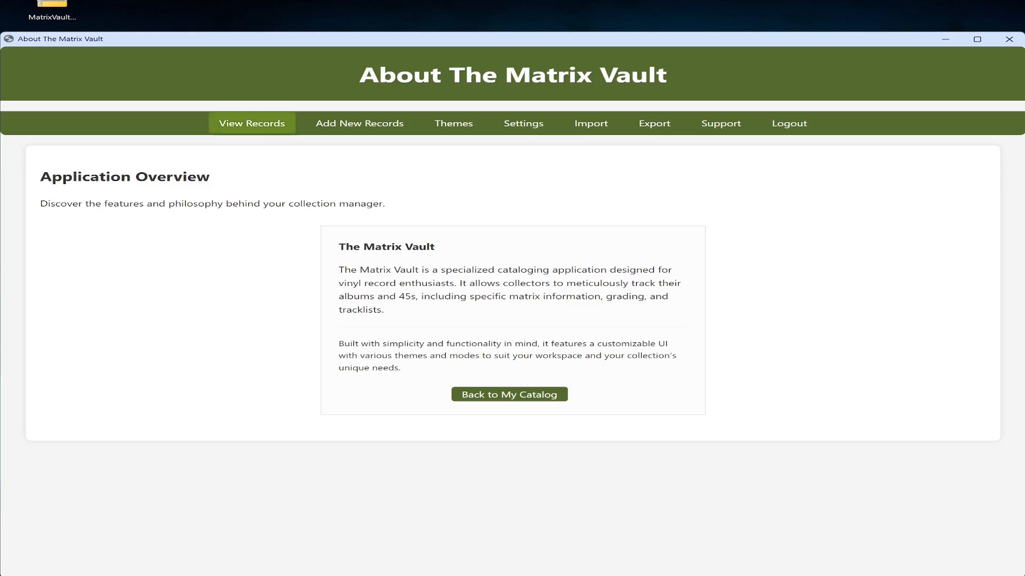
Return to the record list and examine the full details of the sample album, including its matrix and tracklist
click(252, 123)
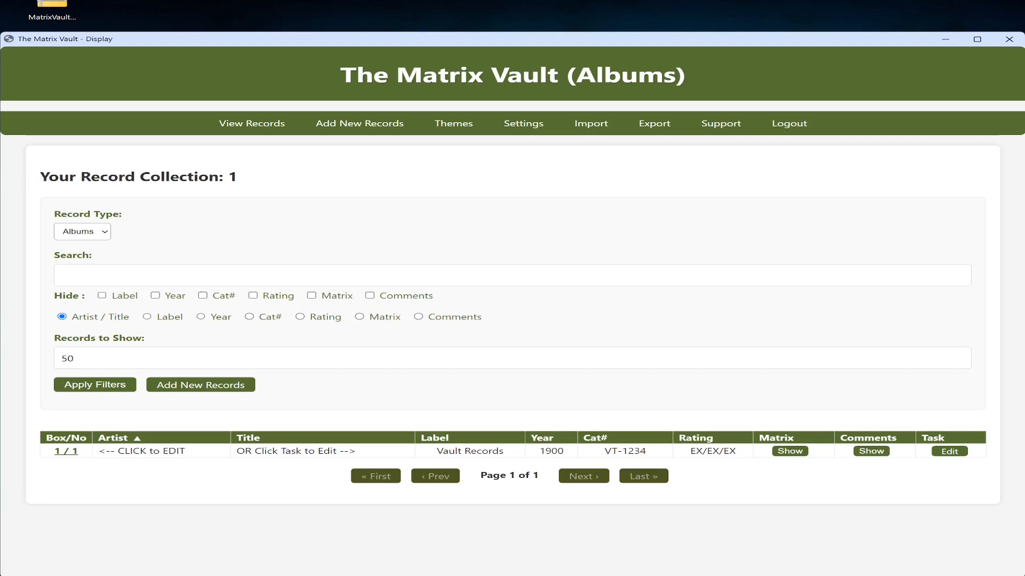
click(65, 451)
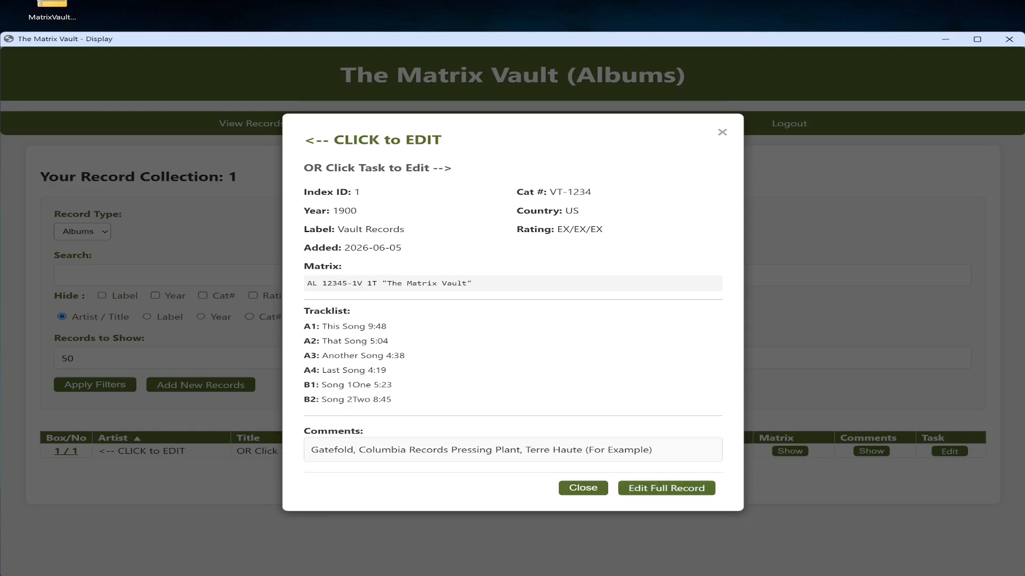
click(723, 132)
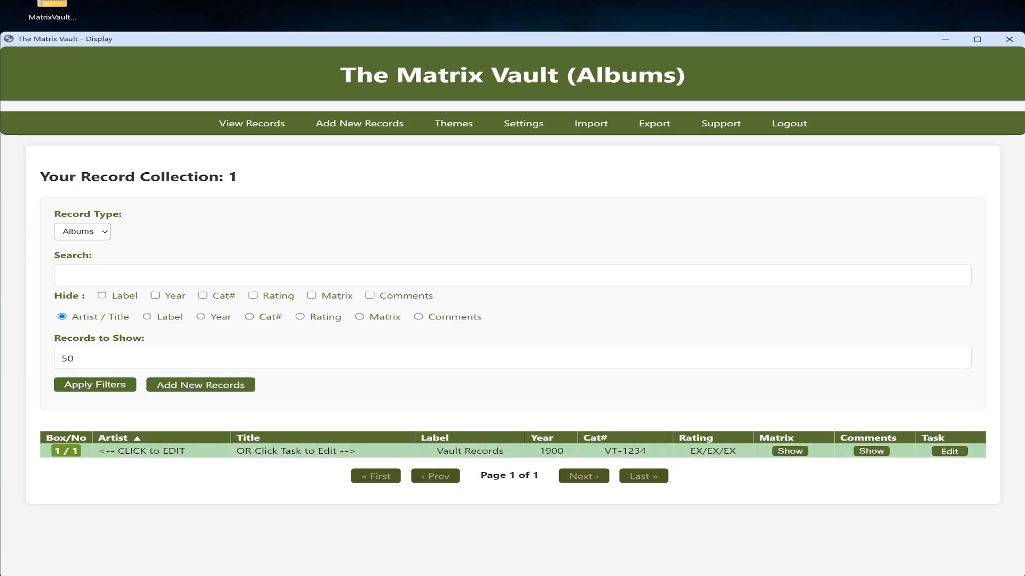
click(66, 452)
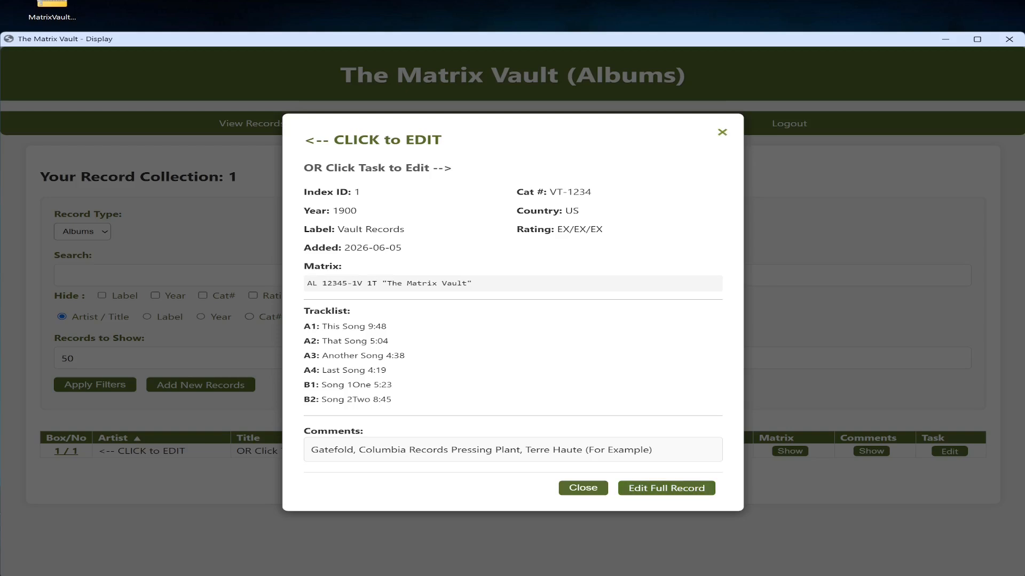
click(722, 132)
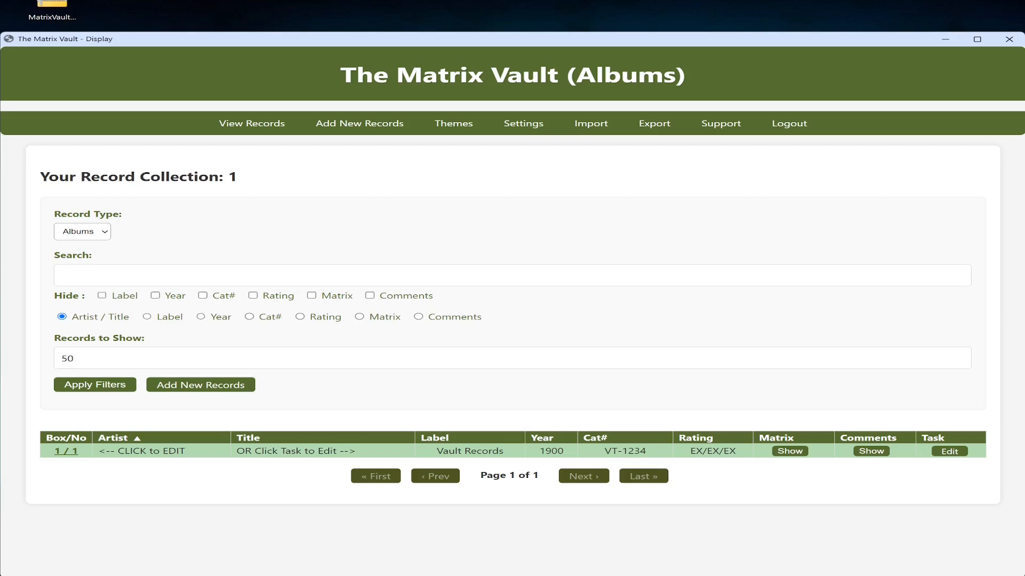
Copy the sample album's catalogue number VT-1234 from the record list
drag(647, 451, 603, 451)
right_click(622, 453)
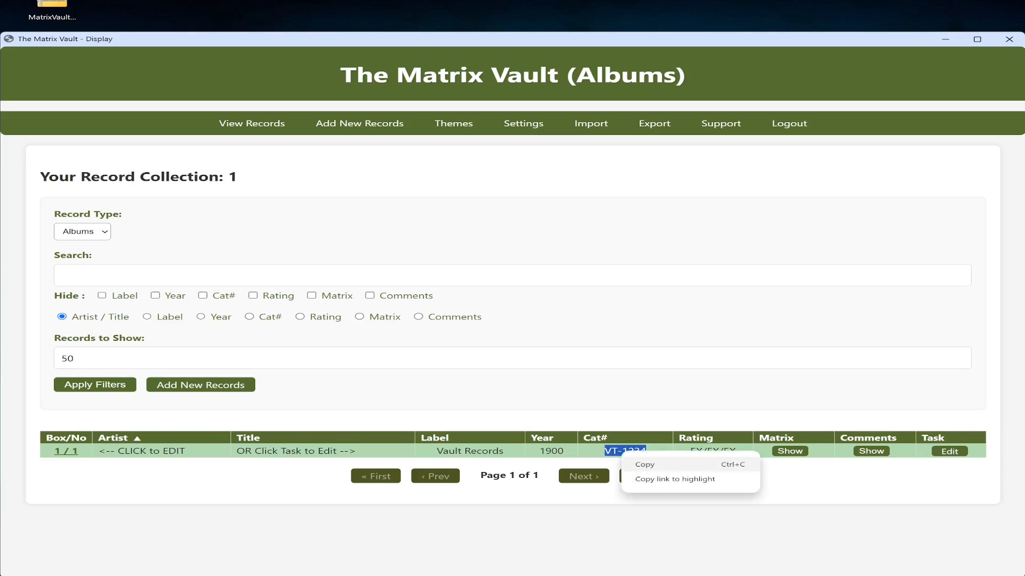
click(645, 465)
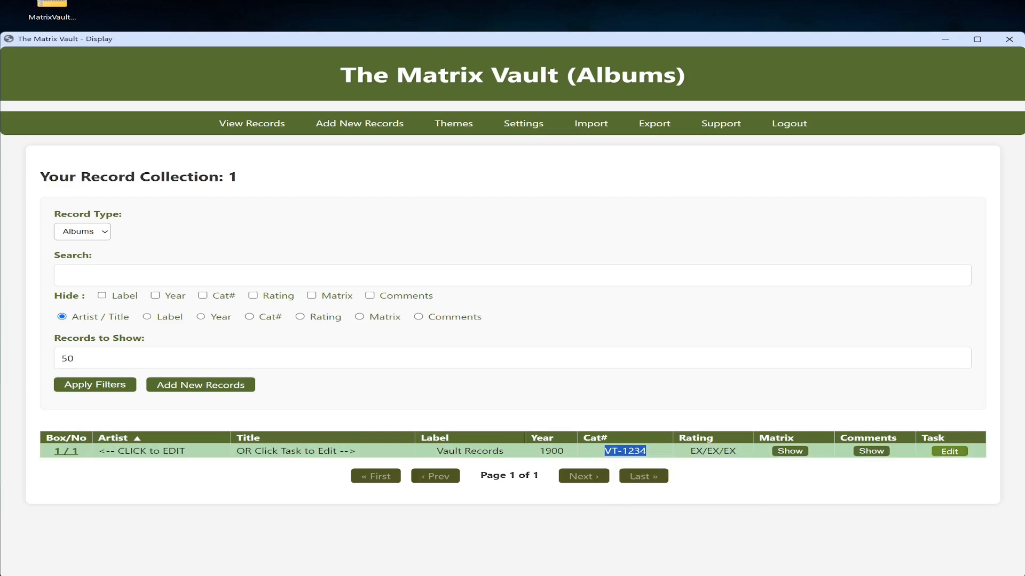
Clear the sample album's Cat# value, update the record, and return to the record list
click(950, 451)
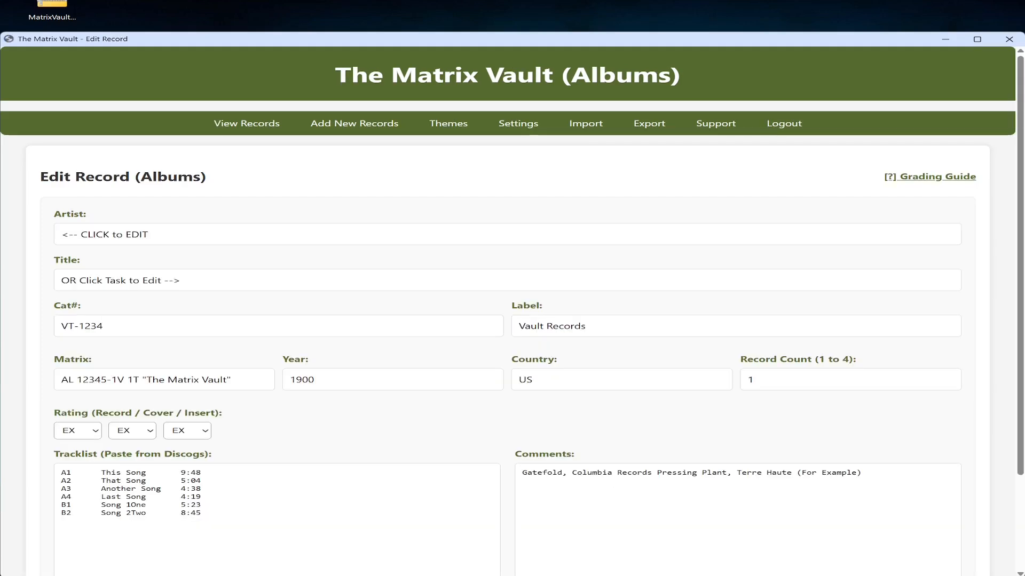
click(161, 327)
click(213, 348)
triple_click(82, 327)
key(BackSpace)
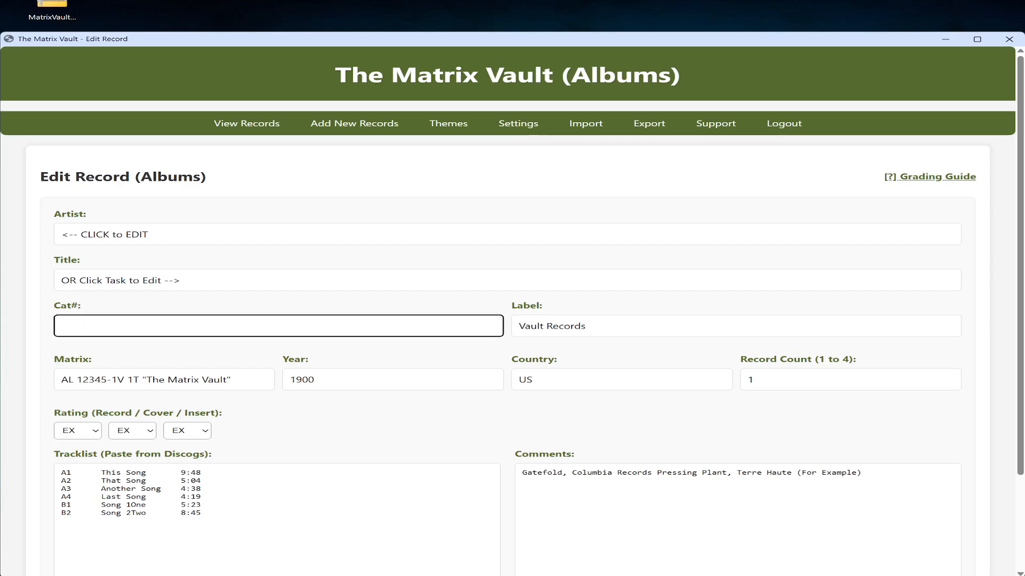
scroll(512, 309, down, 2)
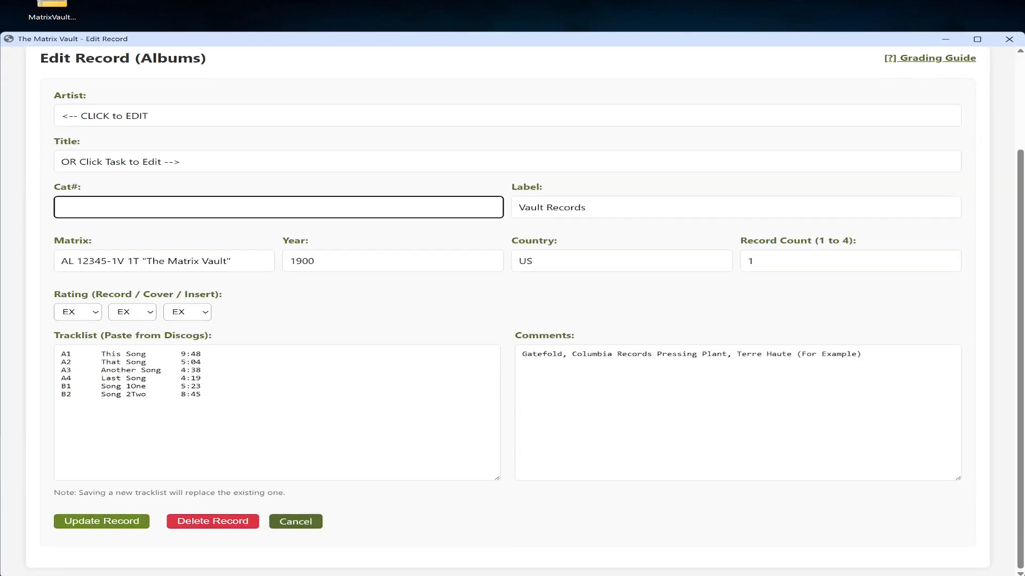
click(101, 522)
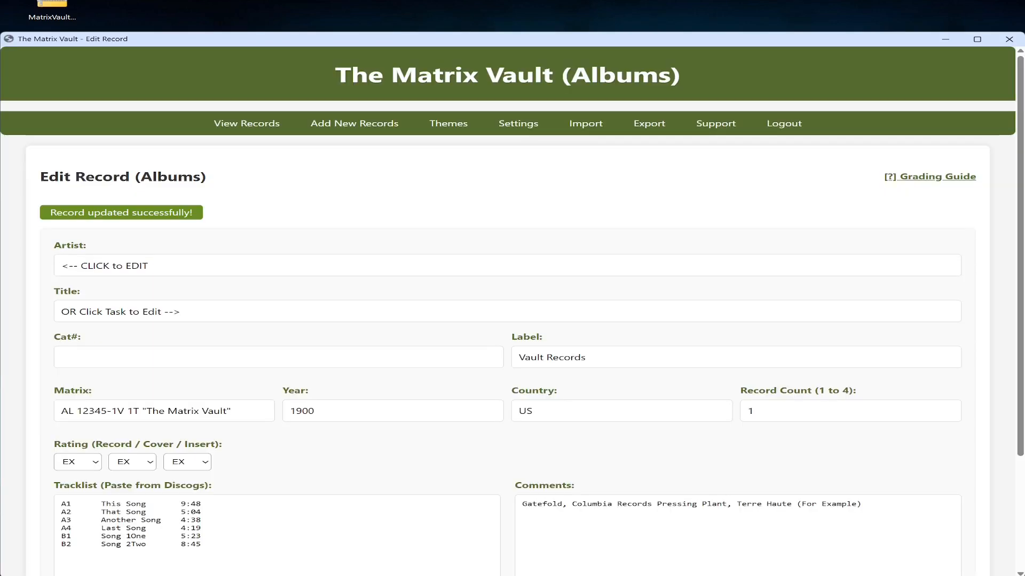
click(246, 123)
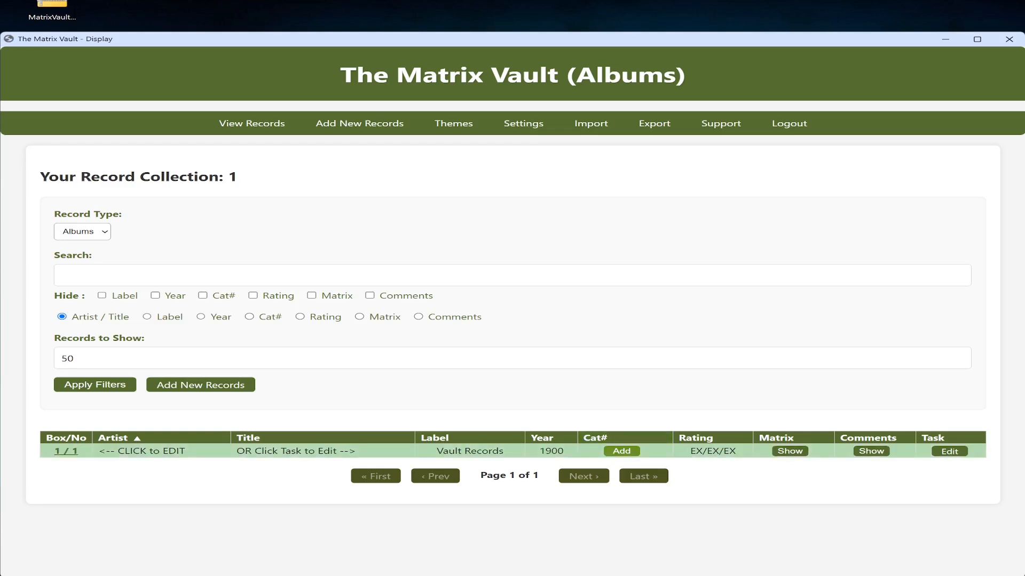
Review the sample album's edit form without changing it and return to the record list
click(950, 451)
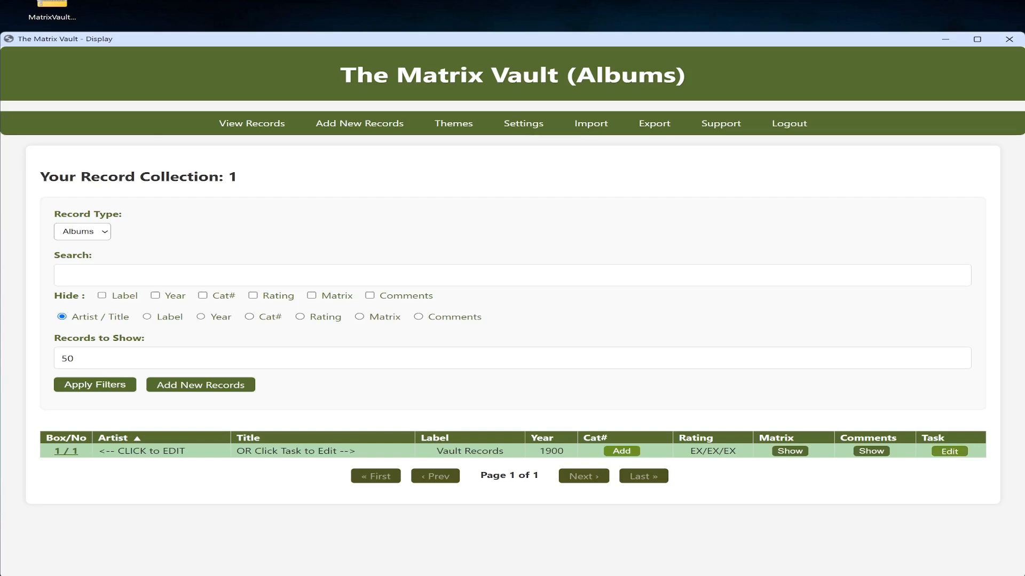
scroll(508, 311, down, 3)
scroll(507, 311, up, 3)
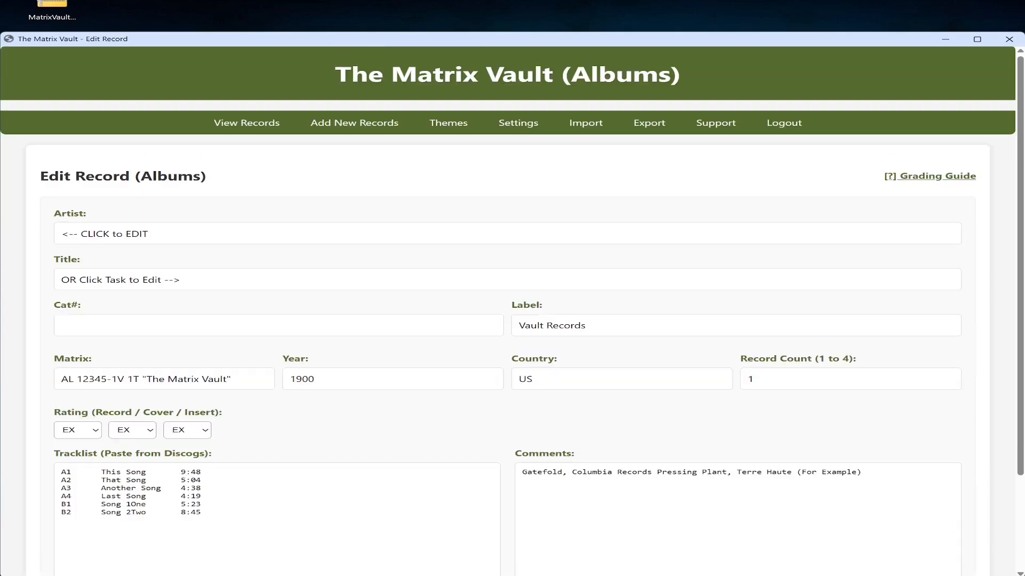
click(247, 123)
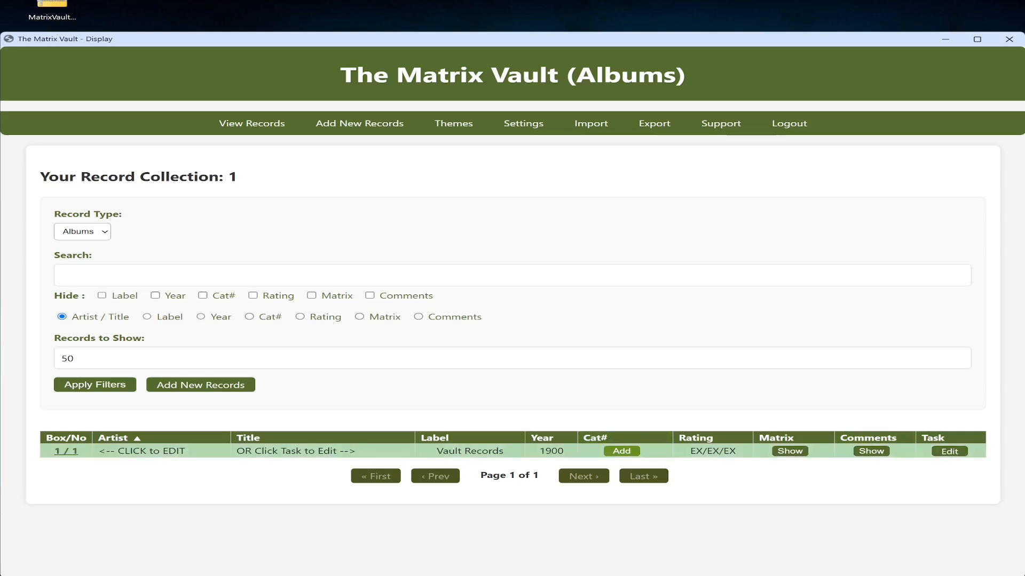
Add the copied catalogue number VT-1234 to the sample album directly from the record list
click(622, 451)
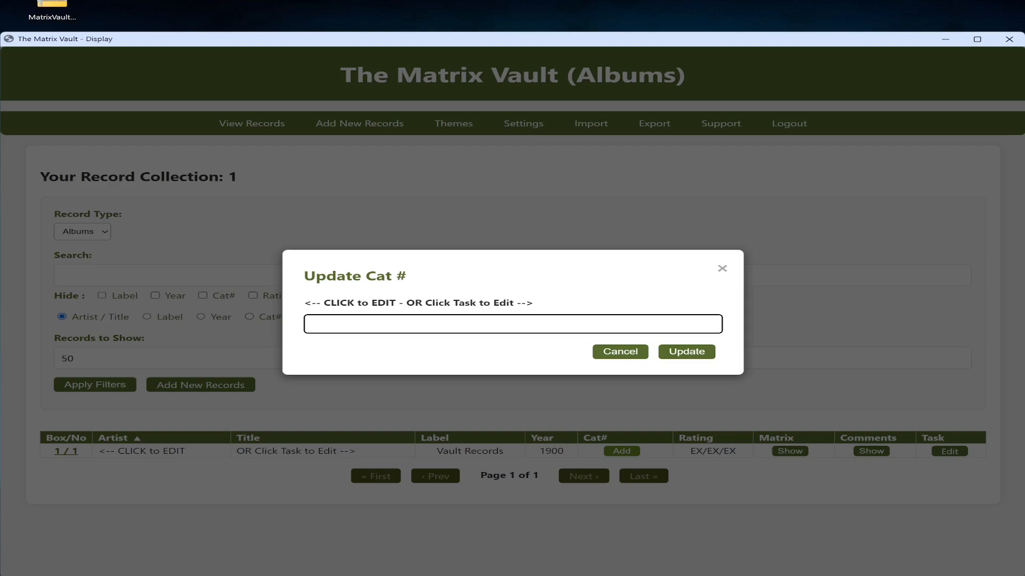
right_click(457, 326)
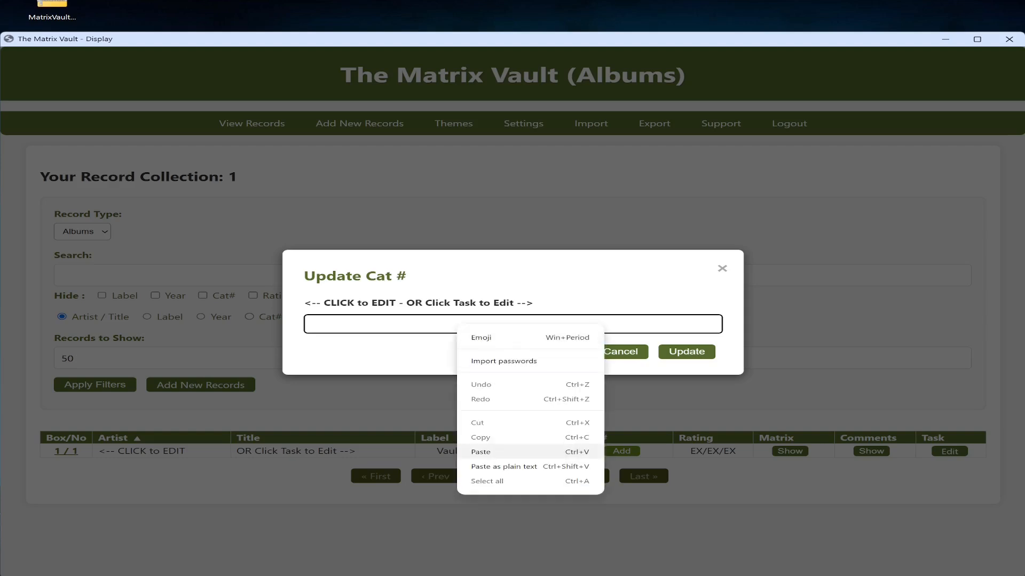
click(480, 452)
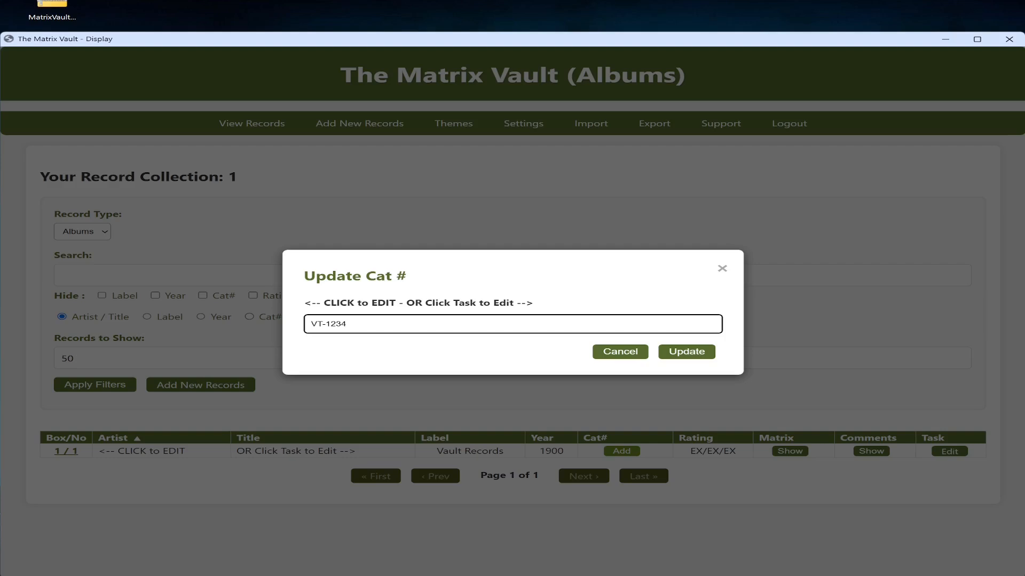
click(687, 351)
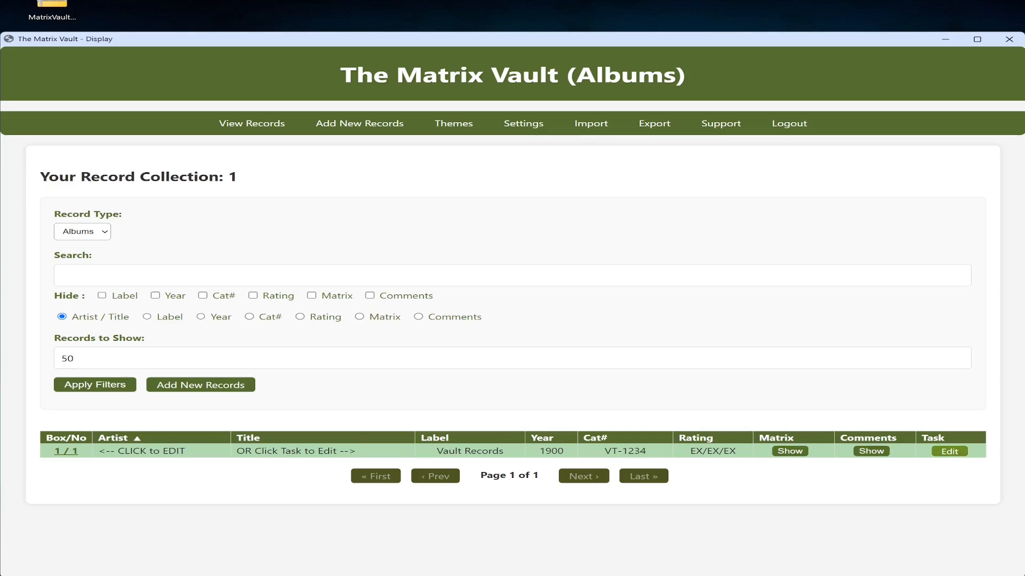
Clear the sample album's Matrix value in its edit form, update the record, and return to the record list
click(950, 451)
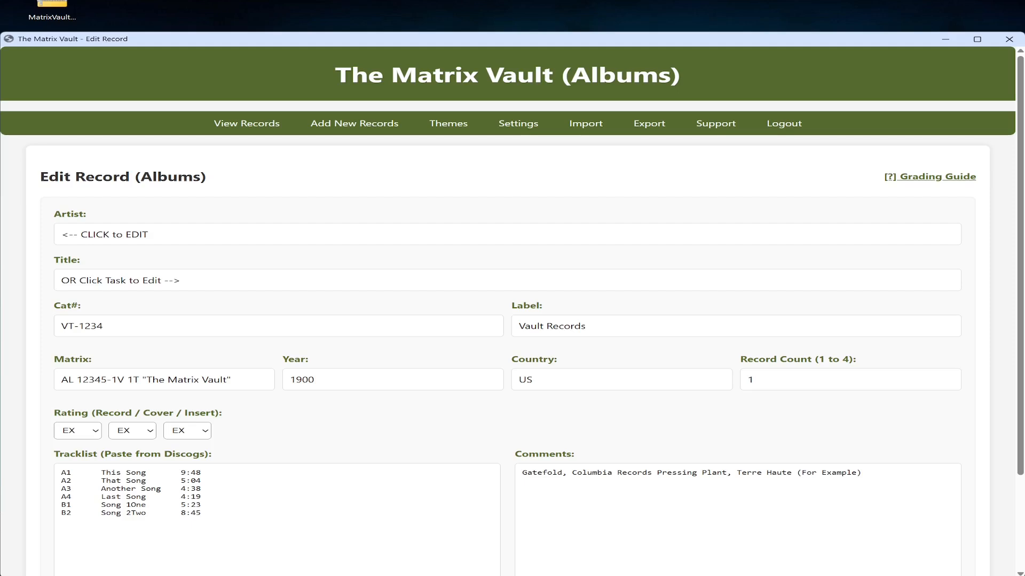
drag(231, 380, 61, 380)
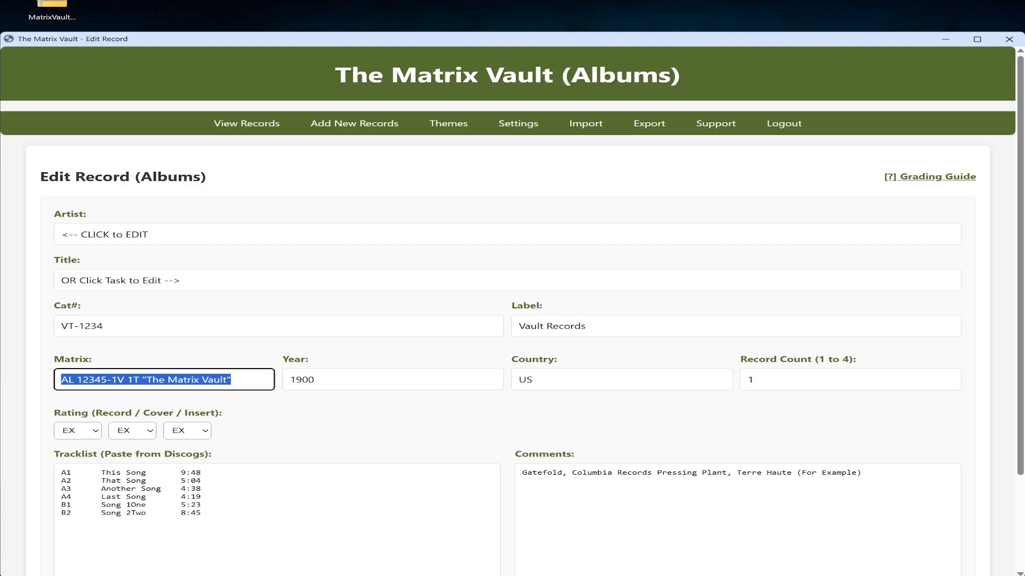
key(BackSpace)
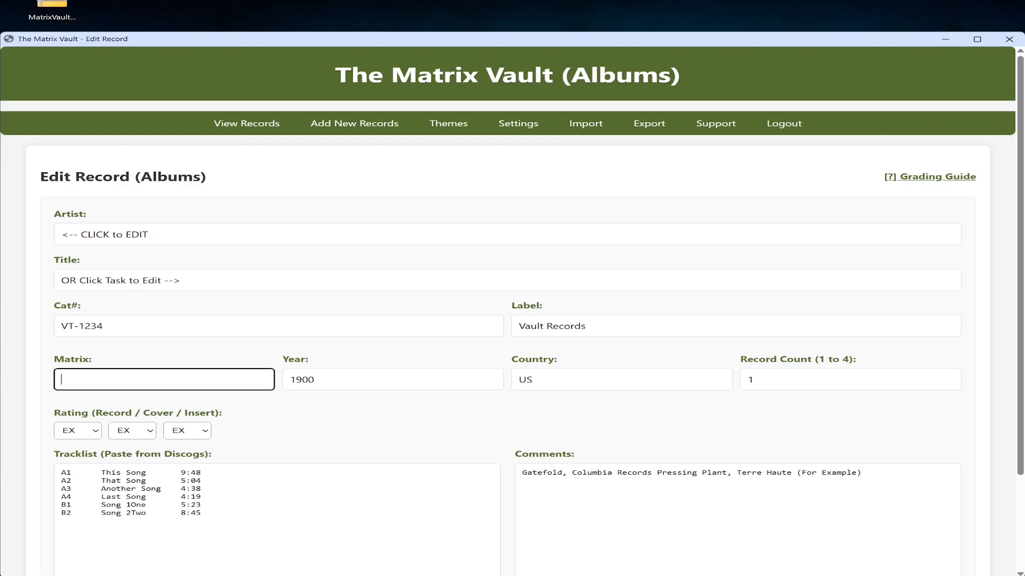
key(Return)
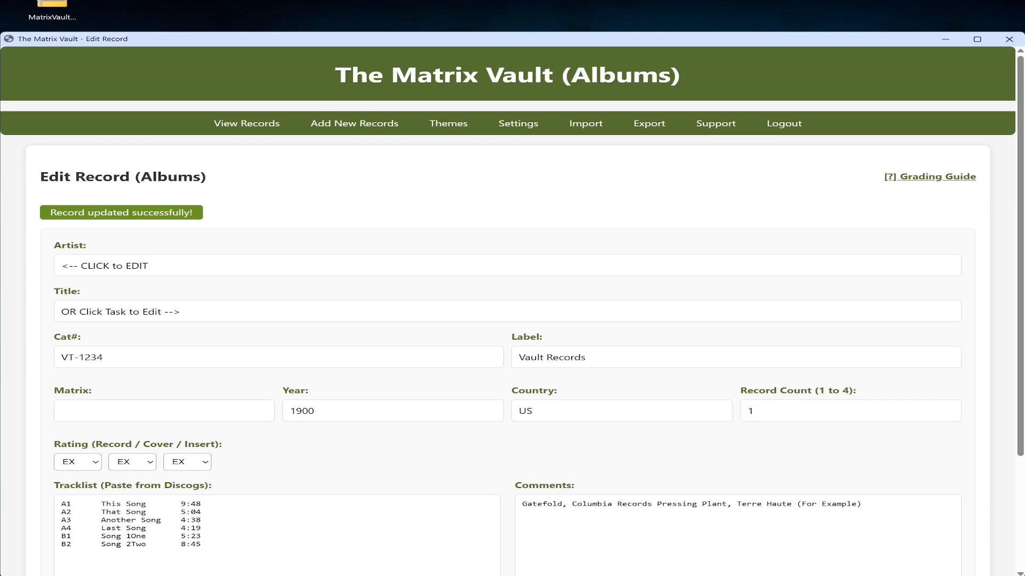
scroll(507, 309, down, 1)
scroll(507, 309, up, 1)
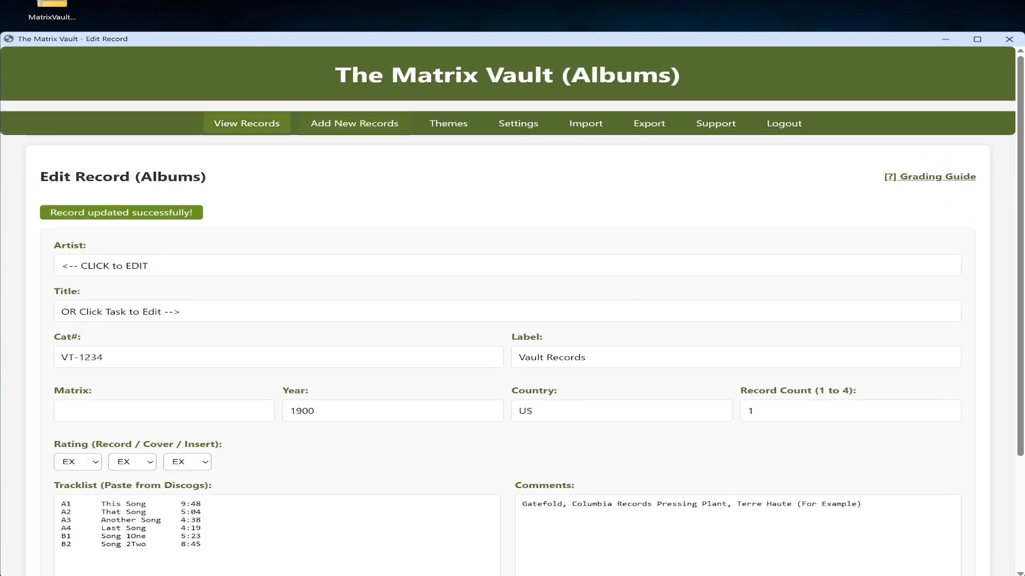
click(246, 123)
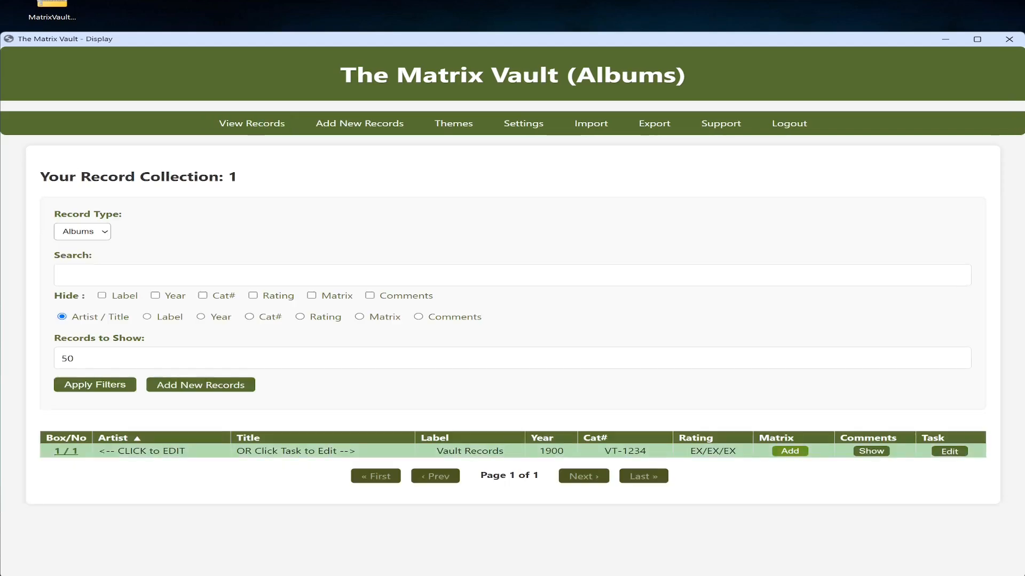
Add the matrix info AL 12345-1V 1T "The Matrix Vault" to the sample album directly from the record list
click(790, 451)
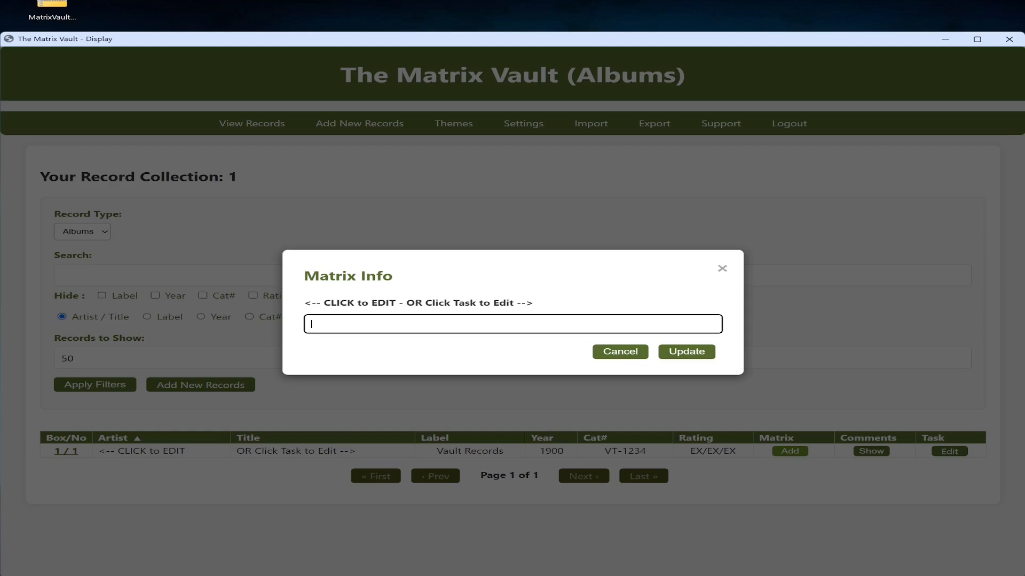
click(513, 323)
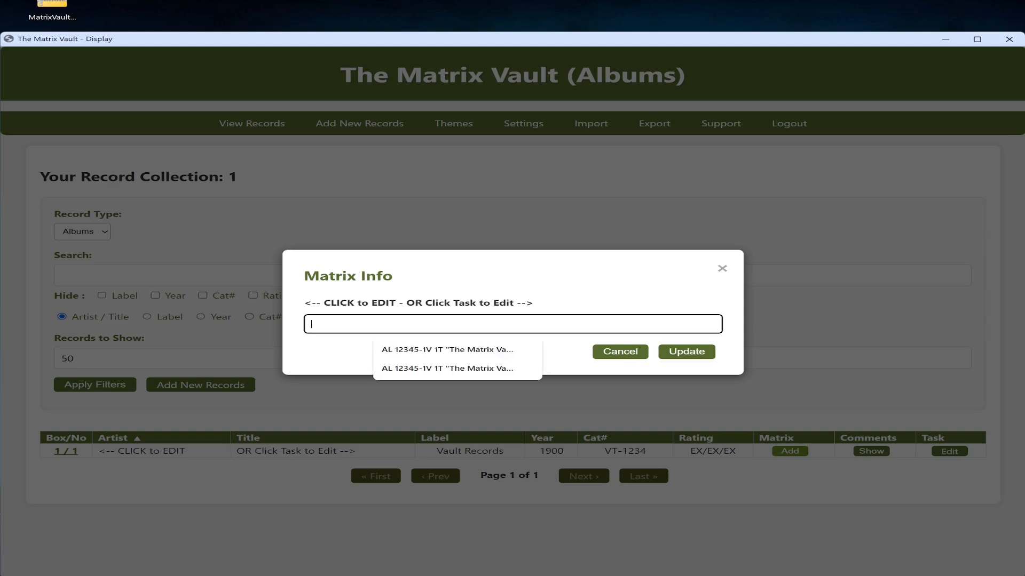
text(AL 12345-1V 1T "The Matrix Vault")
click(686, 352)
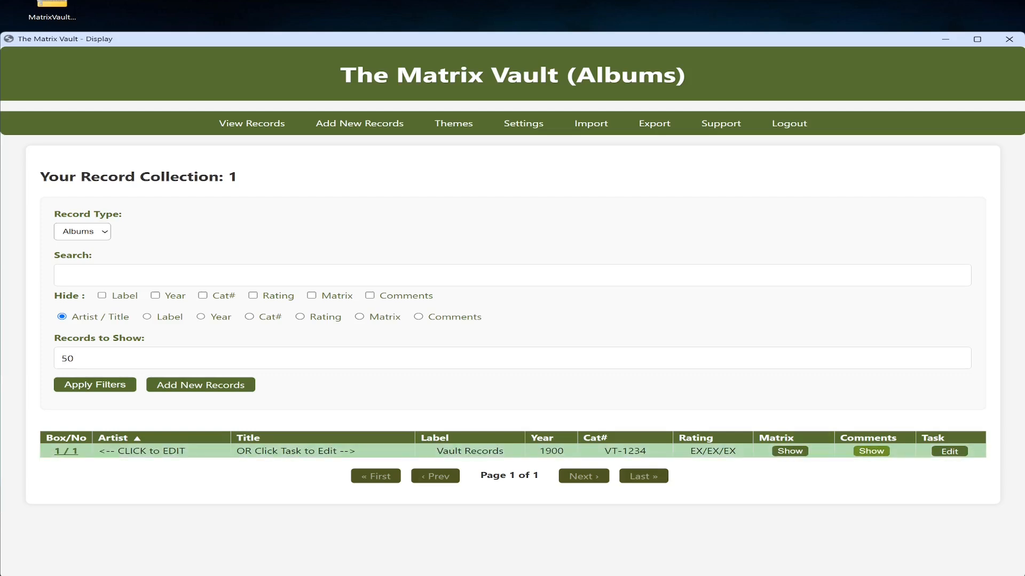
View the sample album's comment from the record list and update it without changing the text
click(871, 451)
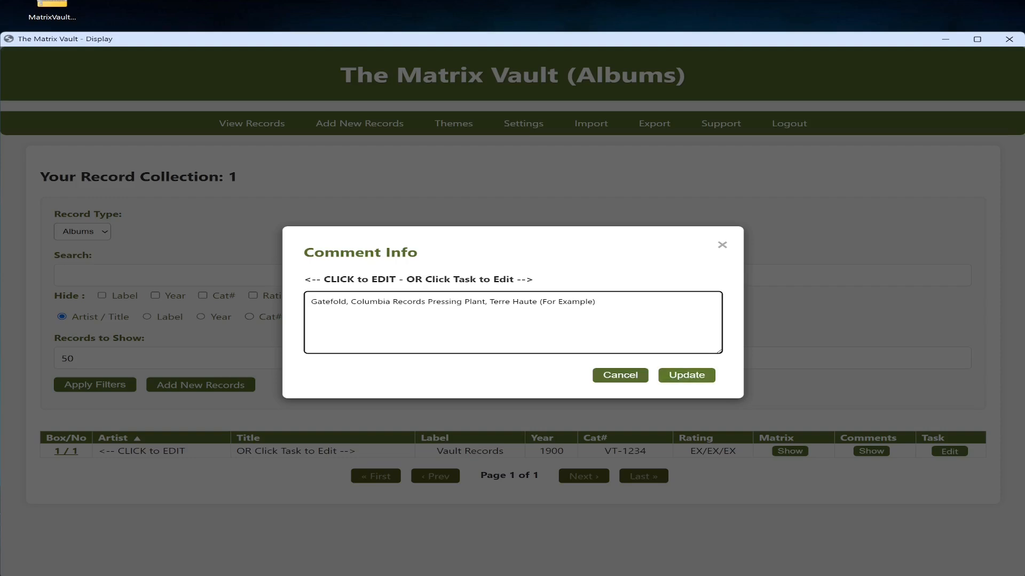
click(687, 375)
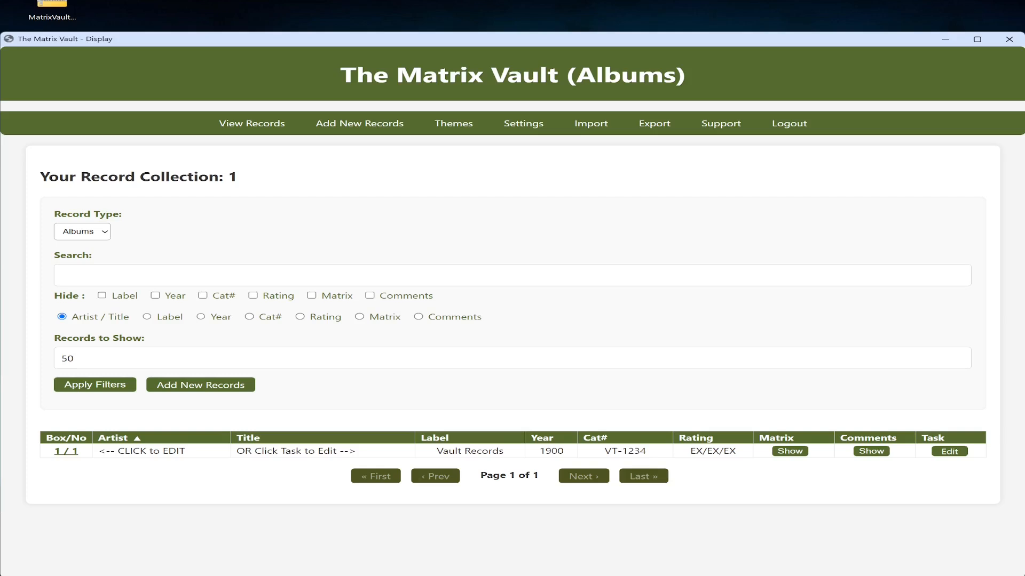
Search the albums by Artist / Title for the word Vault, copied from the sample album's label
click(62, 276)
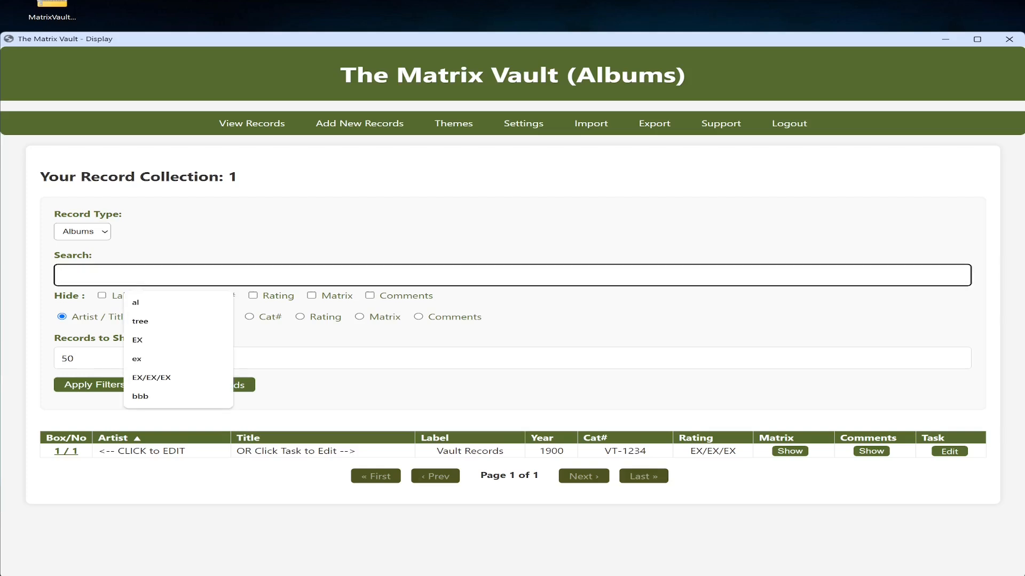
click(352, 394)
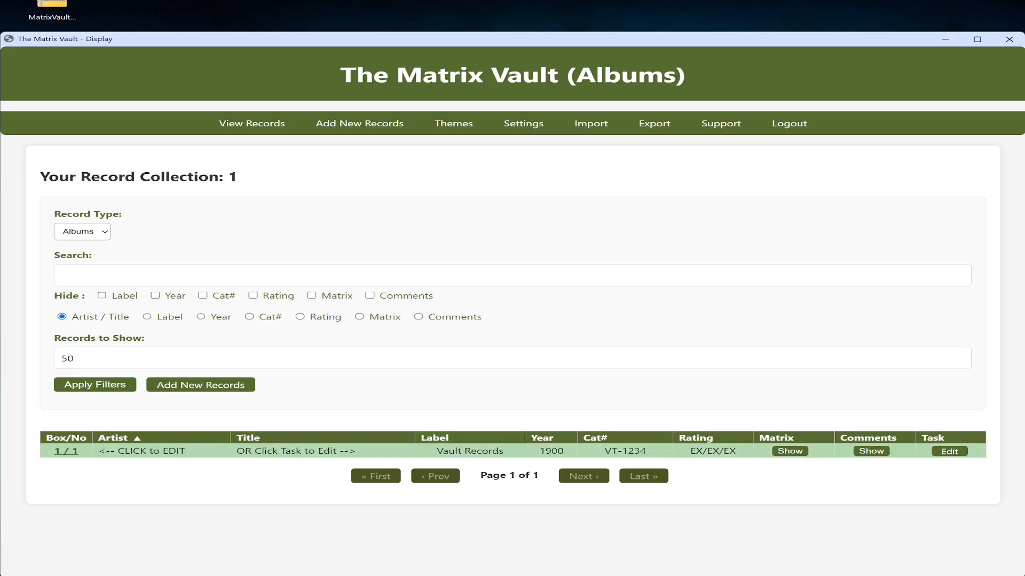
drag(461, 452, 436, 451)
key(ctrl+c)
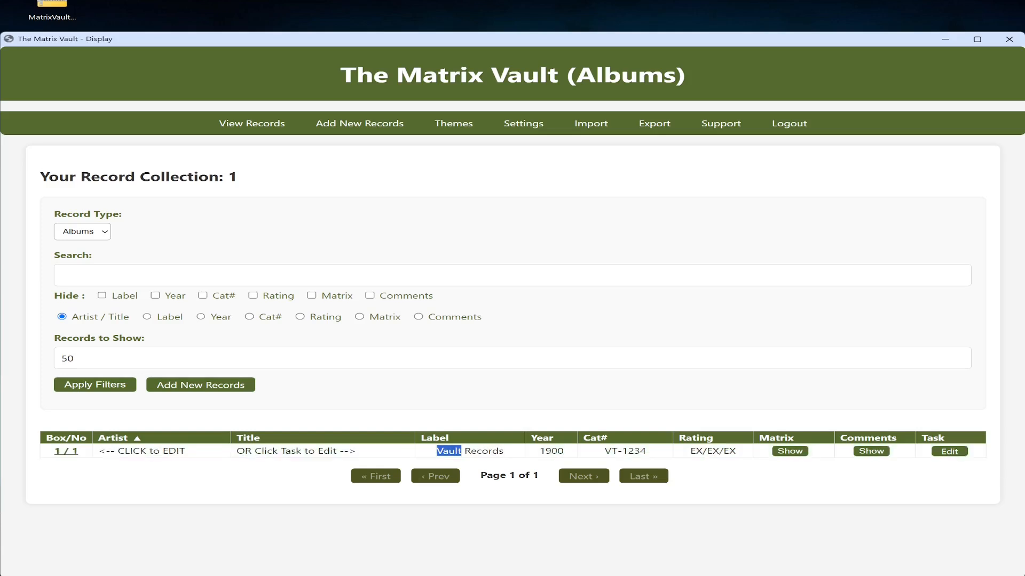
click(62, 276)
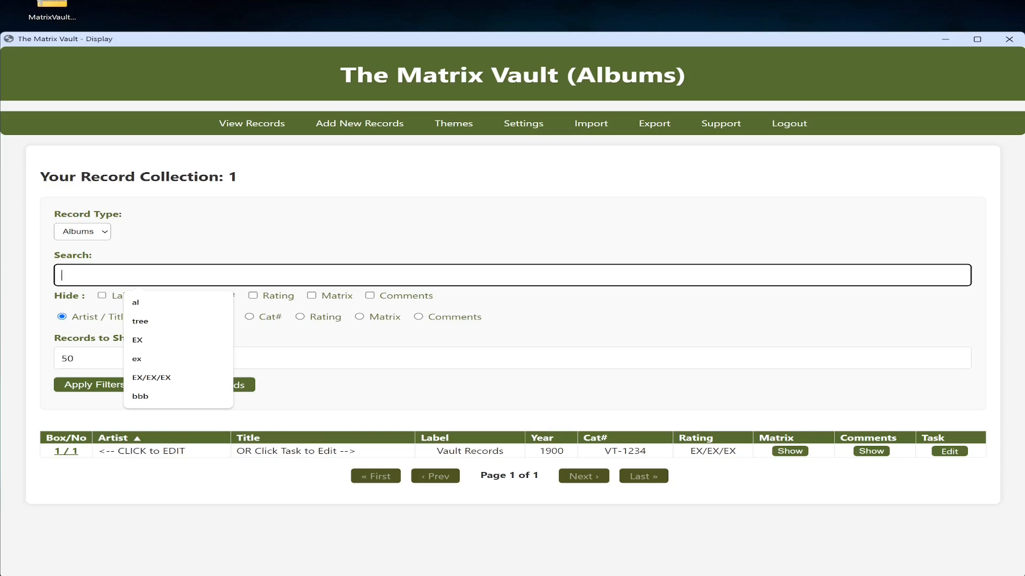
key(ctrl+v)
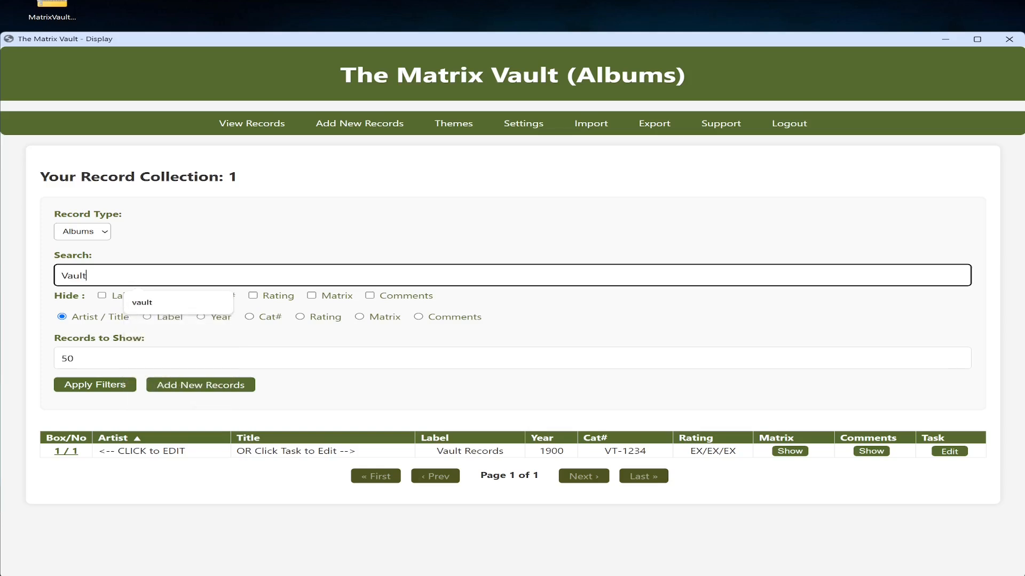
key(Return)
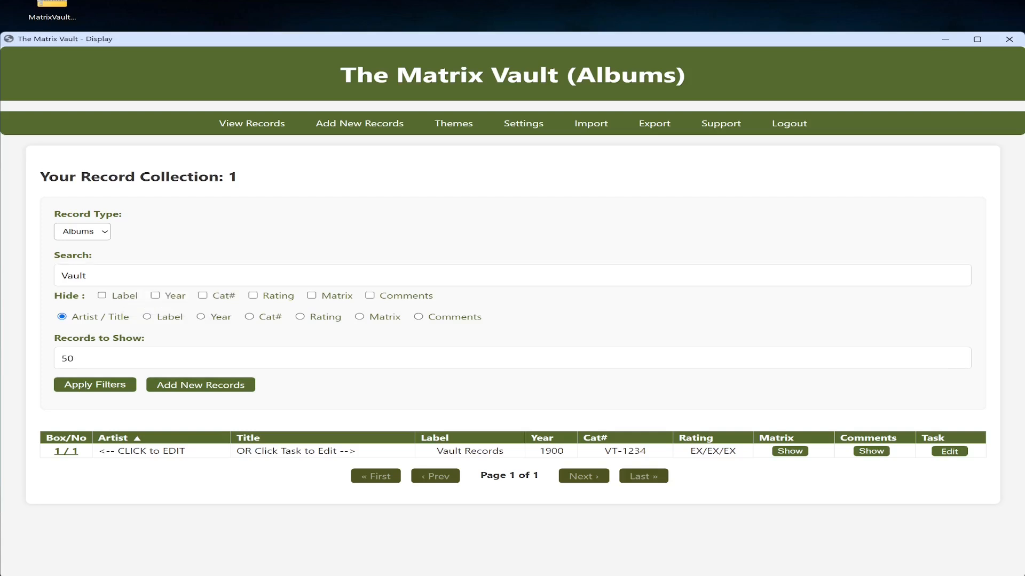
Switch the search criterion to Label and search the albums for x23
click(146, 317)
drag(88, 276, 60, 276)
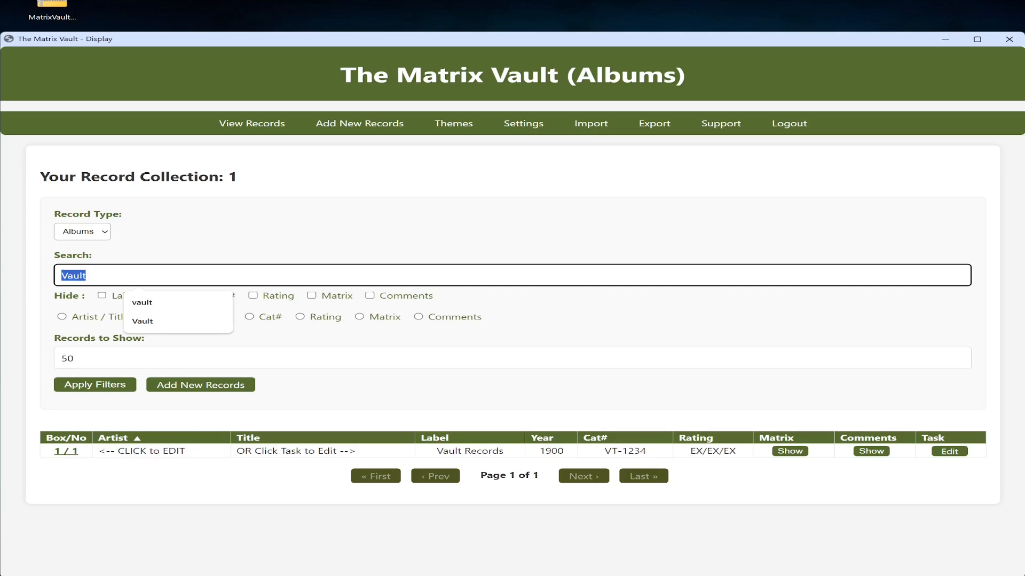
text(x23)
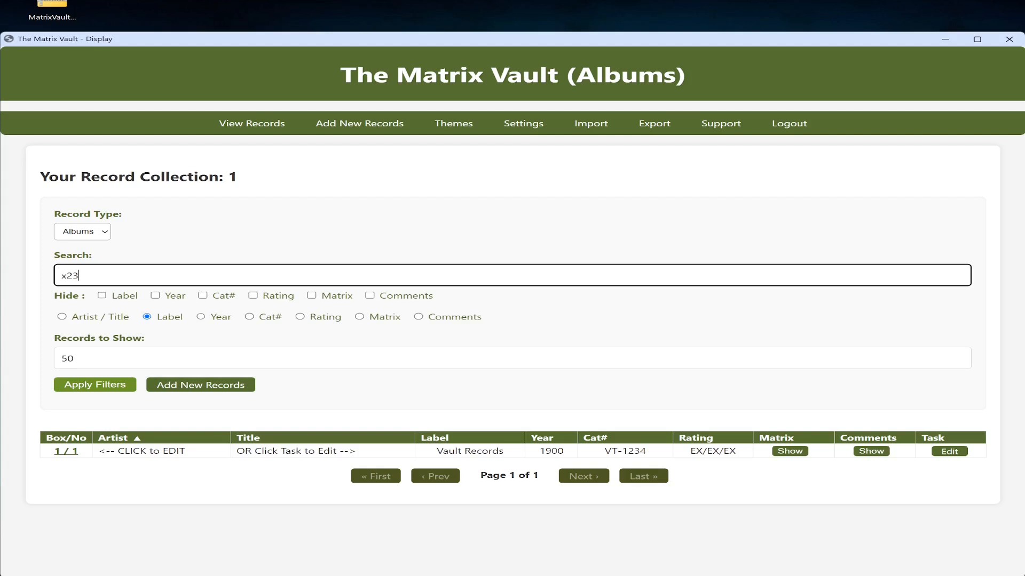
click(95, 385)
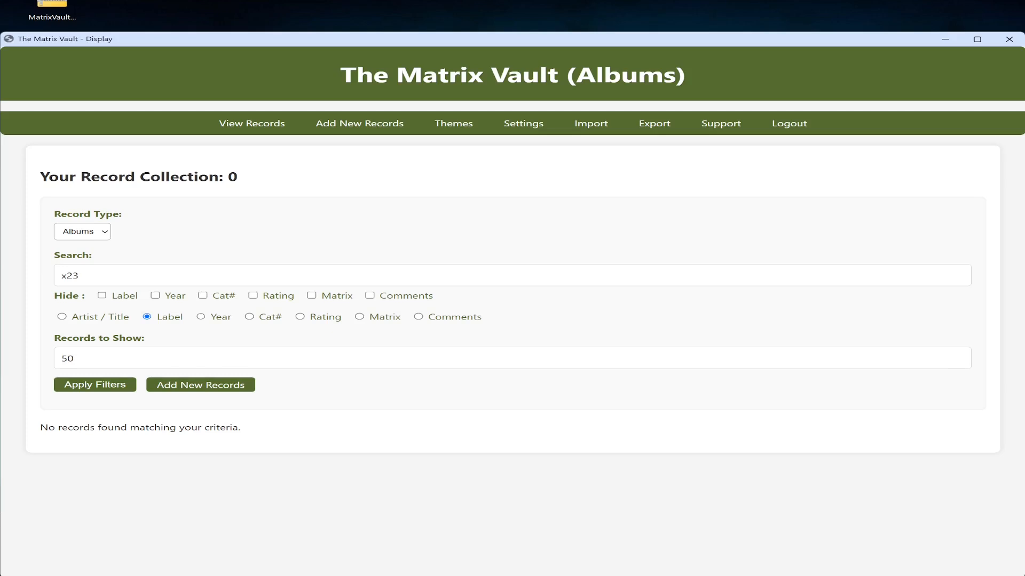
Search the album labels for Vault and toggle the Artist sorting to descending and back to ascending
double_click(70, 276)
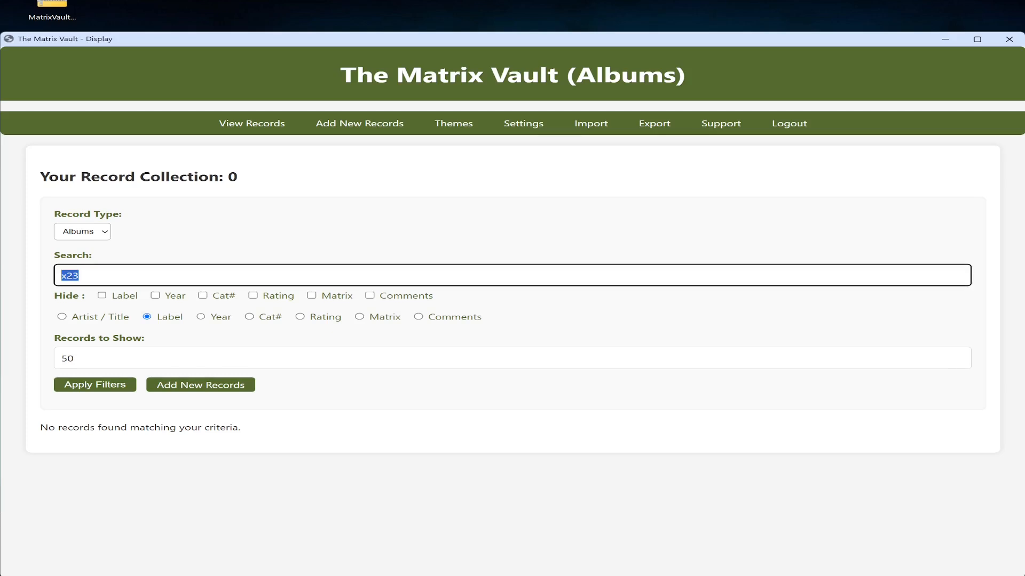
text(Vault)
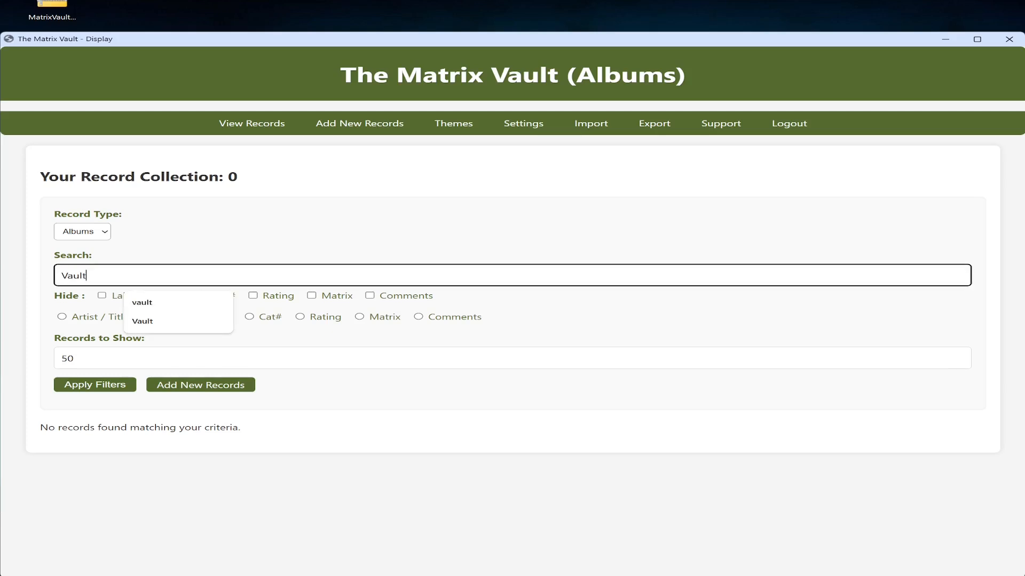
click(95, 385)
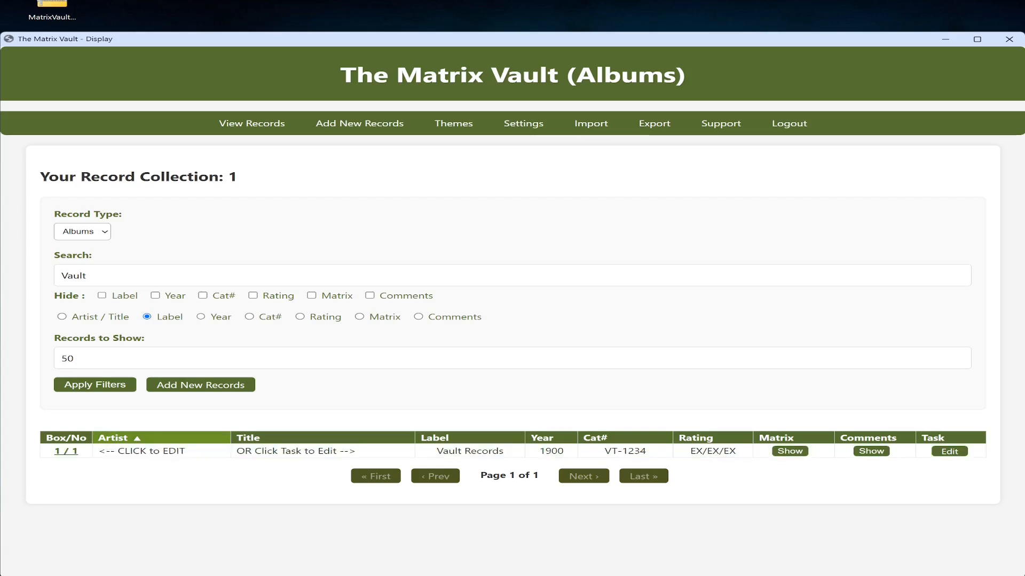
click(155, 439)
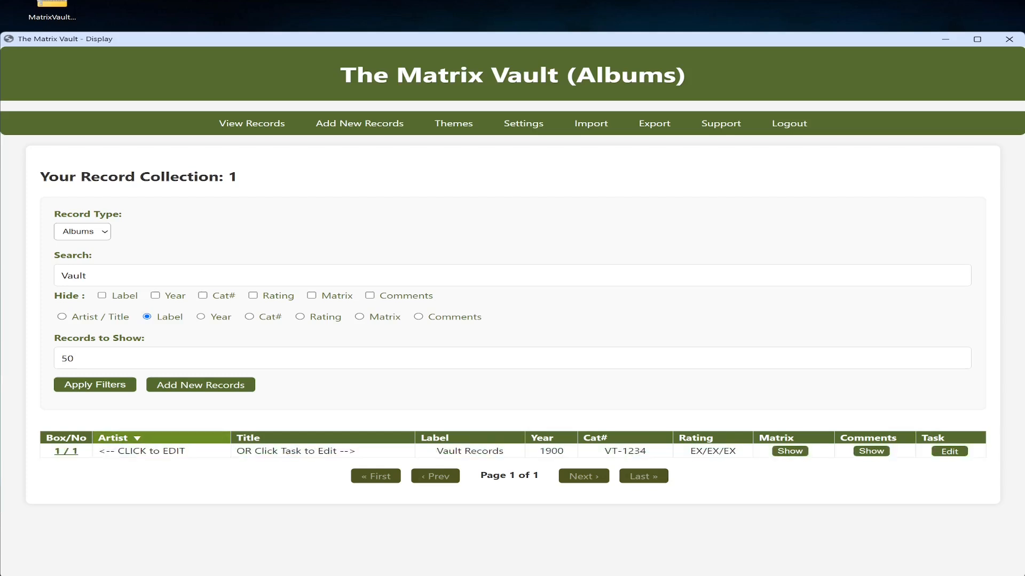
click(162, 438)
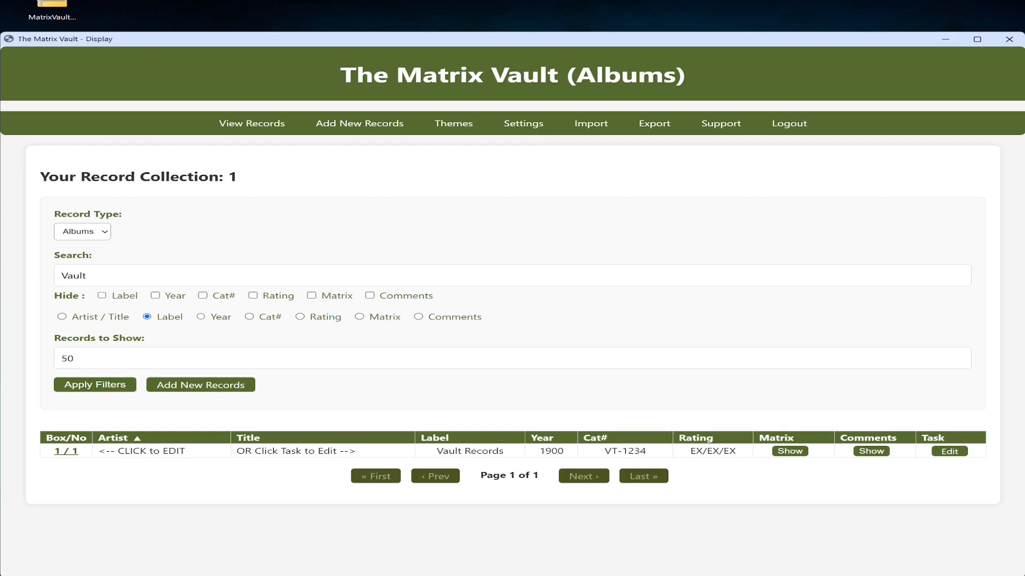
Replace the label search term with 2we and apply the filter
double_click(74, 276)
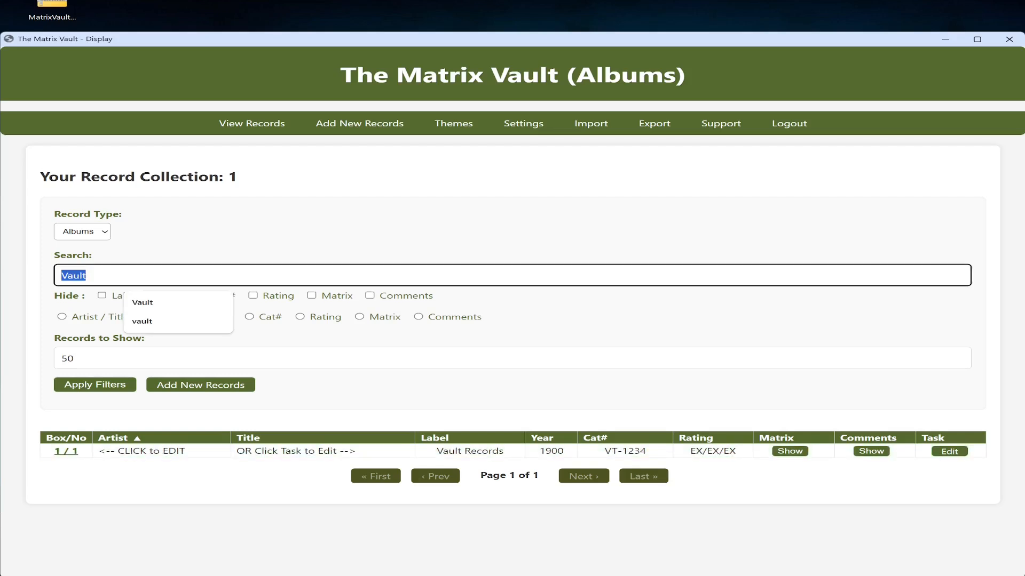
text(2we)
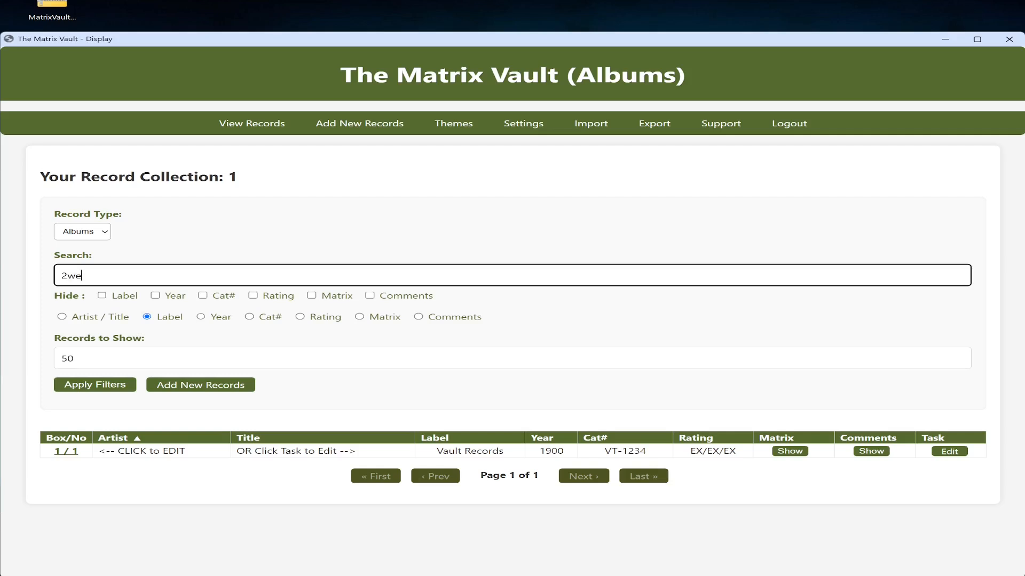
click(95, 385)
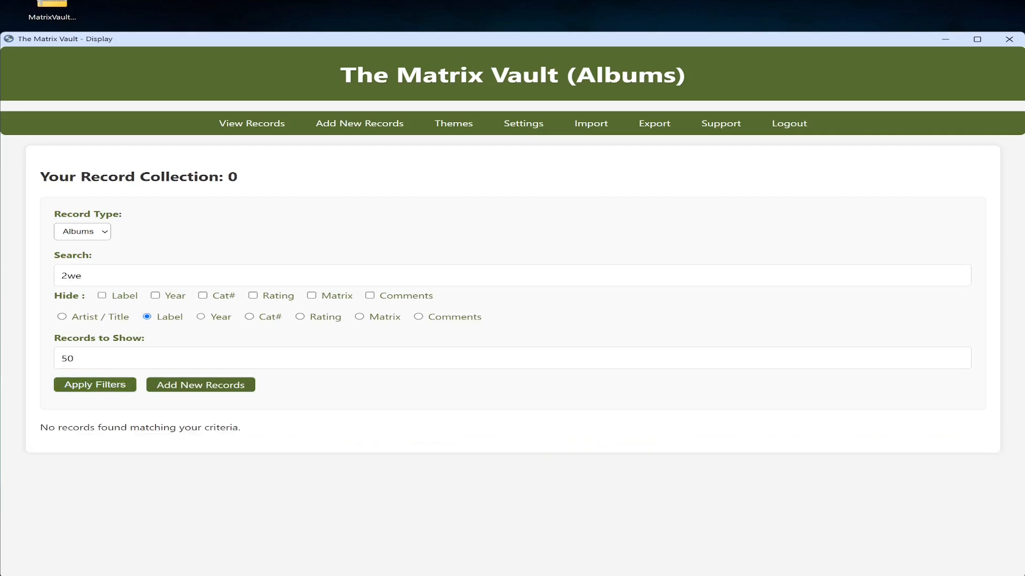
Search the album labels for the partial term Vau
double_click(71, 276)
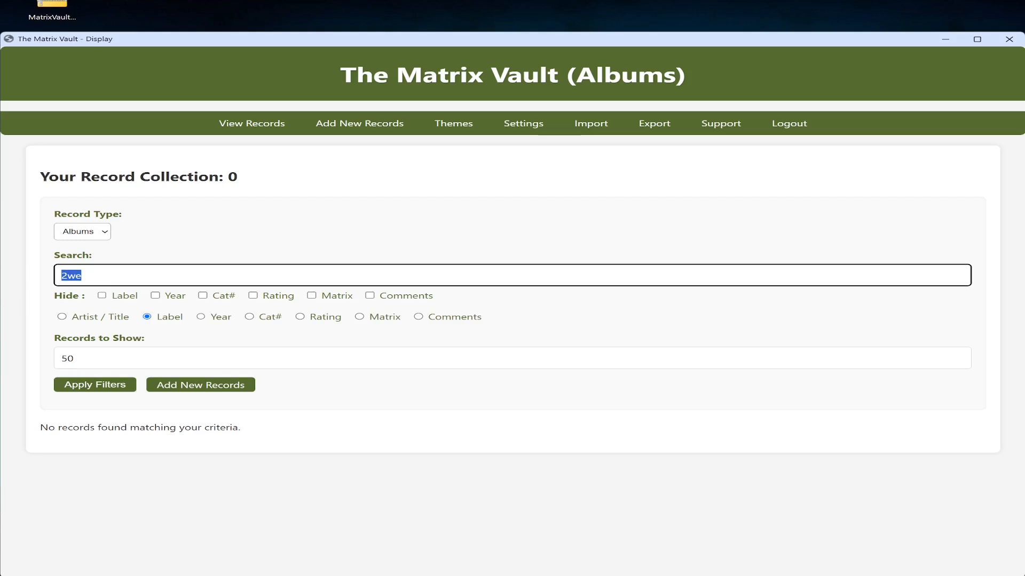
text(V)
key(Escape)
text(au)
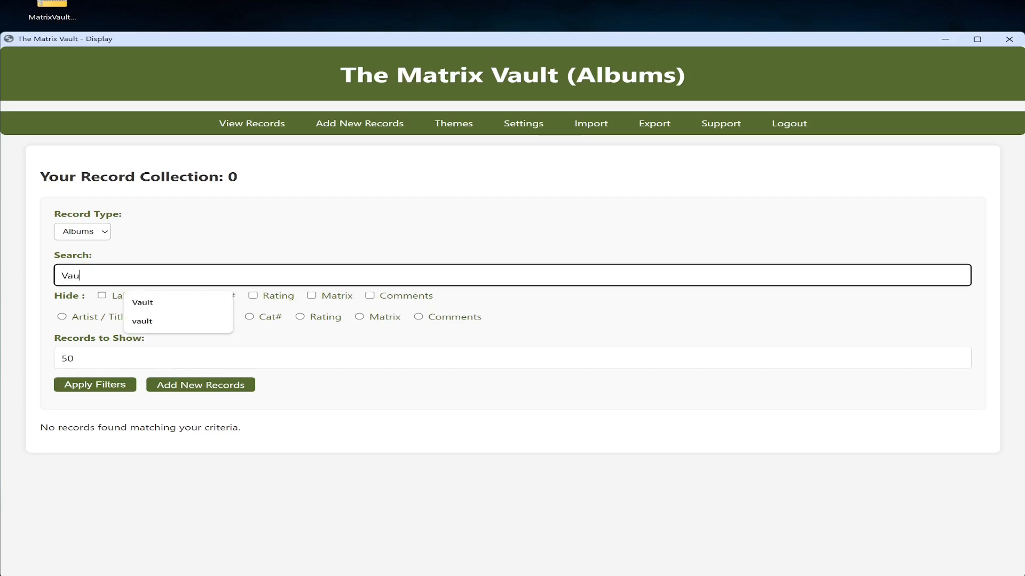
click(88, 215)
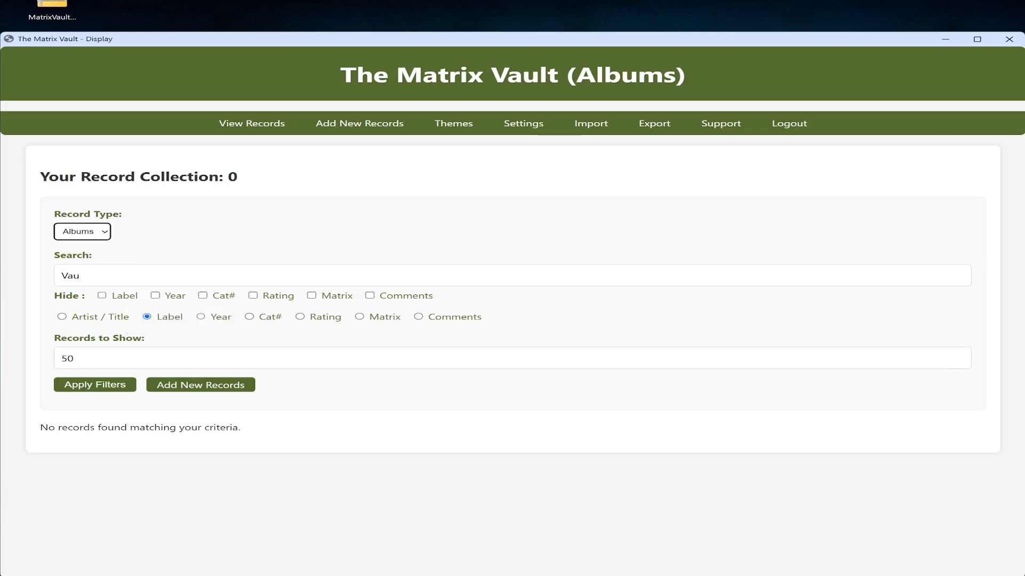
click(95, 385)
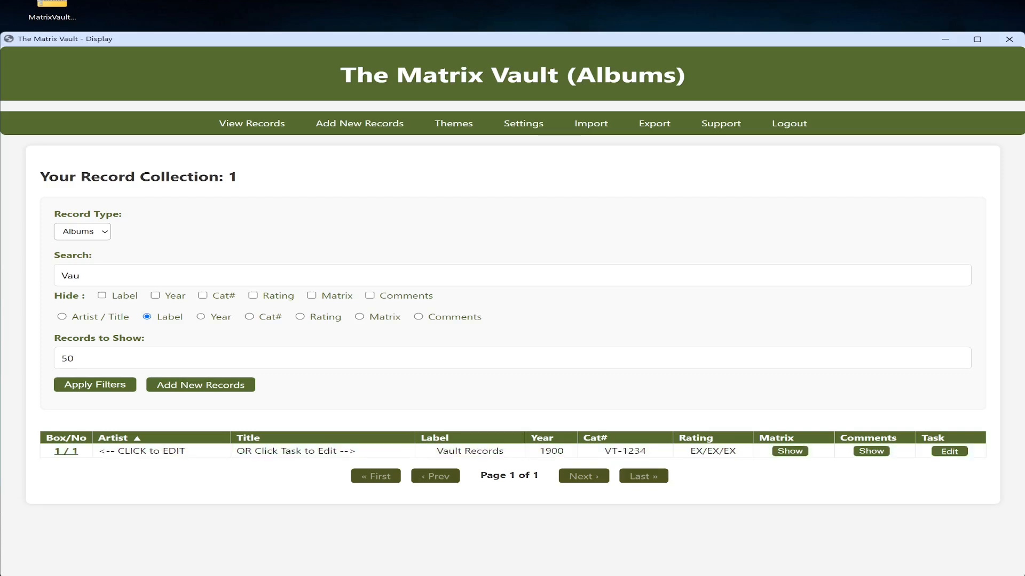
Filter the albums by the label search term e34
double_click(71, 276)
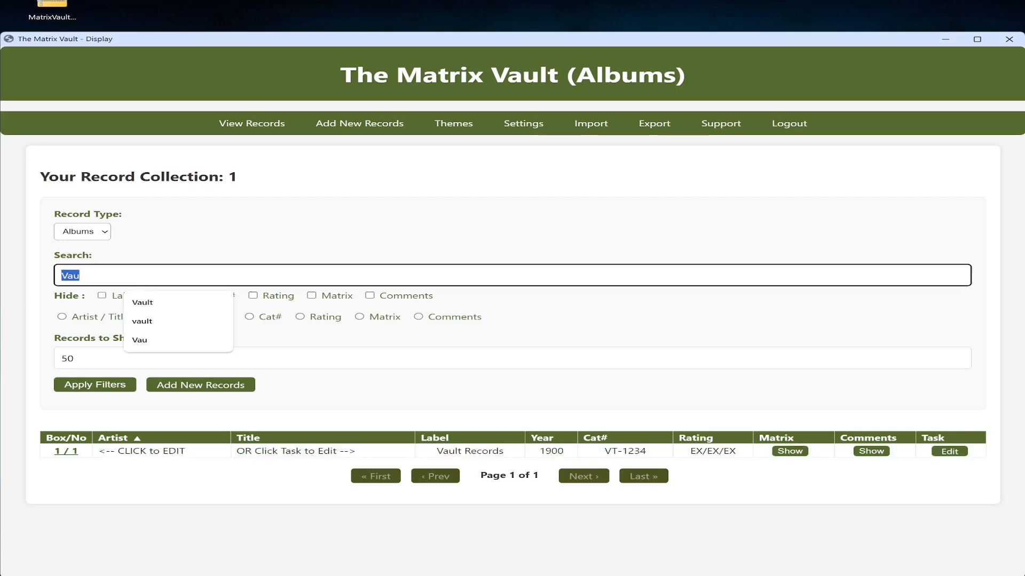
text(e34)
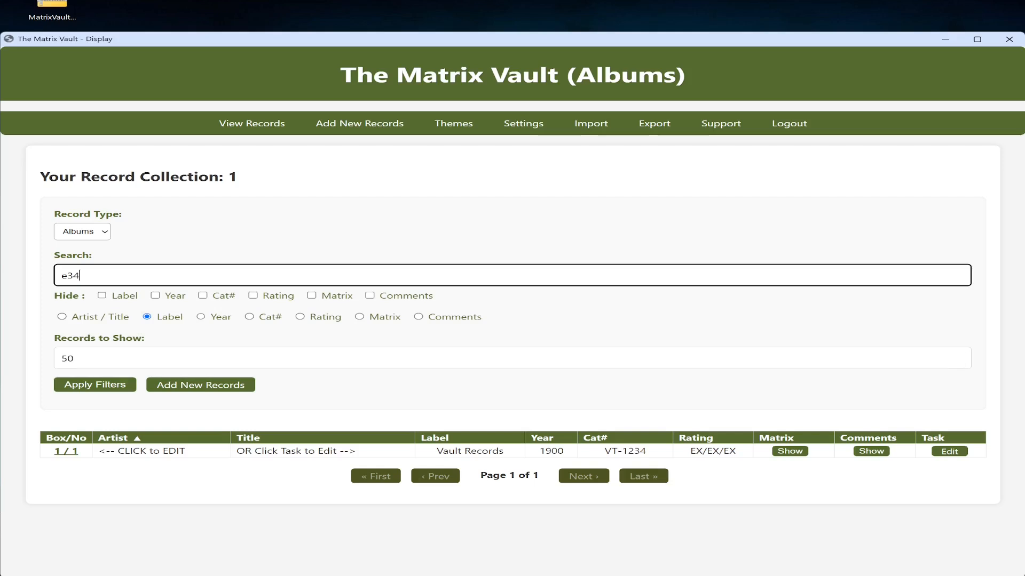
click(95, 384)
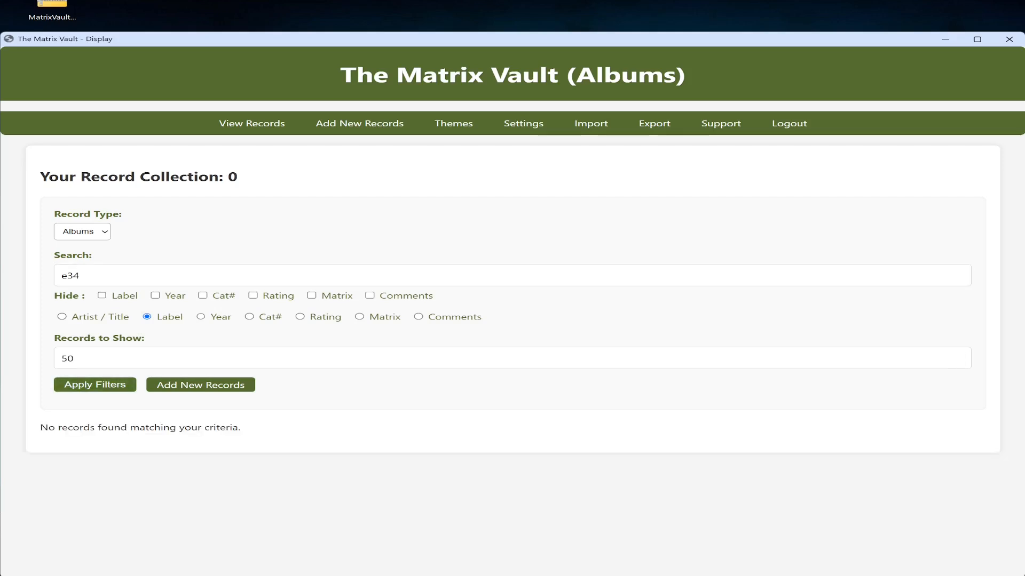
Search the album labels for the partial term ec
drag(82, 276, 59, 276)
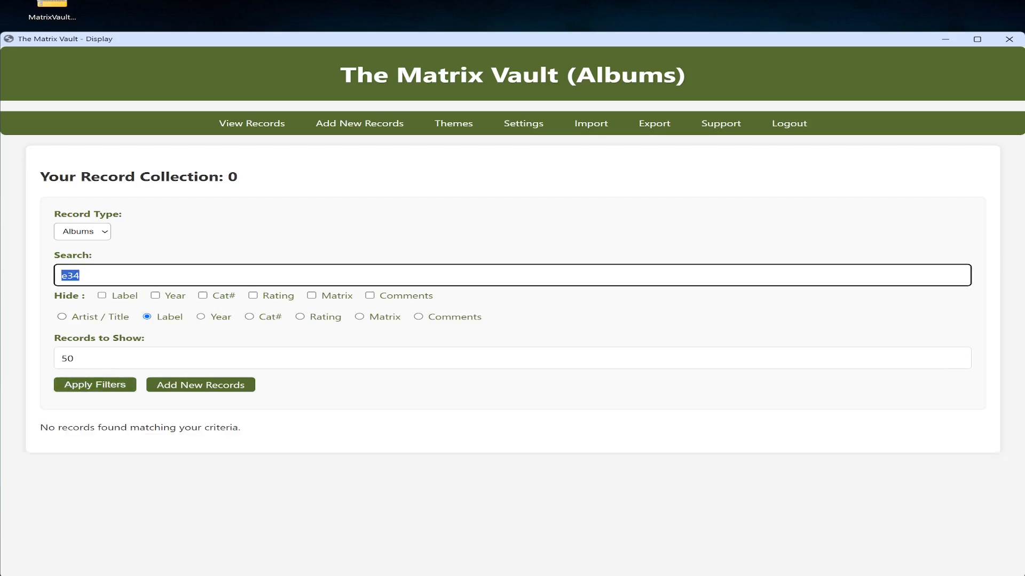
text(ec)
click(95, 384)
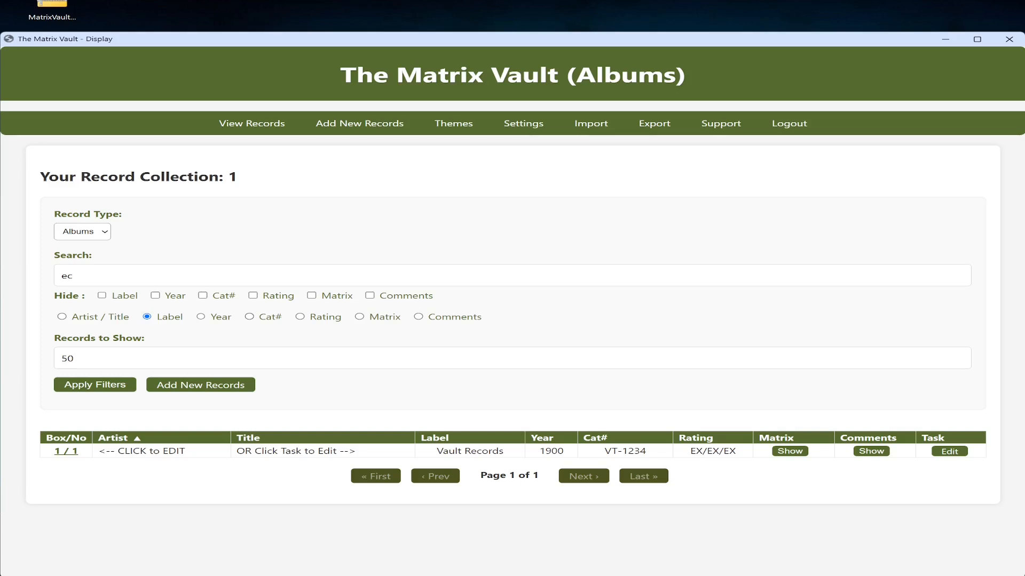
Switch the search field to Year and search the albums for 2000
double_click(69, 276)
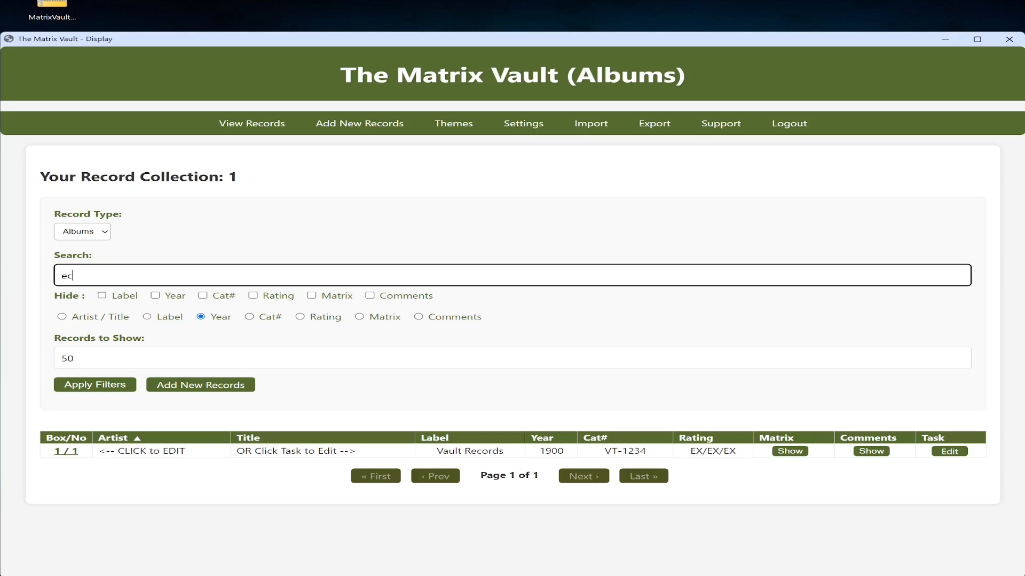
text(2000)
key(Return)
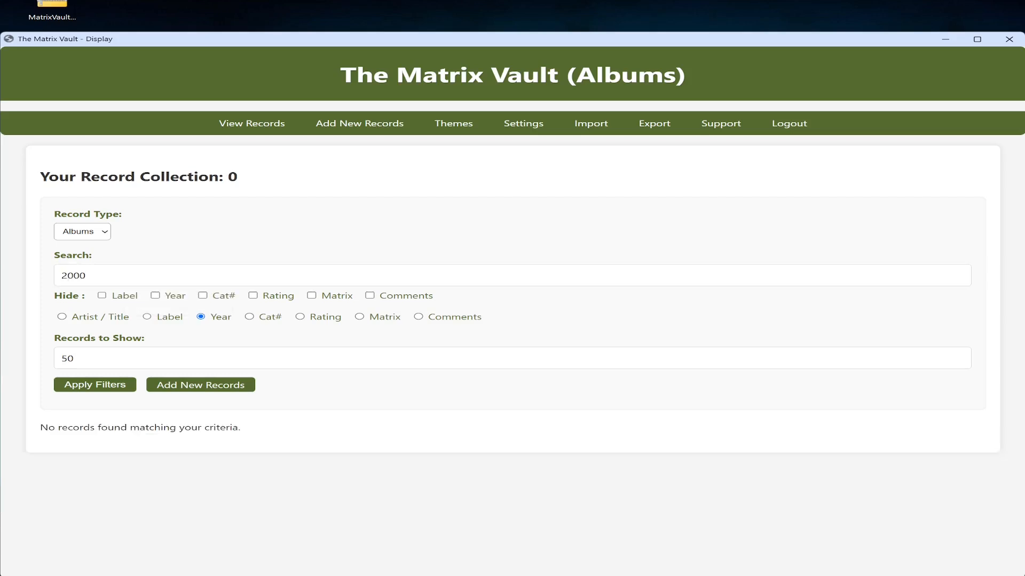
Replace the year search term with 1996 and run the search
double_click(73, 276)
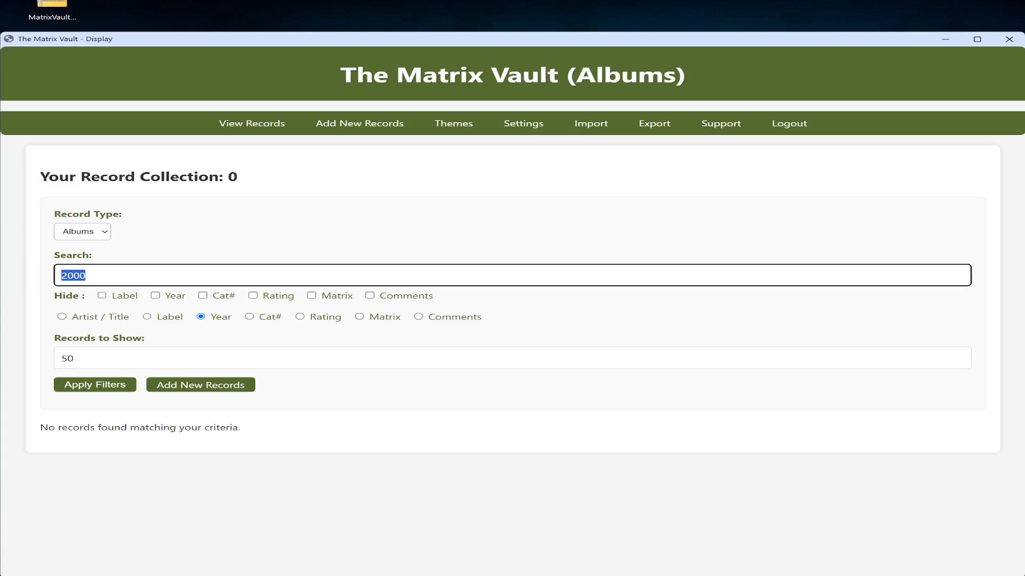
text(199)
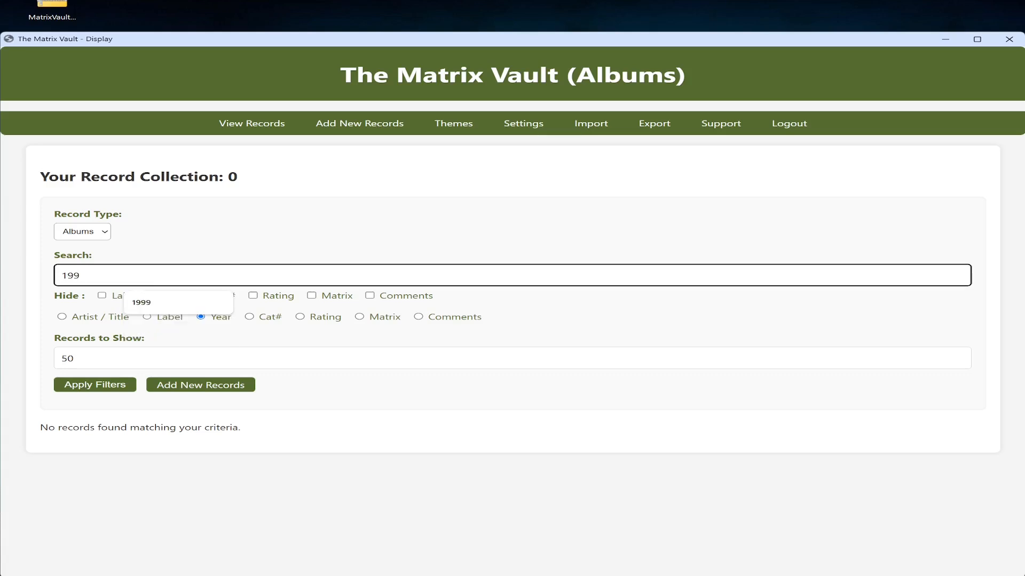
text(6)
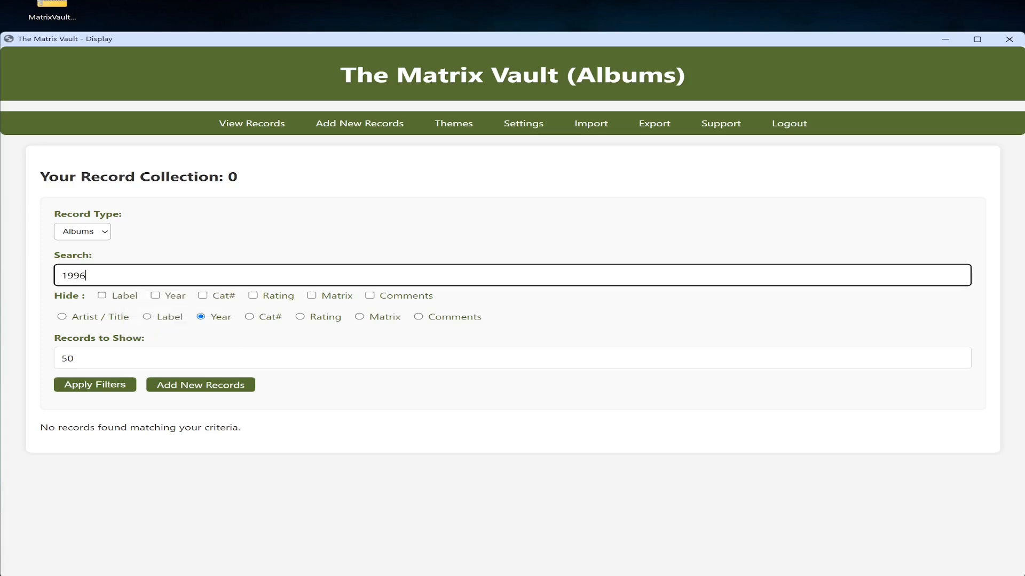
key(Return)
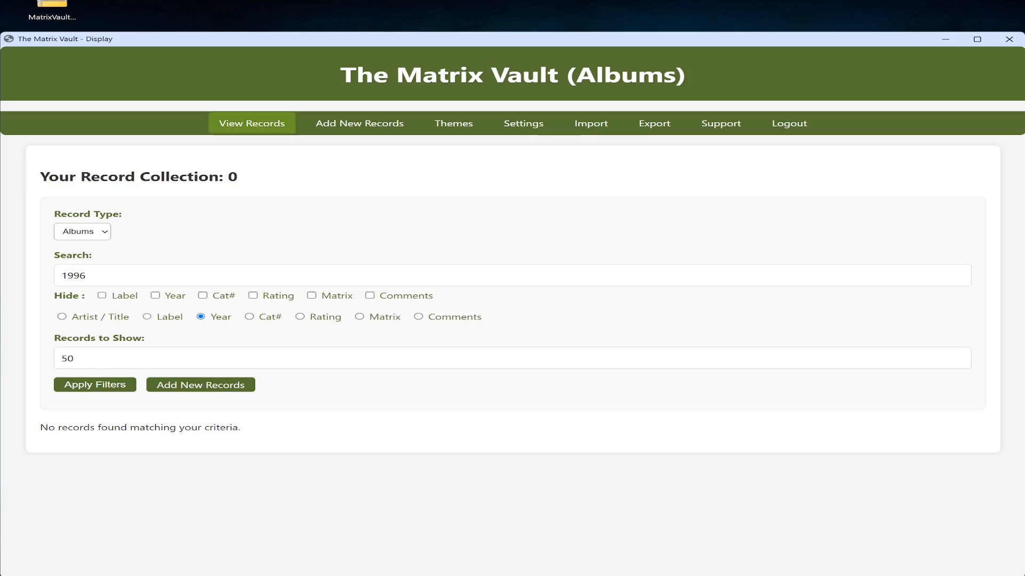
Reset the album list and search it by Artist / Title for 2000
click(252, 123)
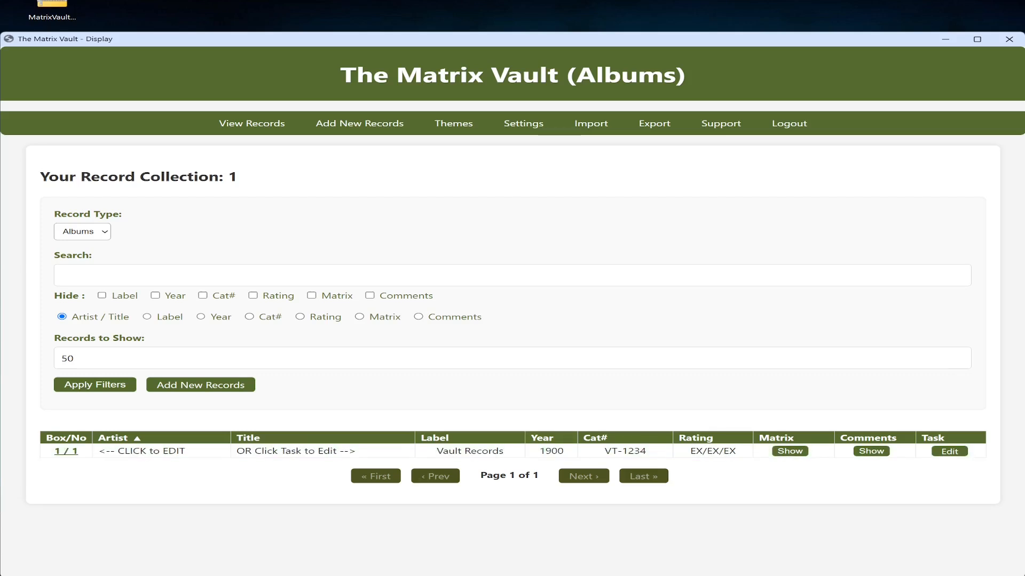
click(62, 275)
text(2000)
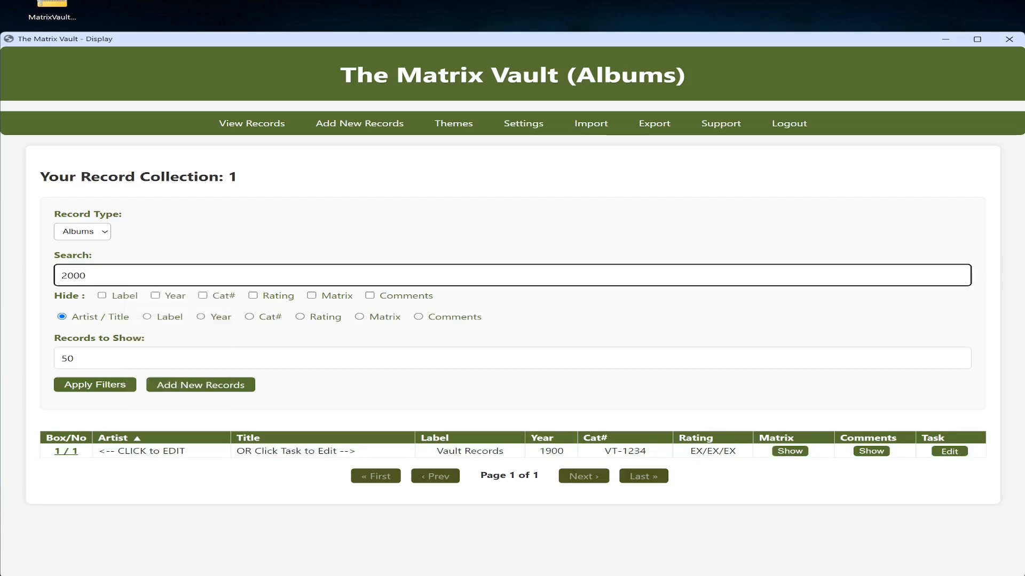
key(Return)
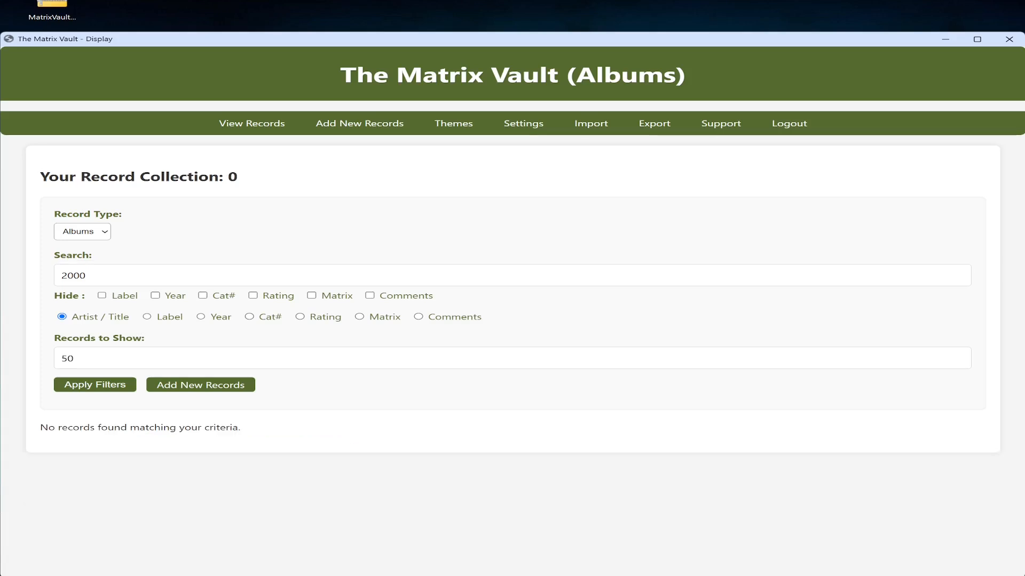
Search the albums for 1900 by Artist / Title and repeat the search by Year
double_click(73, 275)
text(1900)
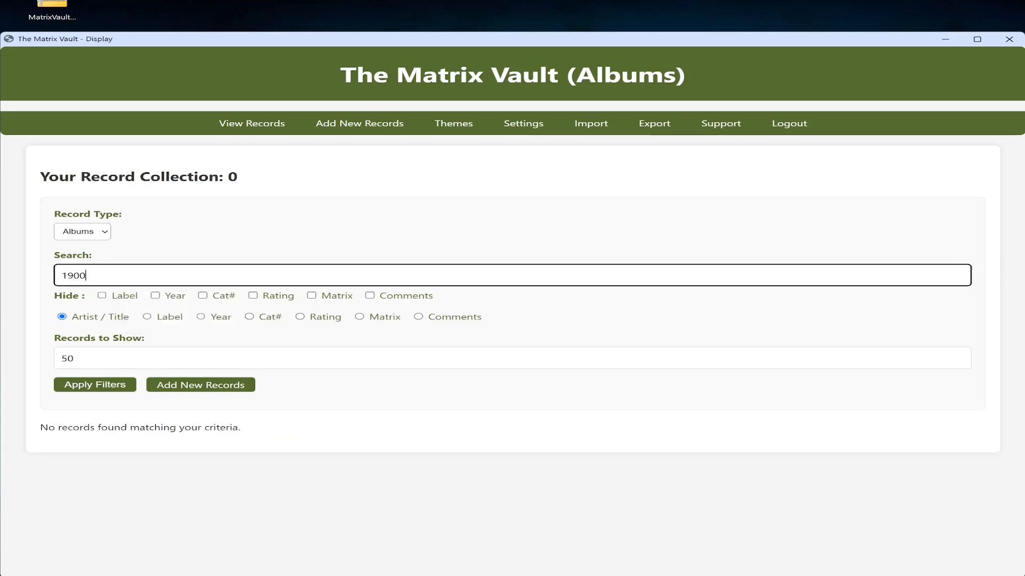
key(Return)
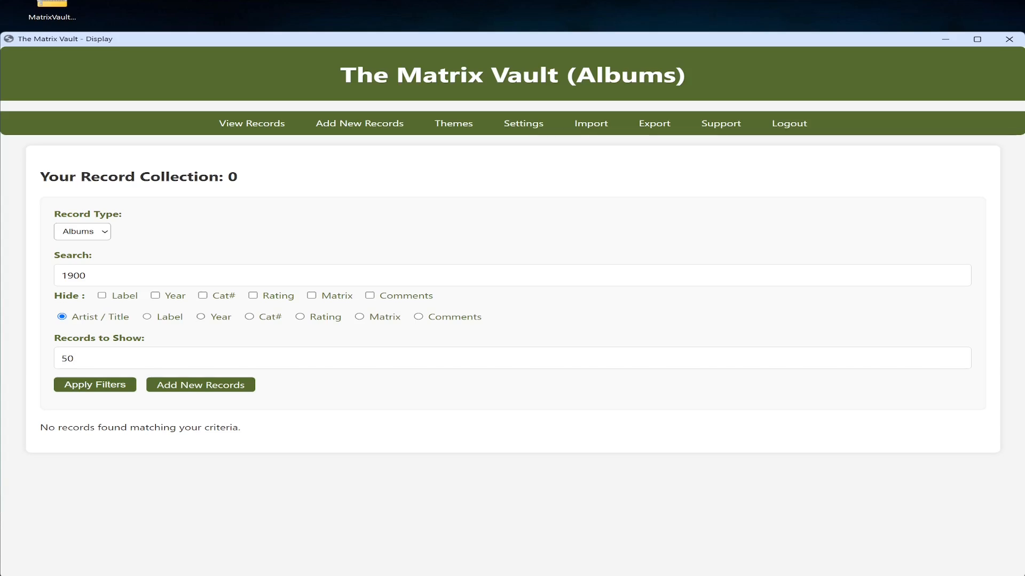
click(200, 317)
click(95, 384)
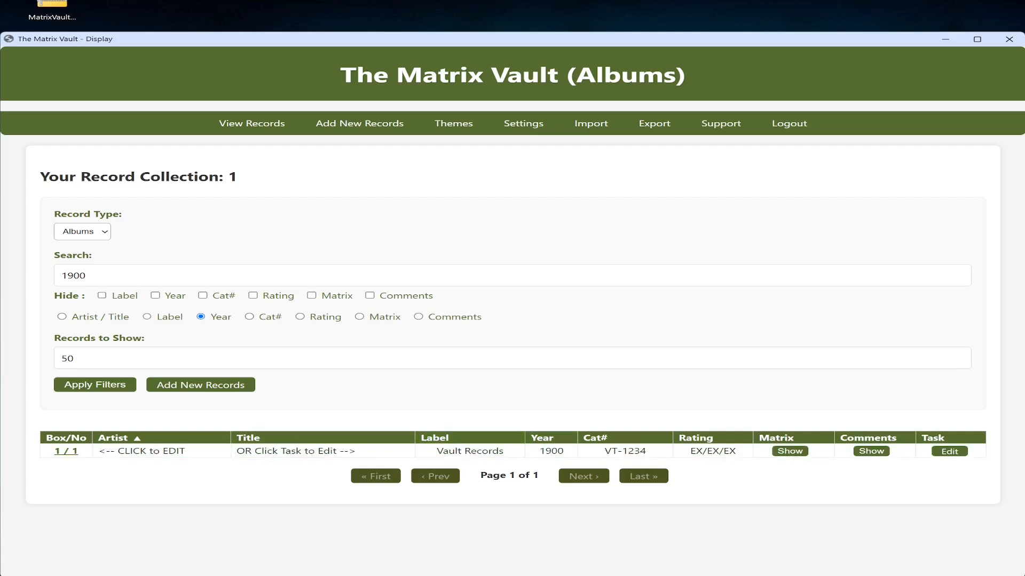
Try hiding the Label and Year columns, and unhide the Year column
click(102, 295)
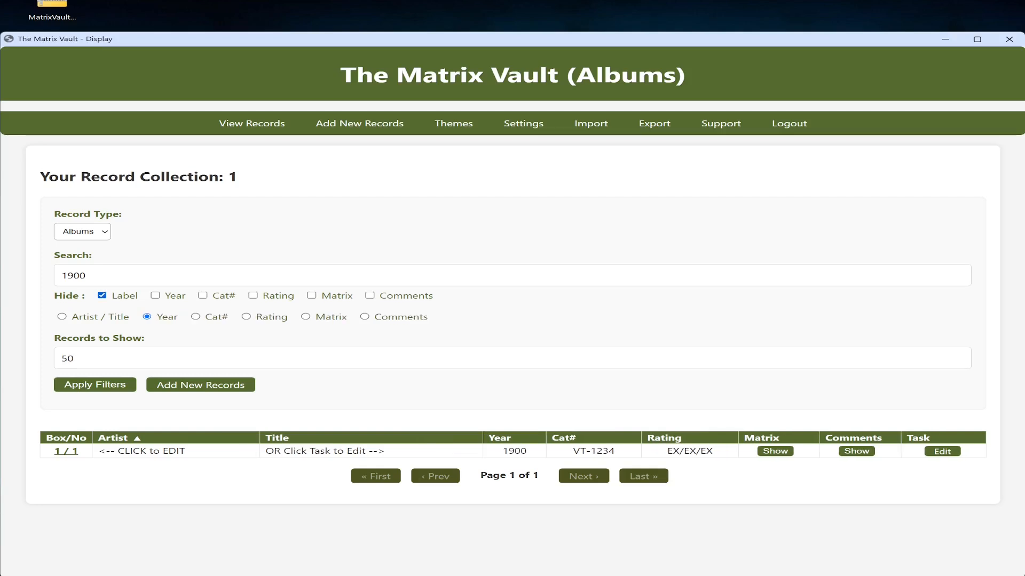
click(155, 296)
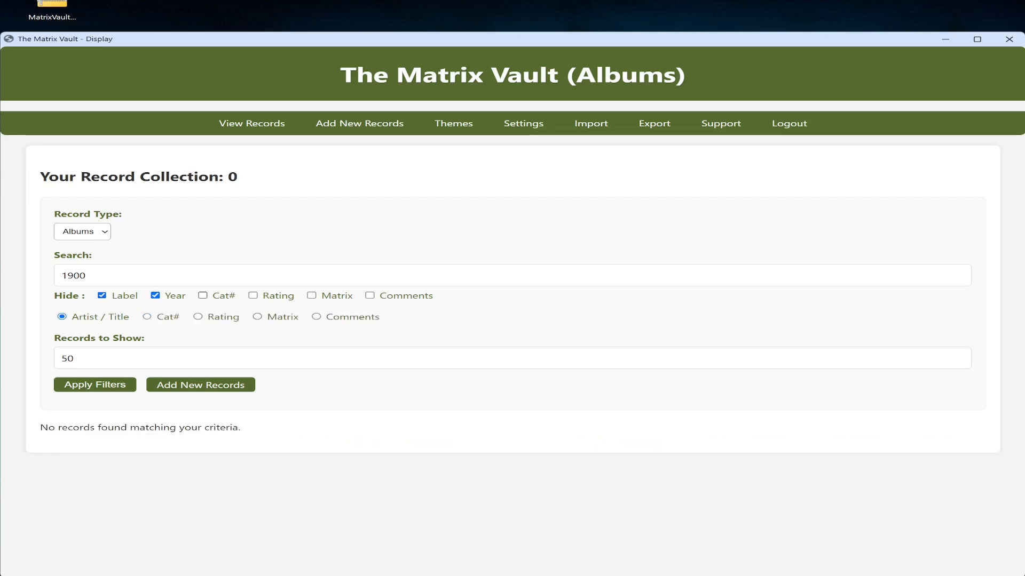
click(155, 296)
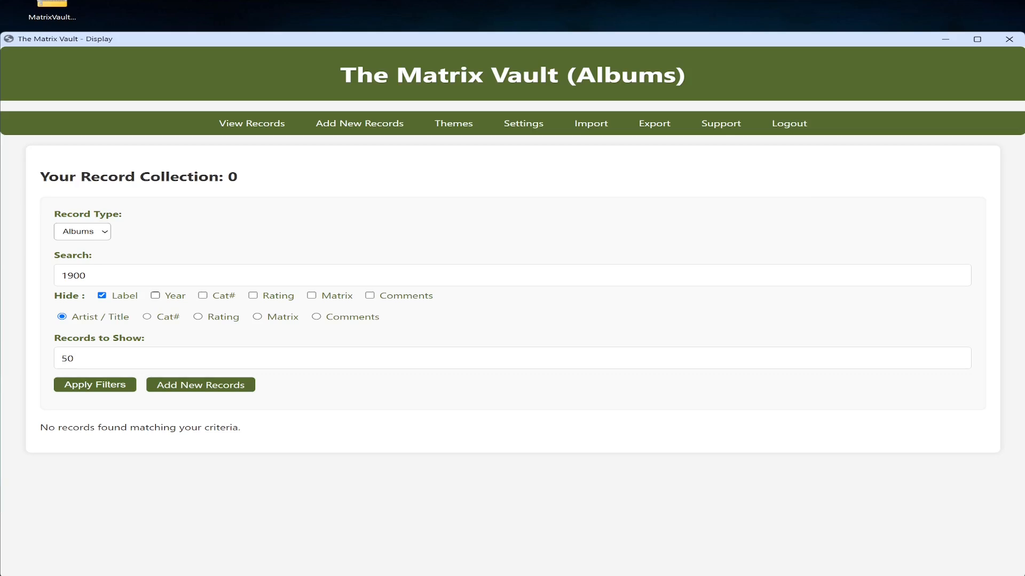
Clear the search term and reload the album list with its default filters
drag(88, 276, 61, 276)
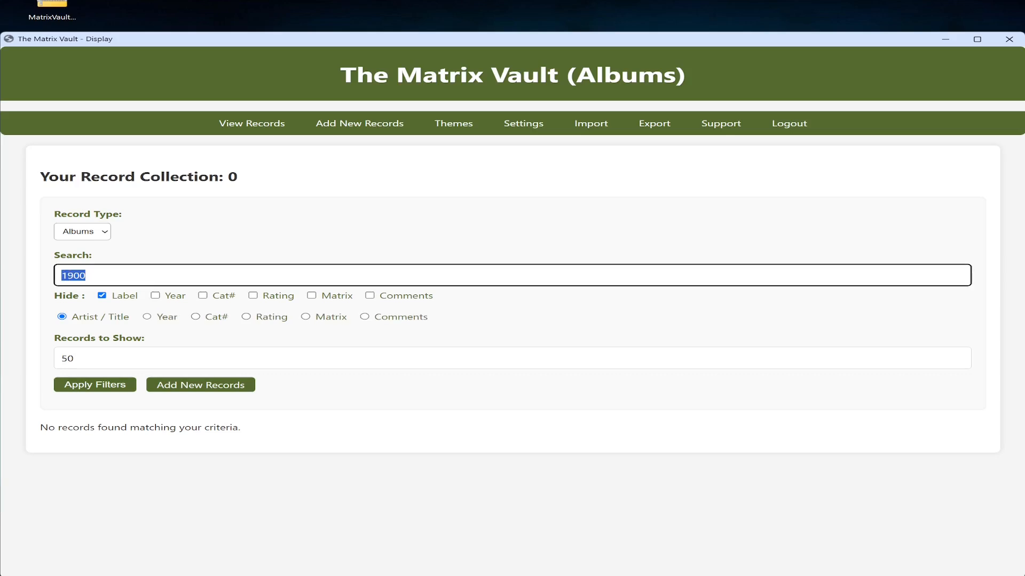
key(BackSpace)
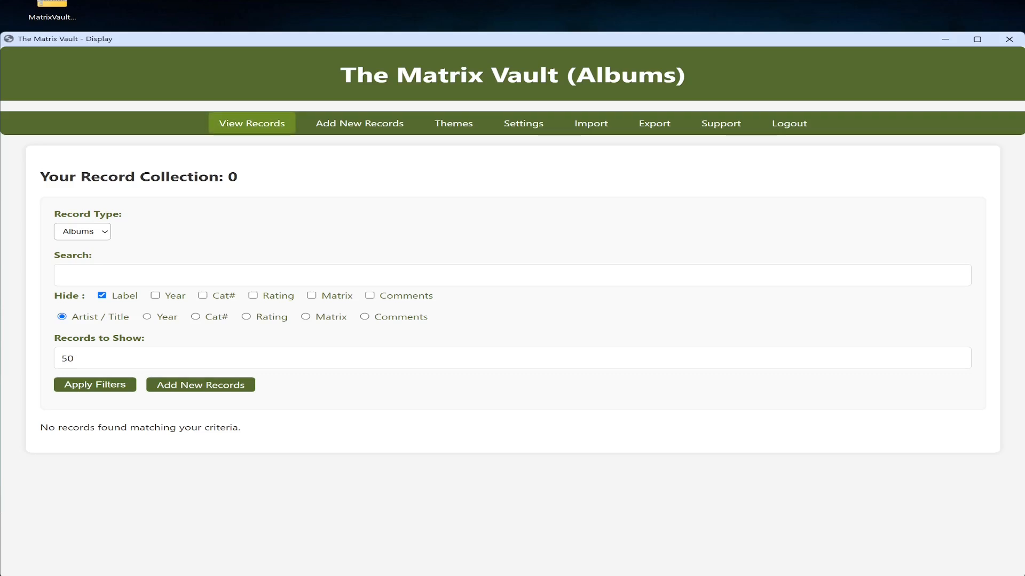
click(252, 123)
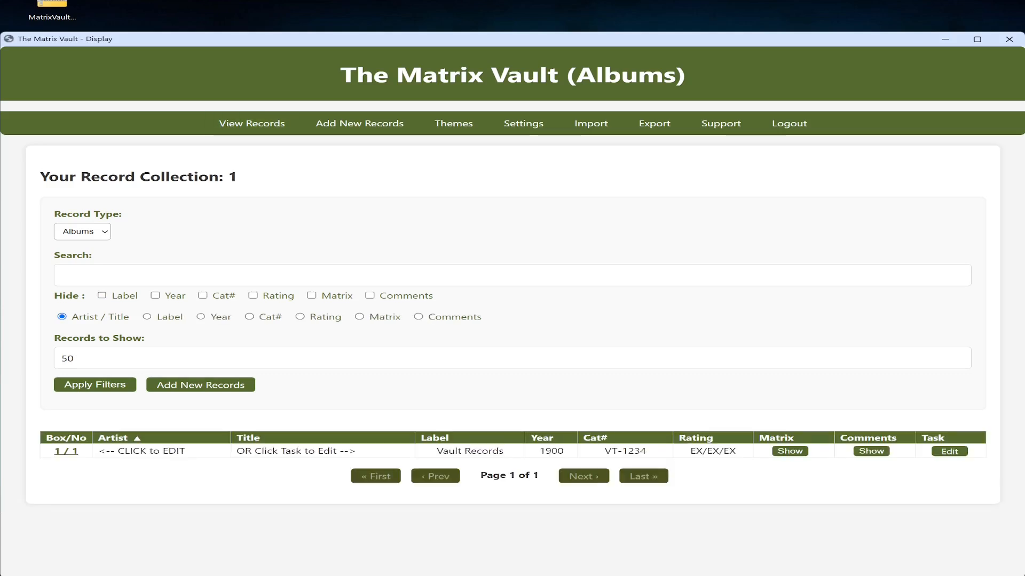
Hide the Label, Year, Cat#, Rating and Comments columns in the album list
click(102, 296)
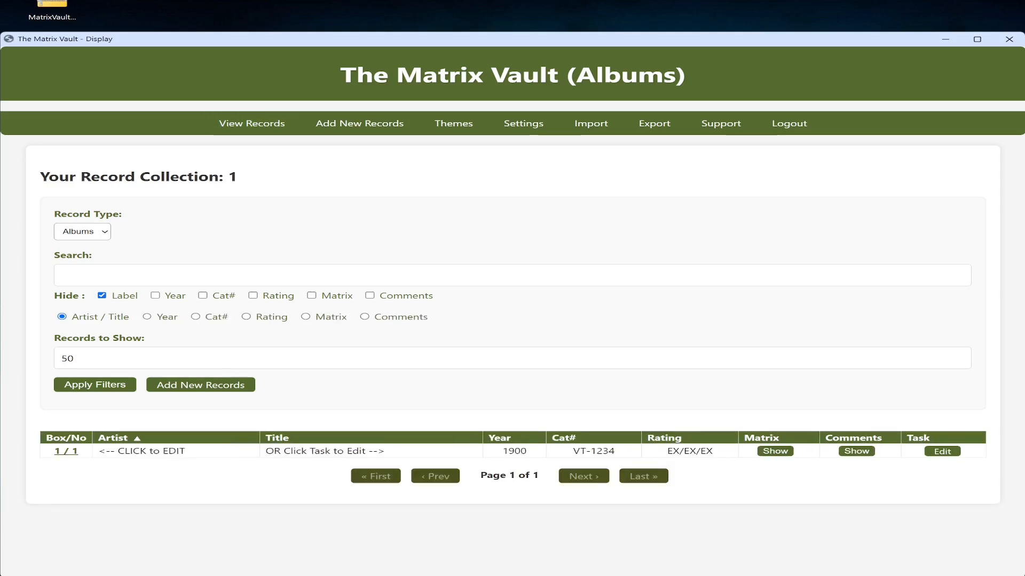
click(155, 296)
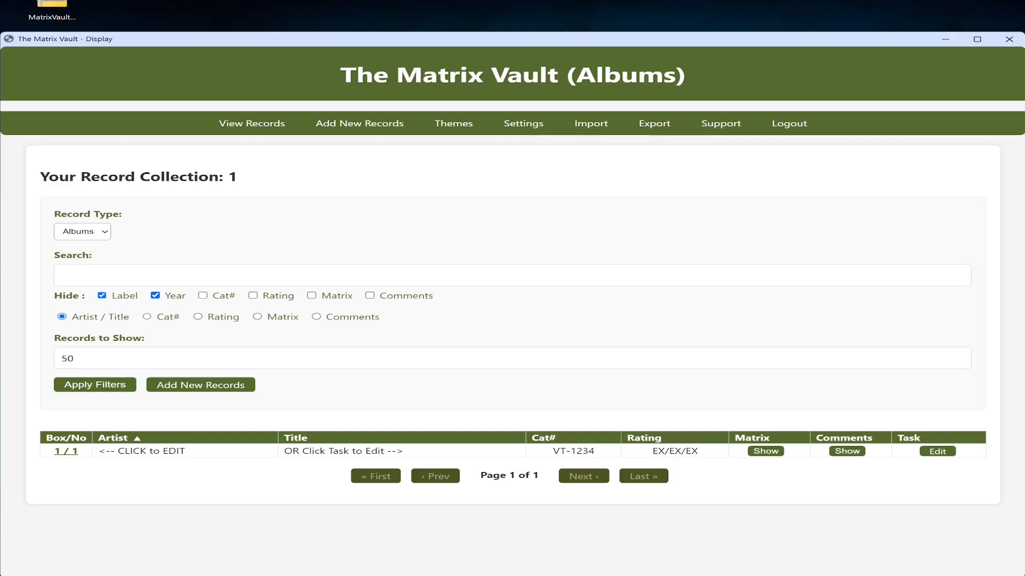
click(203, 296)
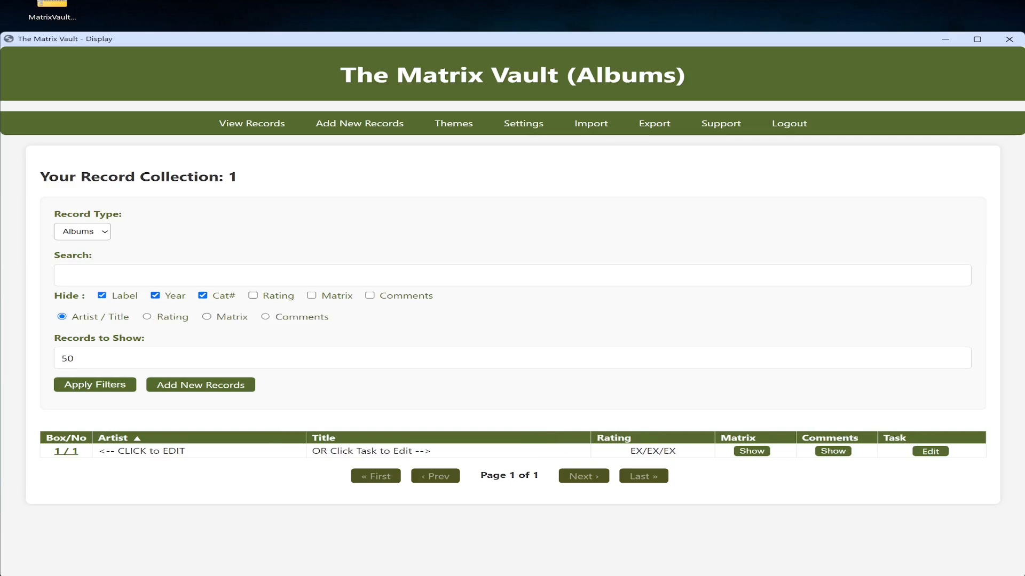
click(253, 296)
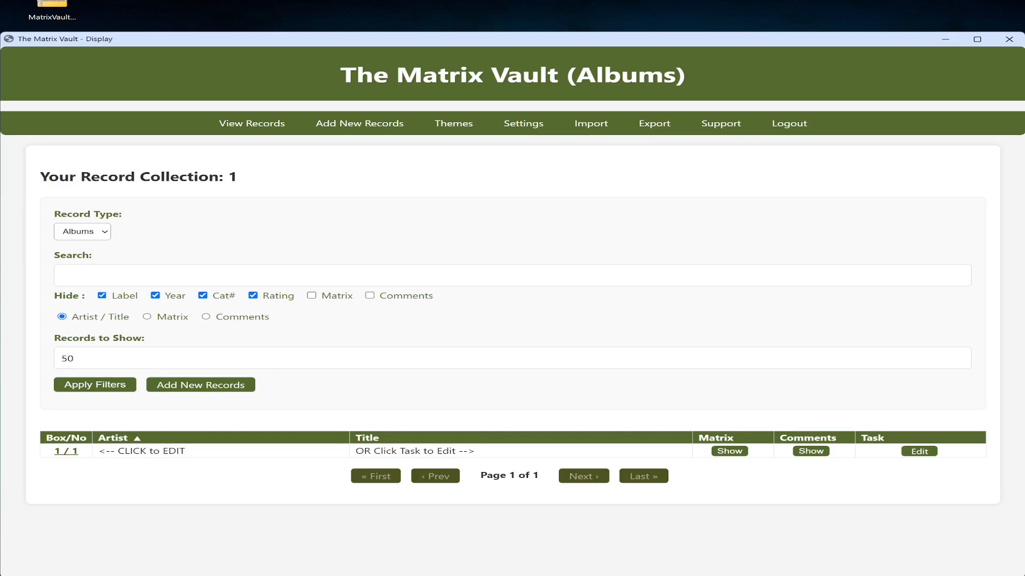
click(369, 296)
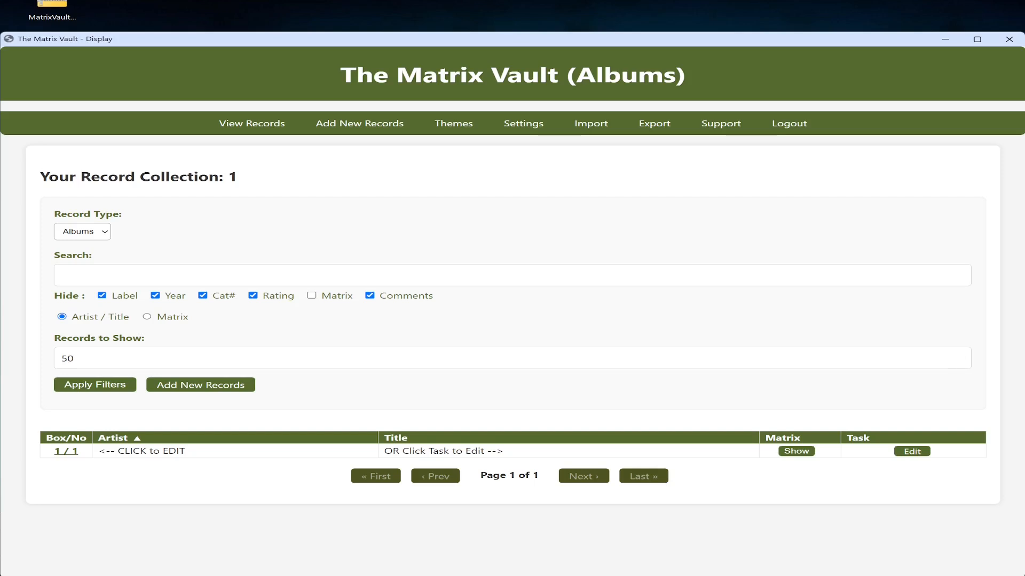
Show the hidden Label, Year, Cat#, Rating and Comments columns again
click(102, 295)
click(154, 296)
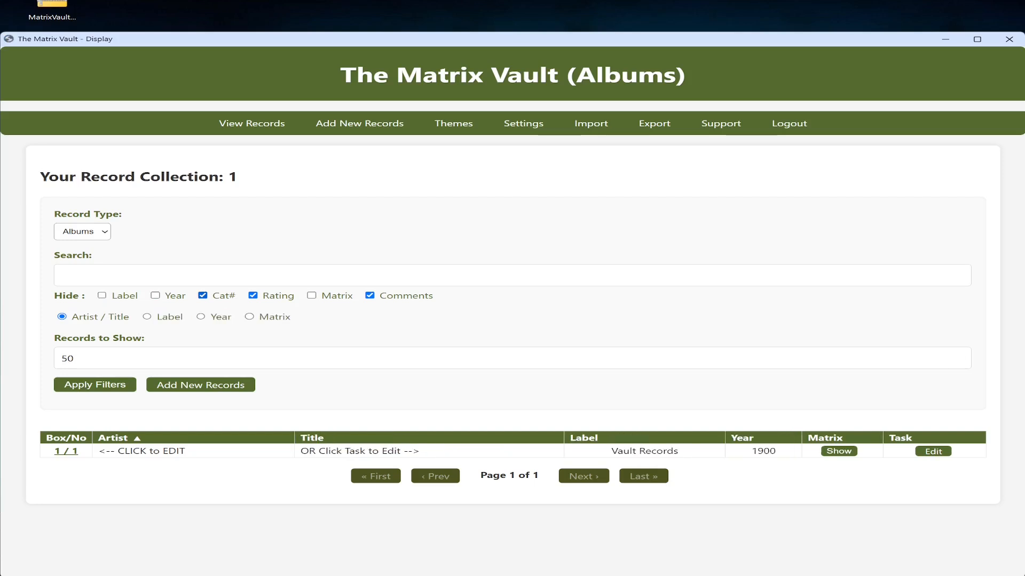
click(202, 296)
click(253, 295)
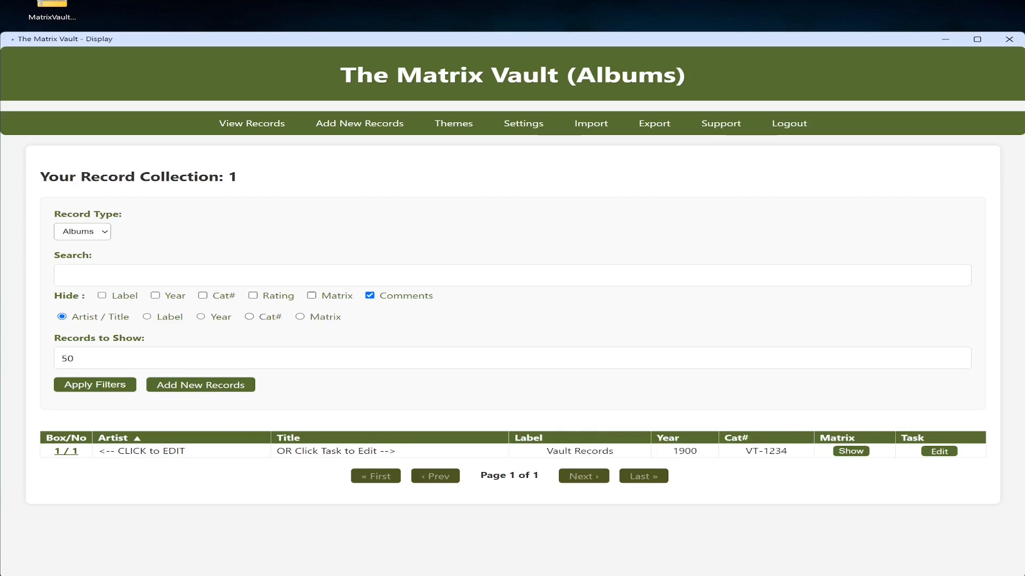
click(370, 296)
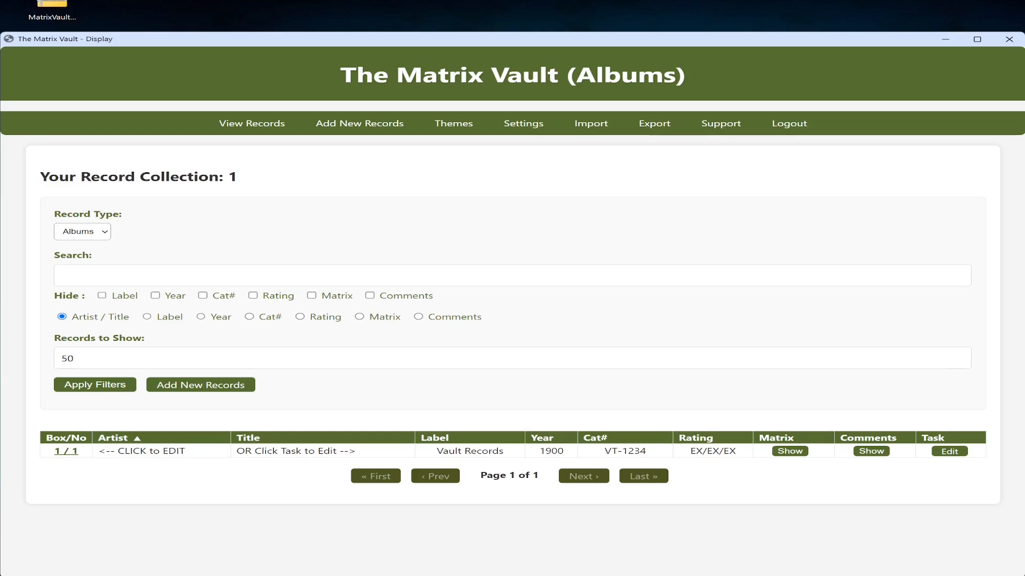
click(92, 359)
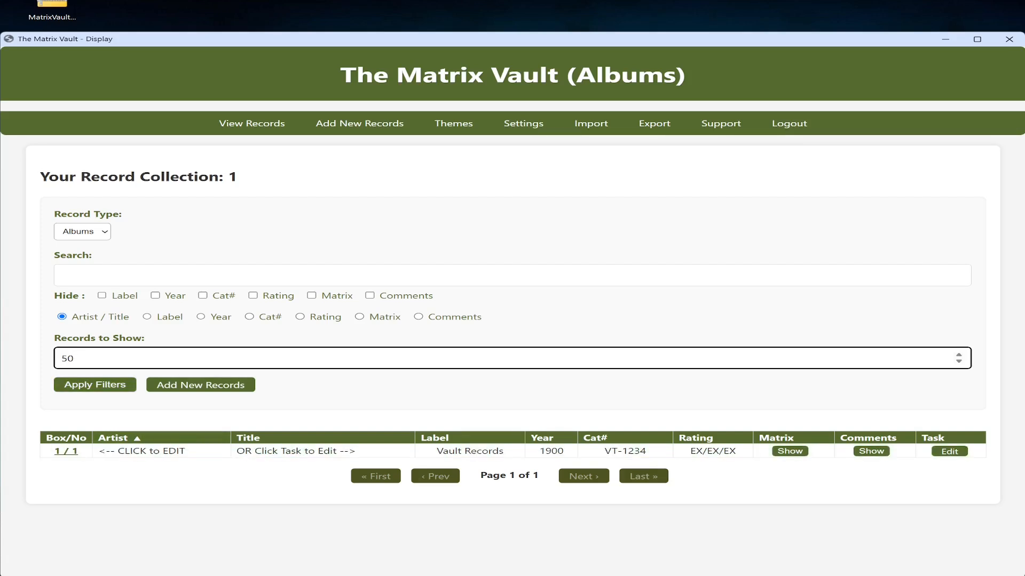
key(ctrl+a)
click(73, 358)
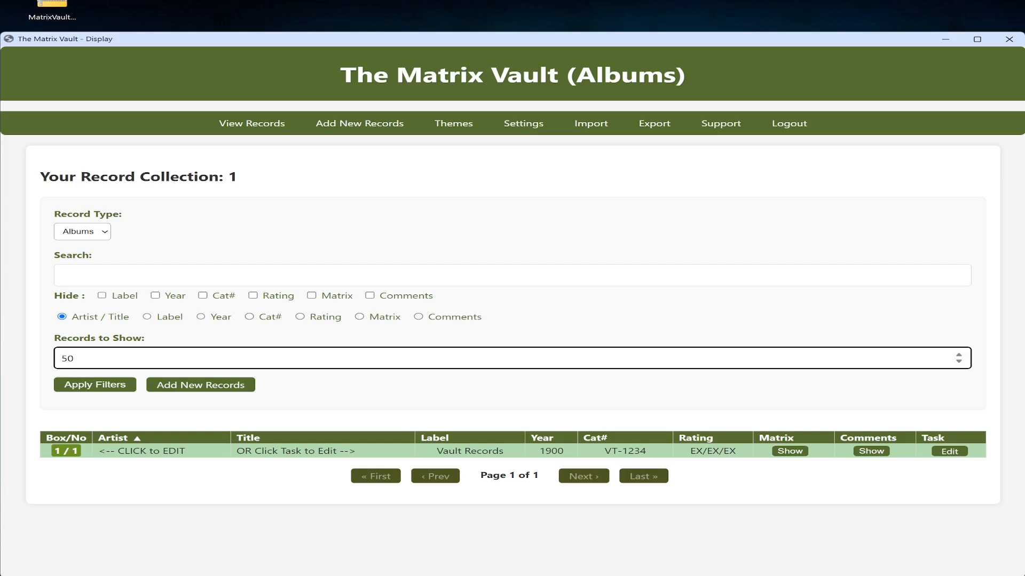
drag(46, 438, 88, 438)
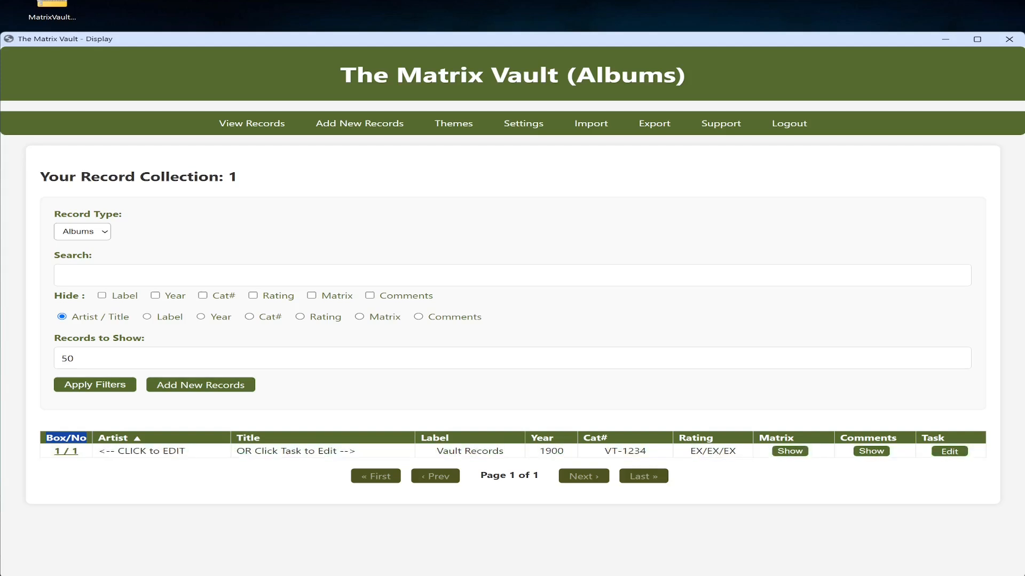
double_click(56, 438)
click(56, 438)
double_click(67, 359)
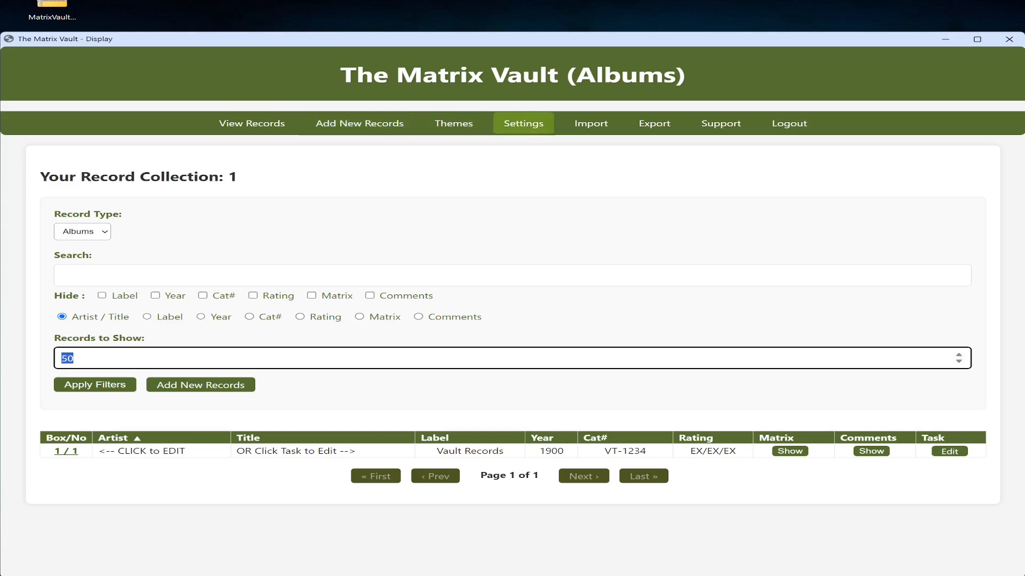
Set the default records per page to 200 in the collection settings and save the configuration
click(523, 123)
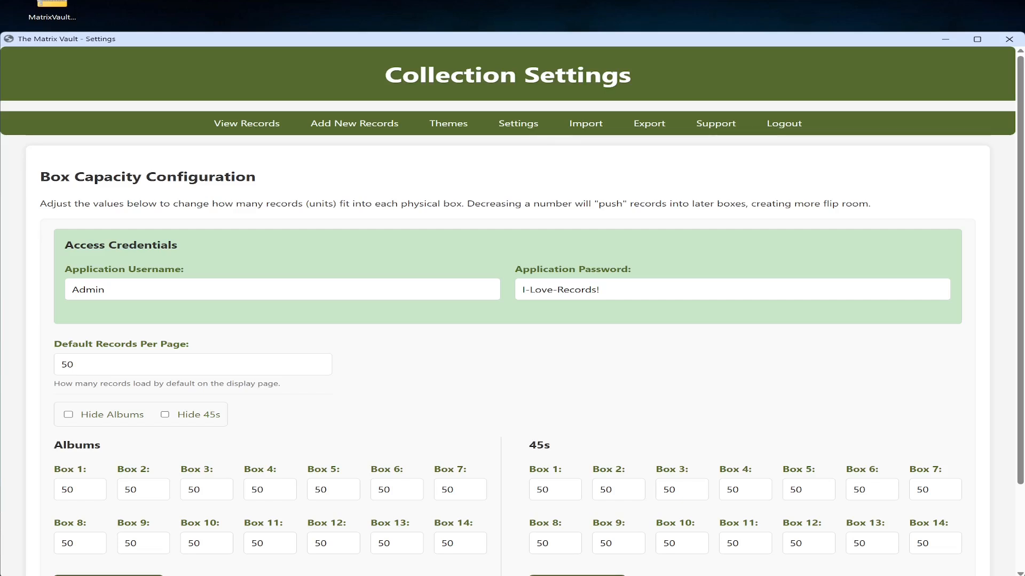
scroll(513, 310, down, 3)
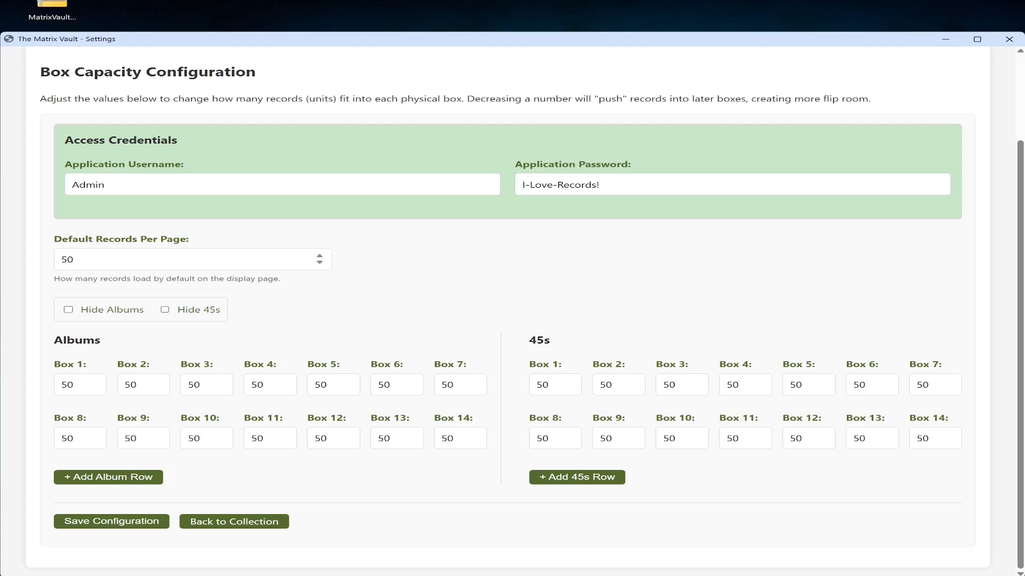
click(320, 256)
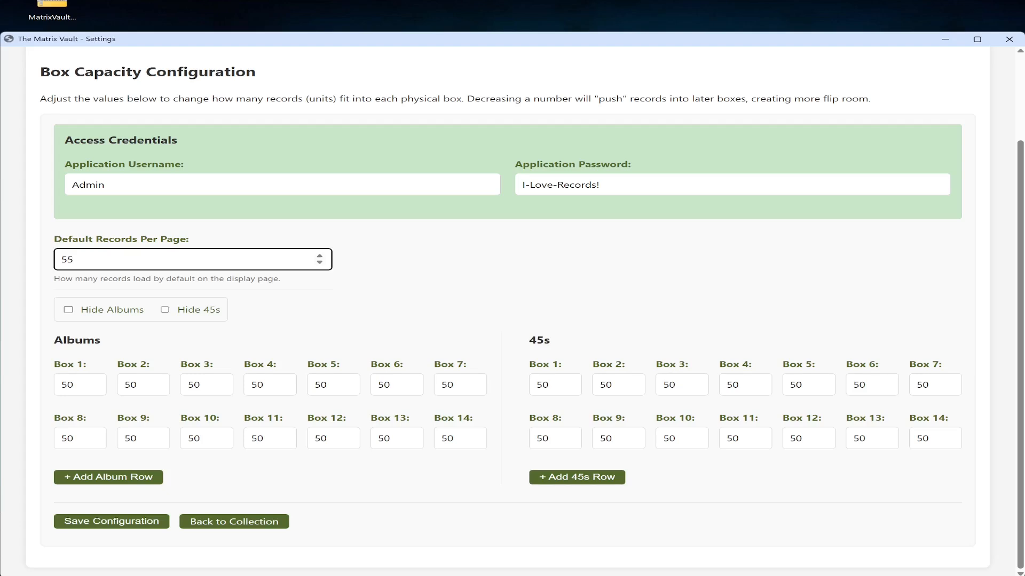
key(Down)
key(ctrl+a)
key(Down)
key(BackSpace)
key(BackSpace)
text(200)
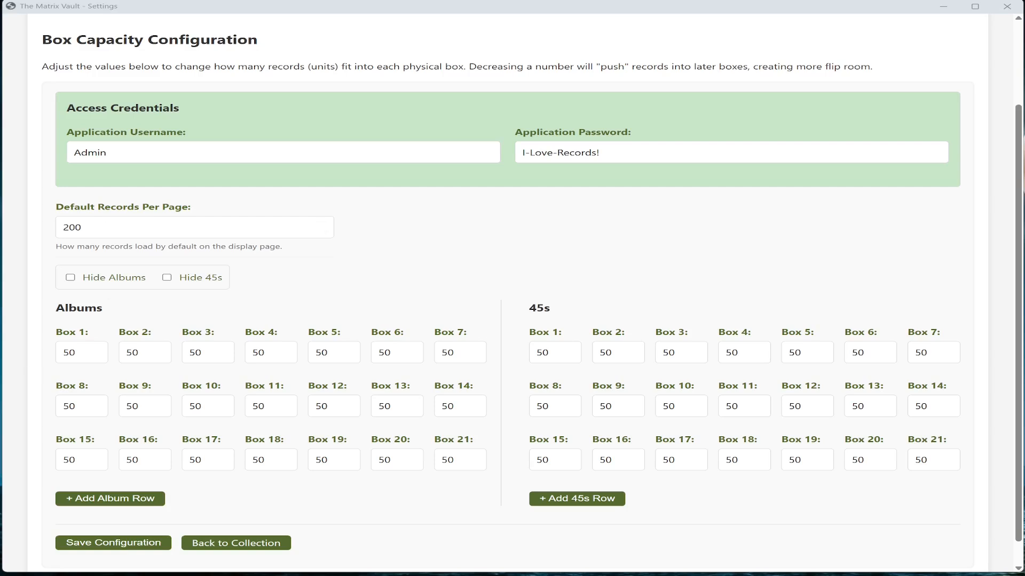
click(106, 544)
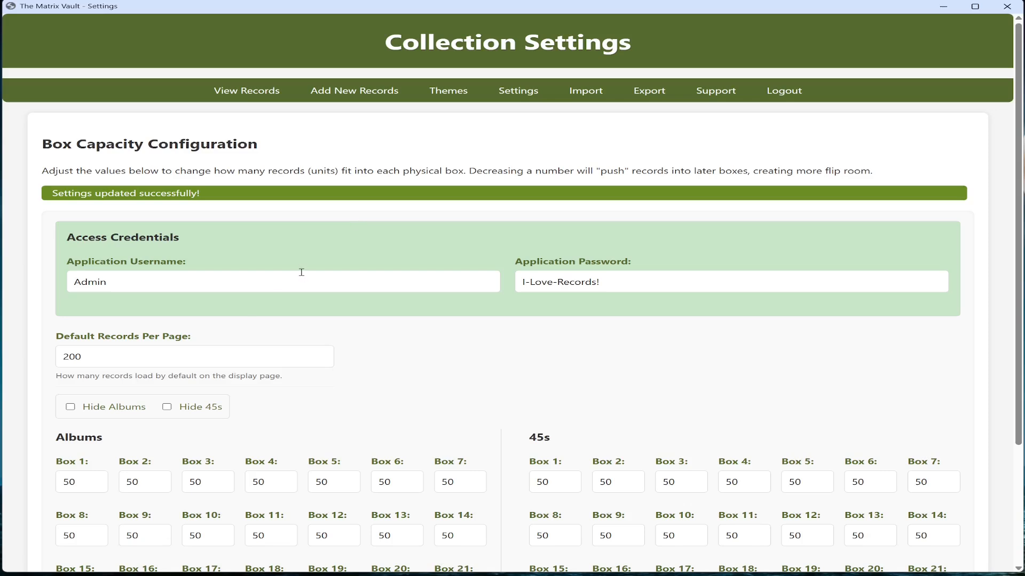
Set the number of records to show in the album list to 555 and apply the filters
click(250, 93)
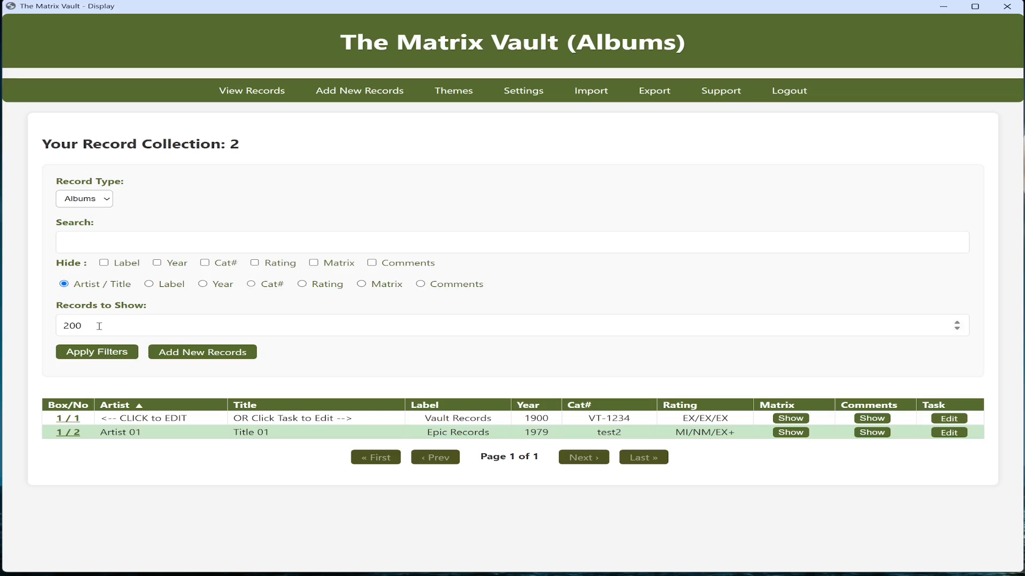
drag(105, 328, 63, 327)
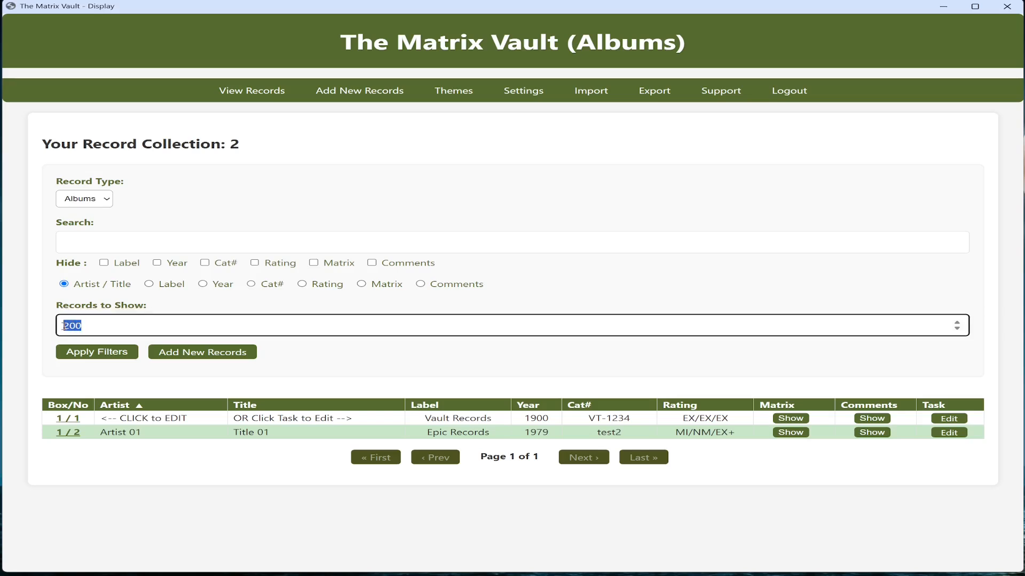
text(555)
click(91, 356)
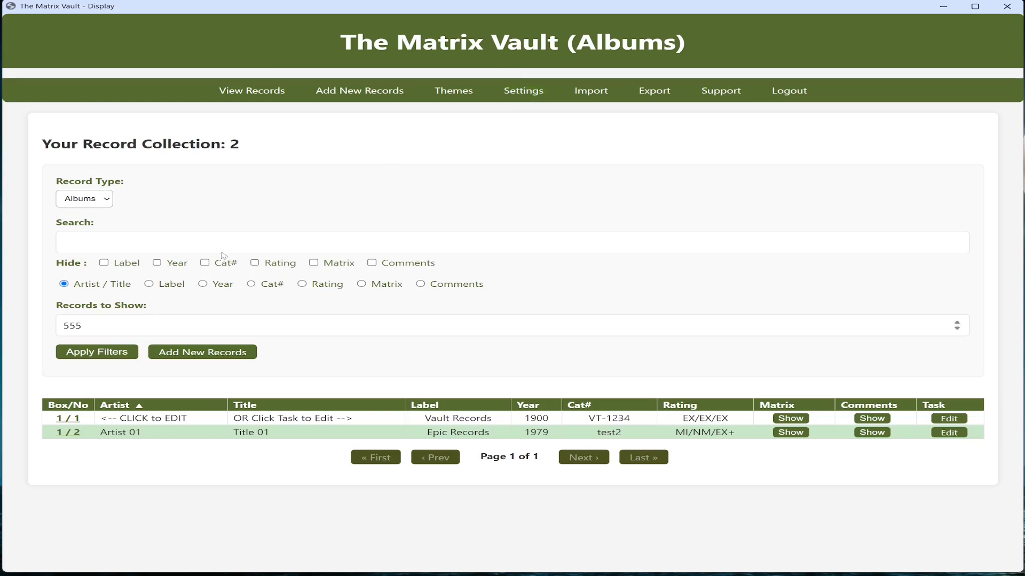
Try hiding the 45s and the albums one at a time in the collection settings, unhiding each again
click(524, 91)
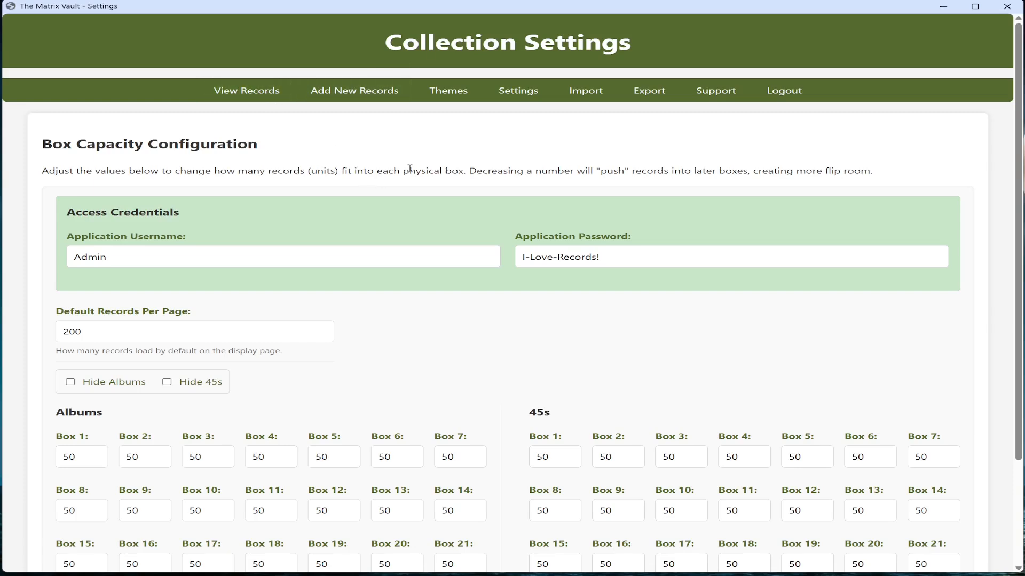
scroll(476, 255, down, 3)
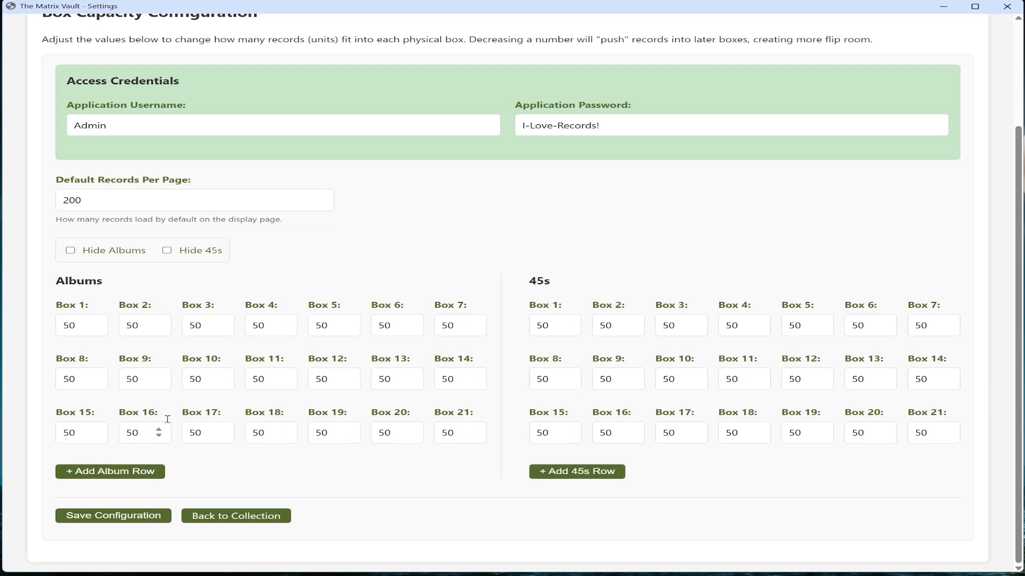
click(168, 252)
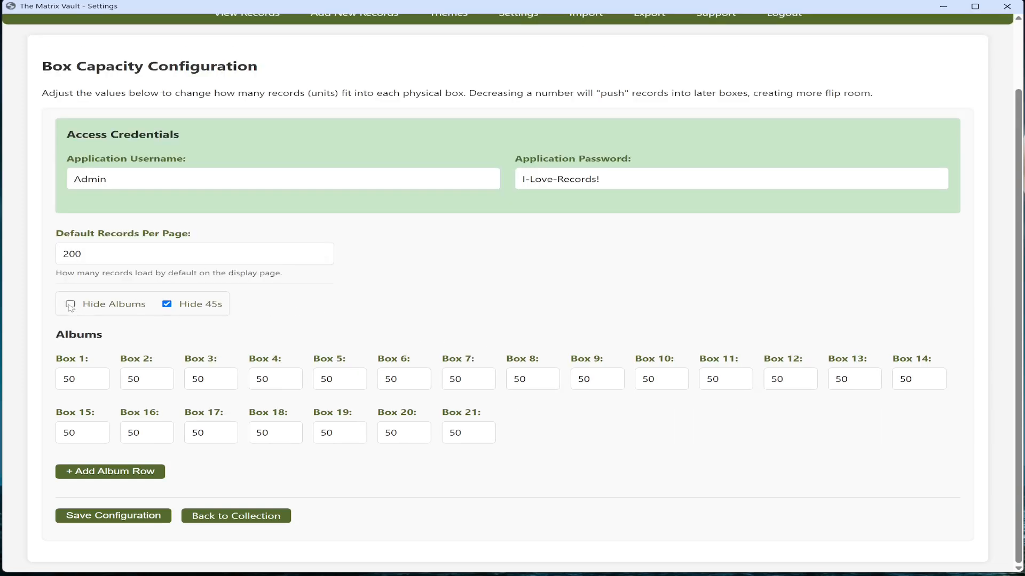
click(167, 305)
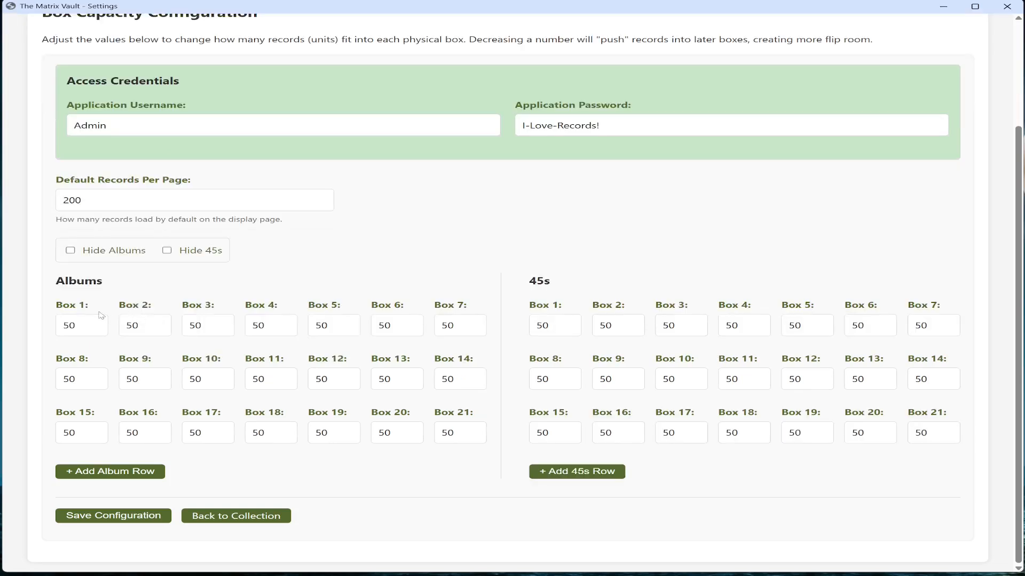
click(70, 250)
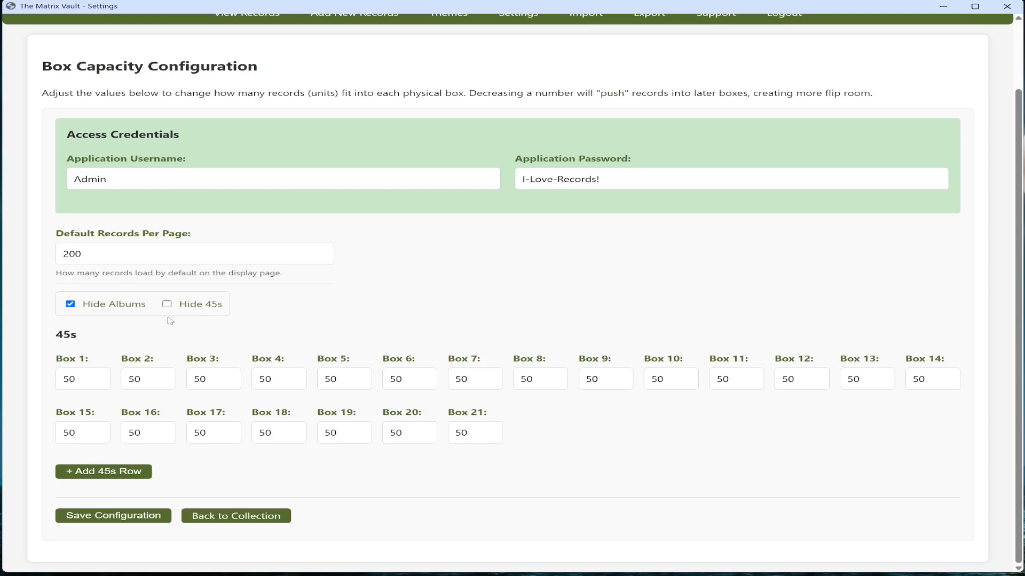
click(70, 304)
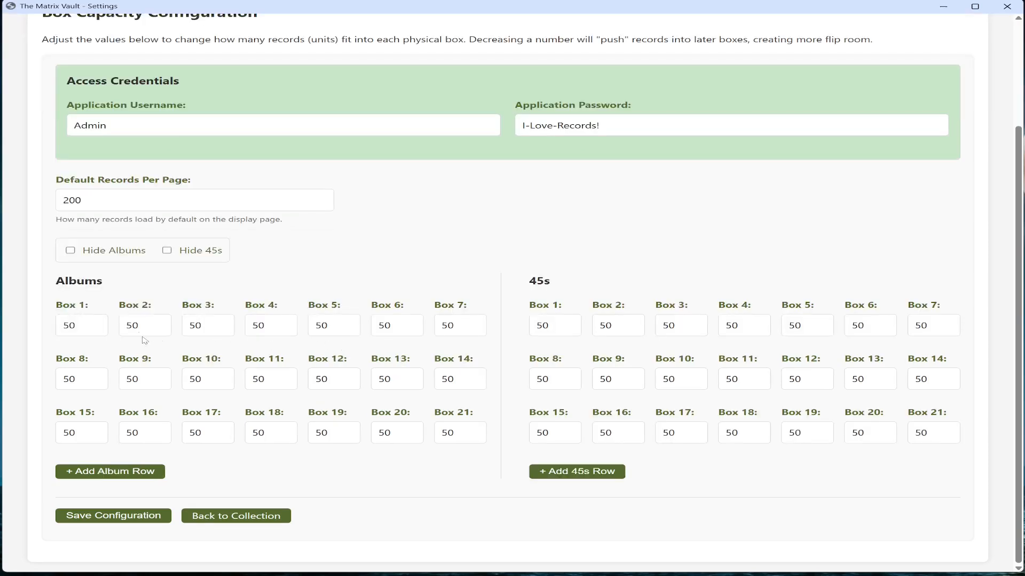
Set the capacity of album Box 1 to 45 and save the configuration
click(77, 327)
key(ctrl+a)
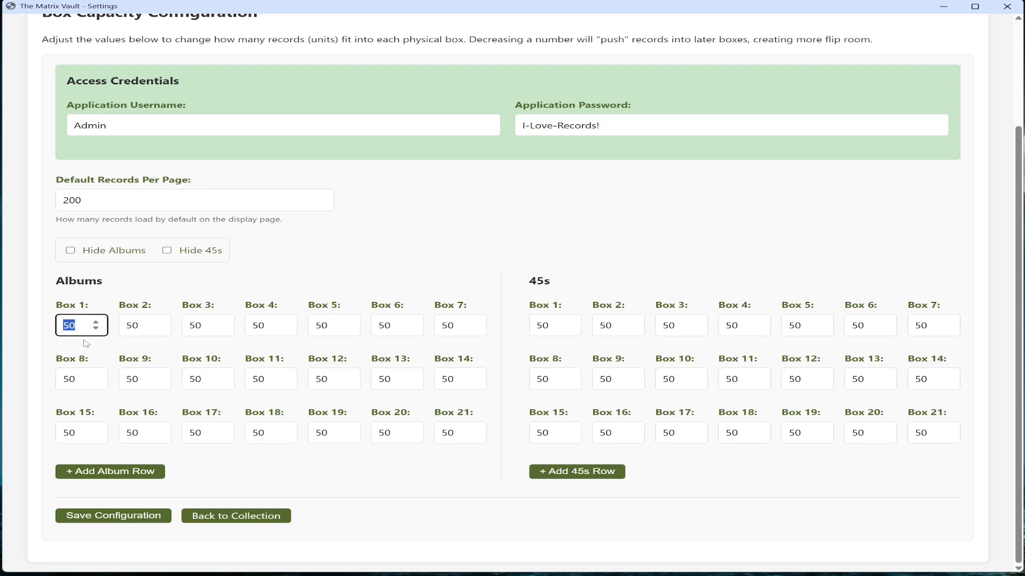
text(3)
key(BackSpace)
text(45)
click(137, 516)
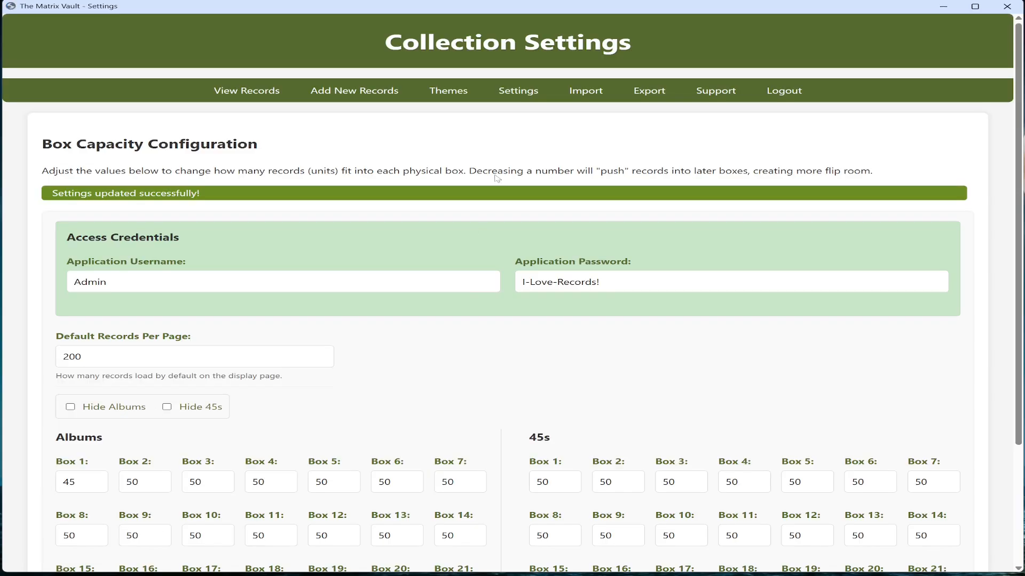
Check the album list and the Box 1 album capacity in the collection settings
click(242, 93)
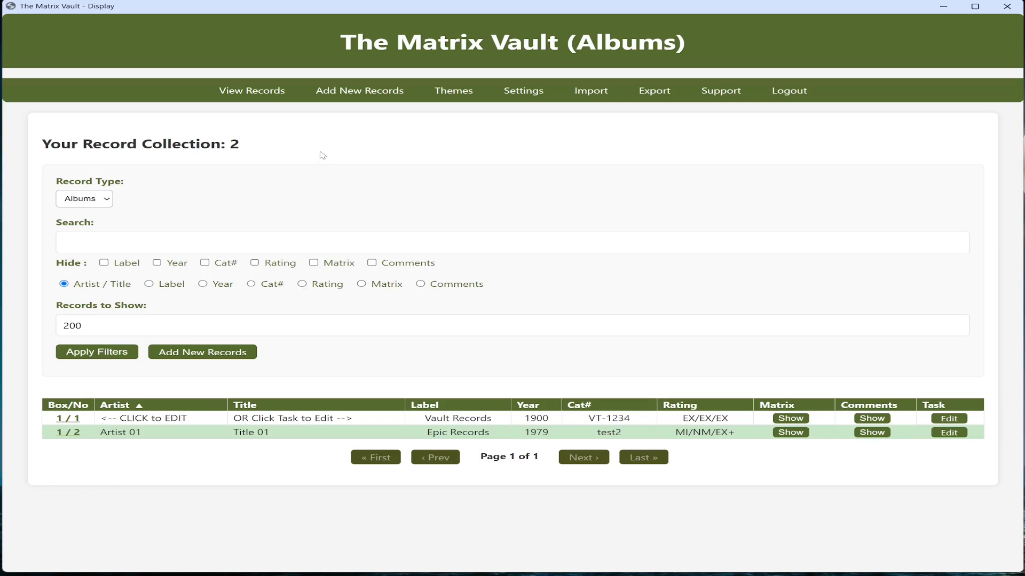
click(538, 92)
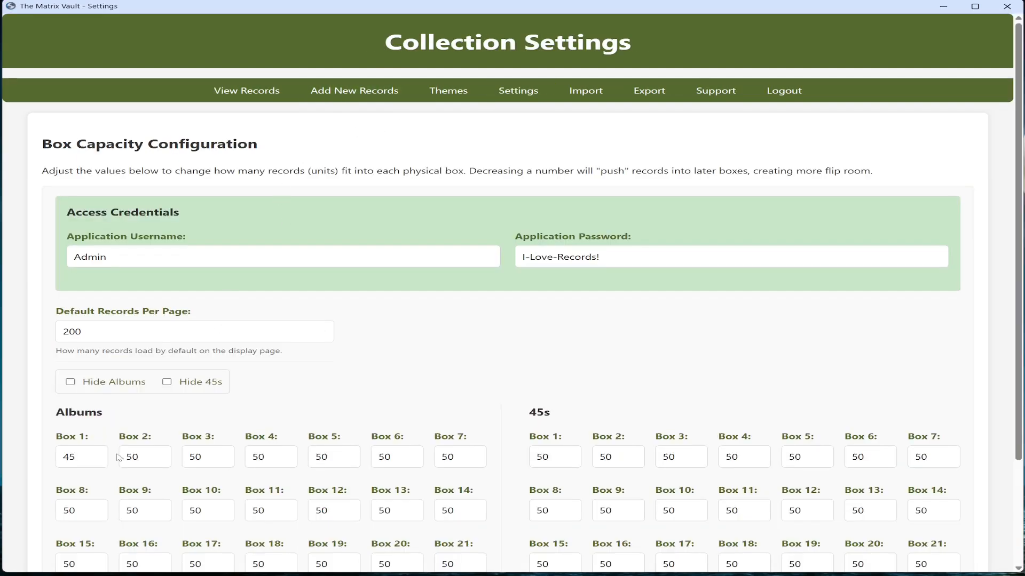
scroll(139, 427, down, 2)
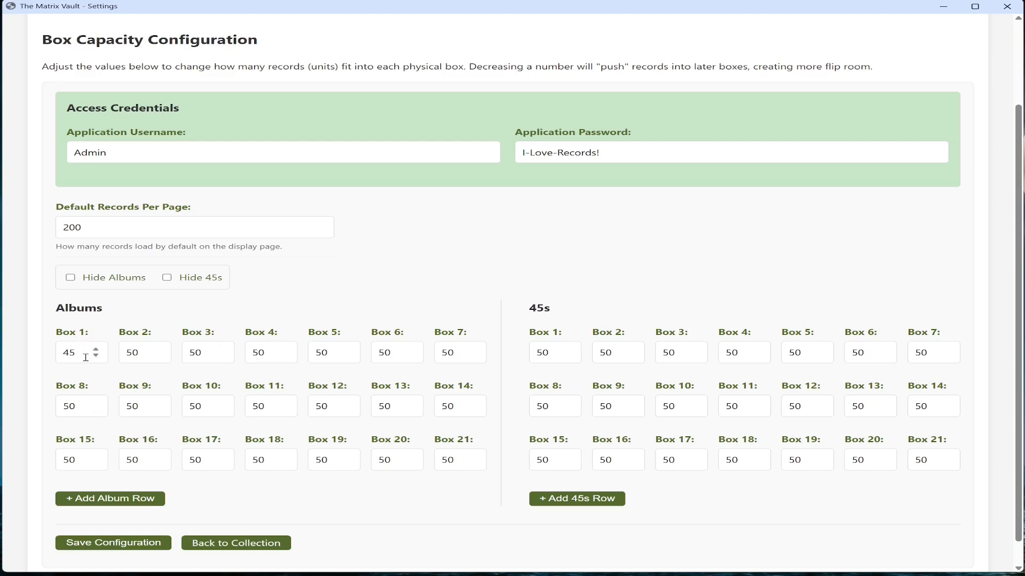
drag(78, 352, 65, 352)
scroll(414, 207, up, 2)
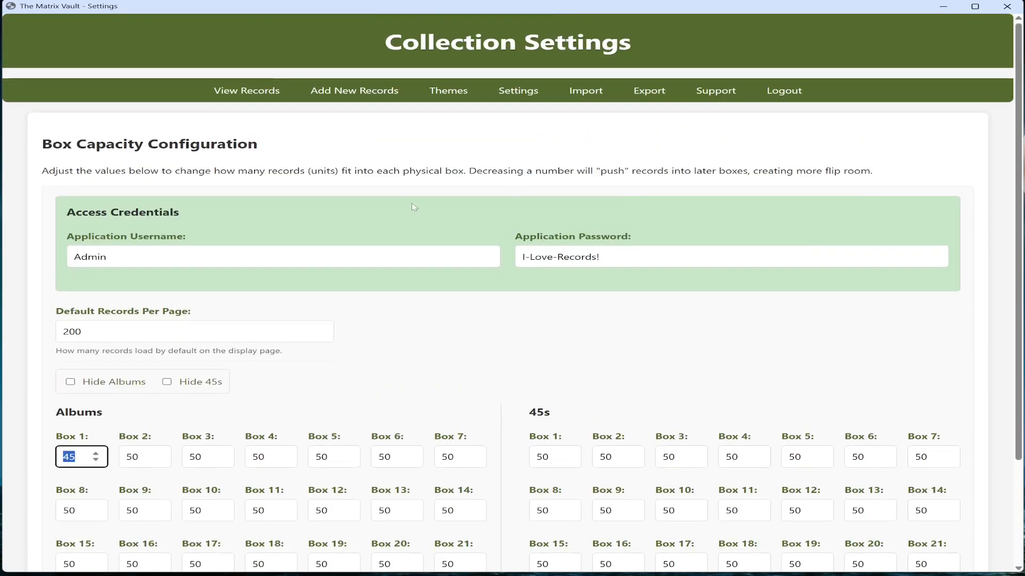
Open the form for adding new albums and widen the window to examine every column through Date Added
click(354, 91)
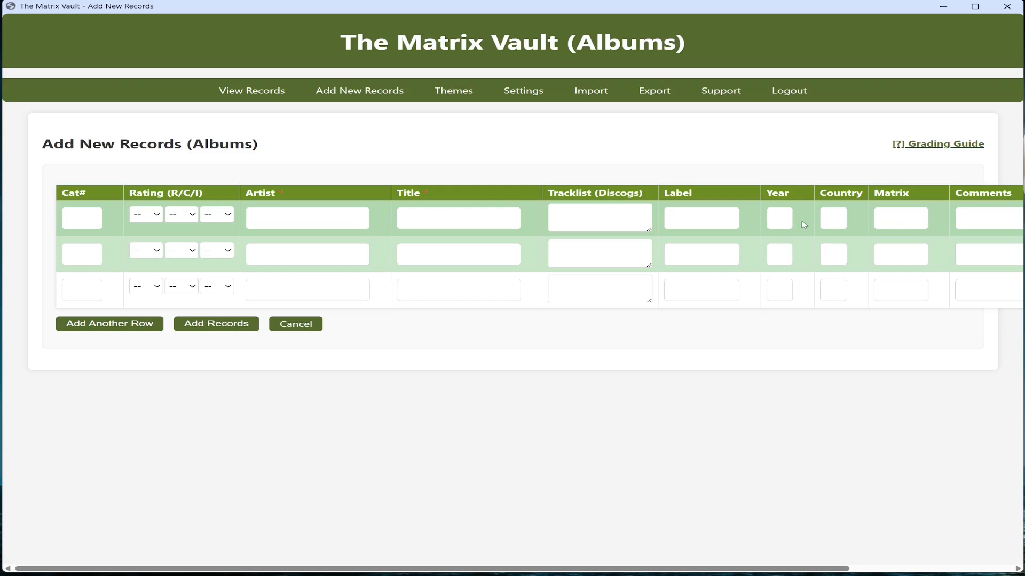
click(972, 217)
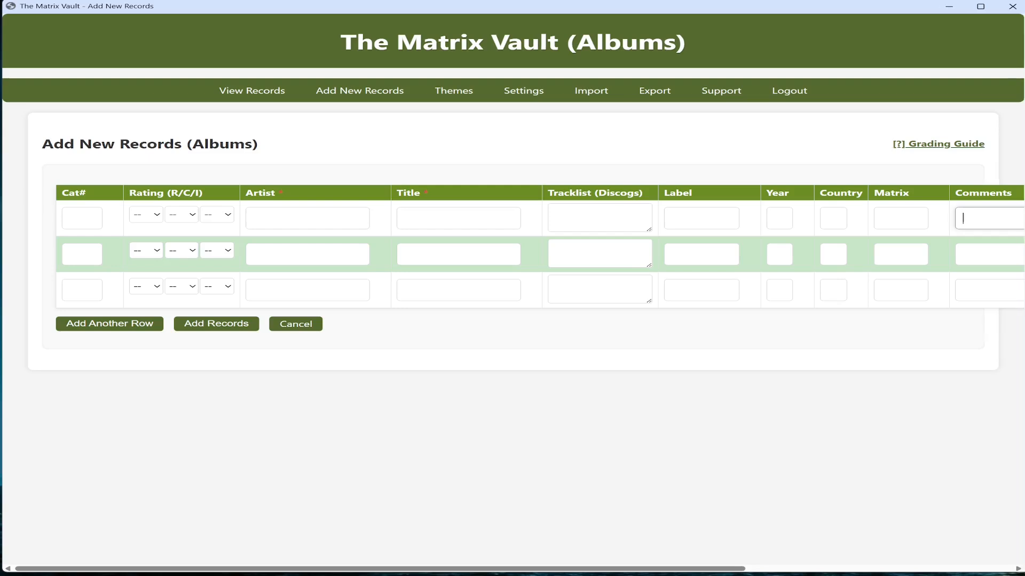
drag(1019, 361, 1024, 362)
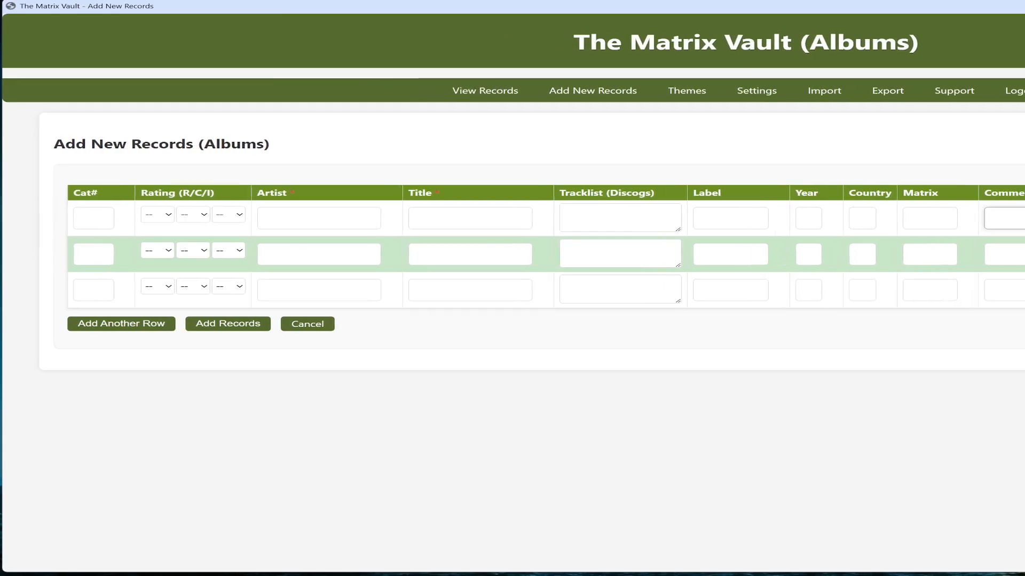
drag(884, 13, 427, 15)
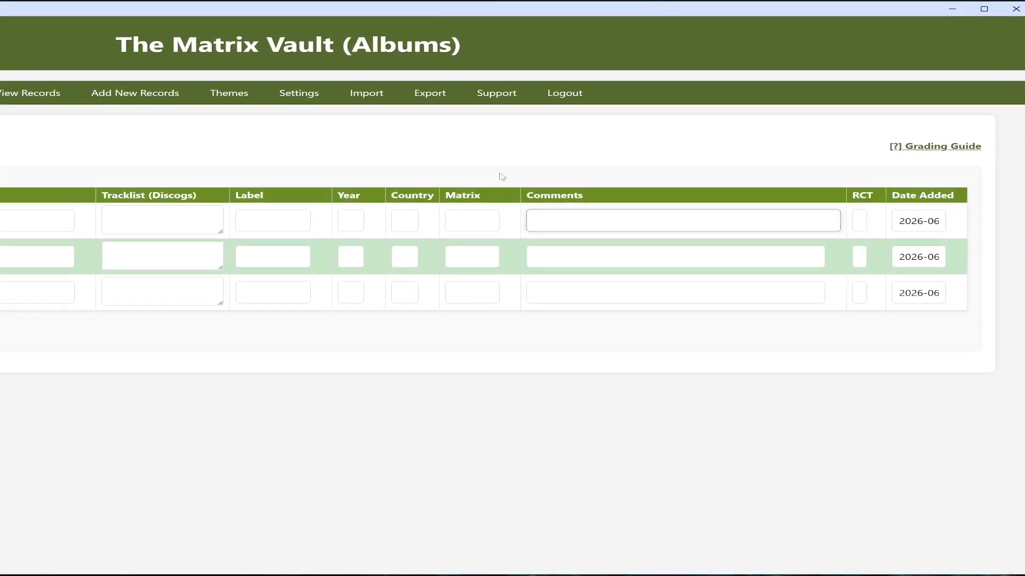
click(856, 219)
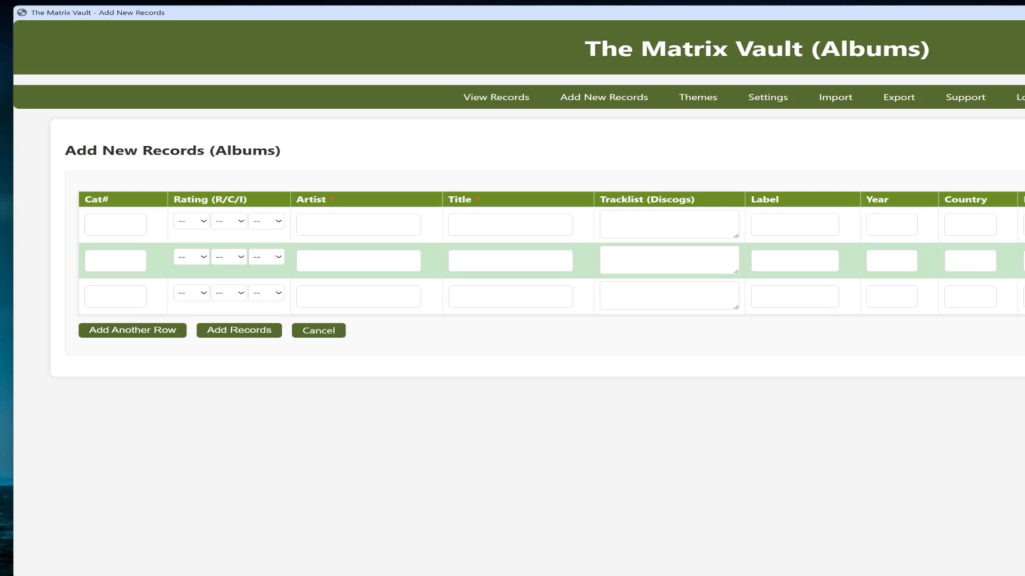
Narrow the window back to about the screen width and examine the album form's columns from Cat# to Date Added
drag(1024, 321, 1024, 320)
mouse_move(1024, 408)
mouse_down()
mouse_move(982, 411)
mouse_move(1024, 413)
mouse_up()
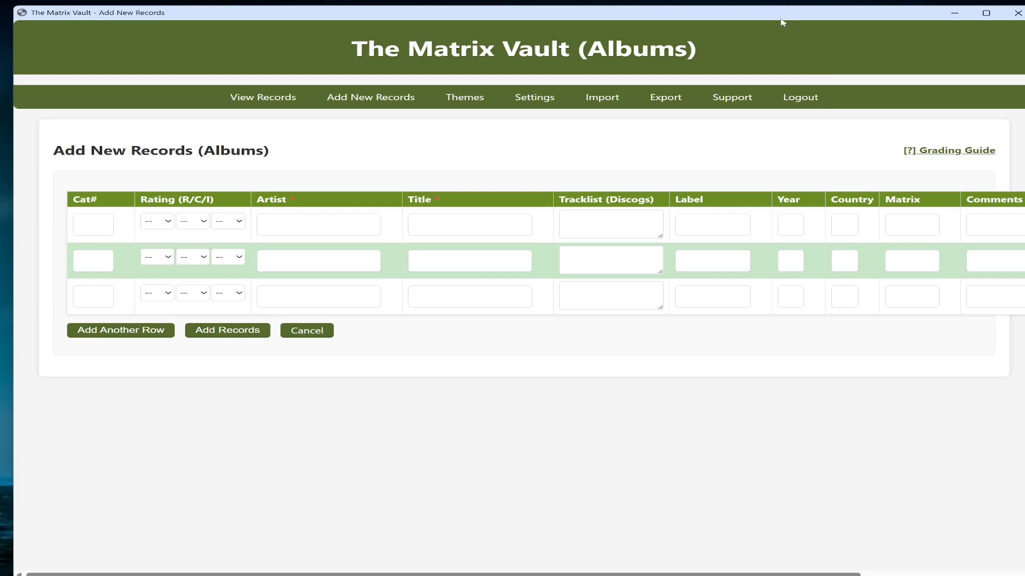
drag(781, 17, 763, 19)
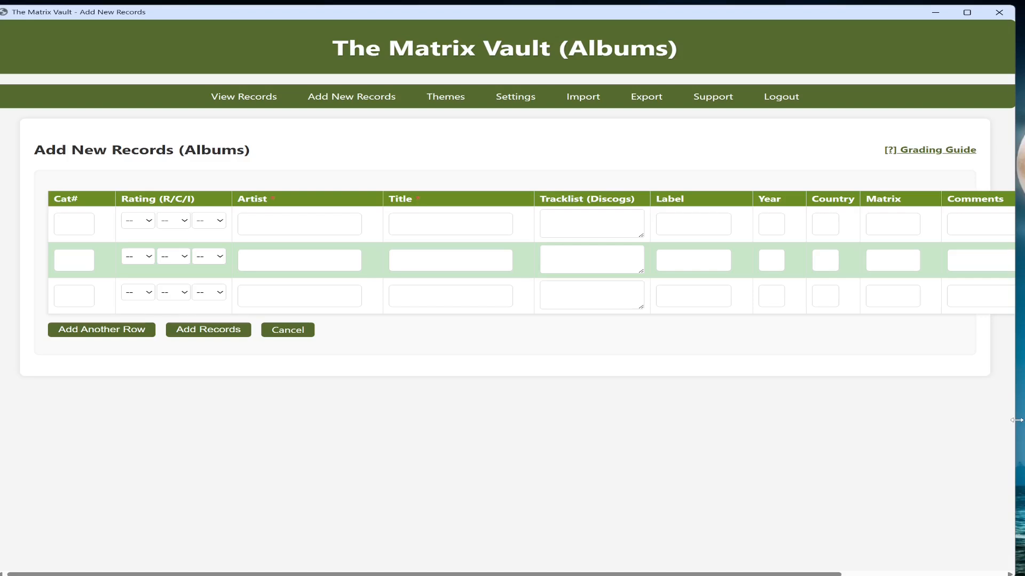
drag(1016, 420, 1022, 420)
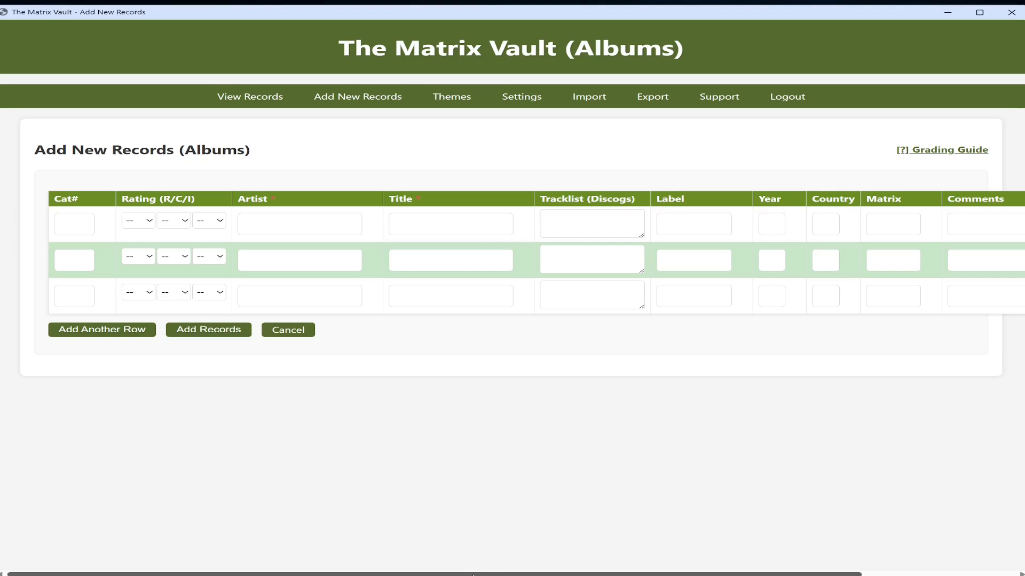
drag(472, 574, 787, 575)
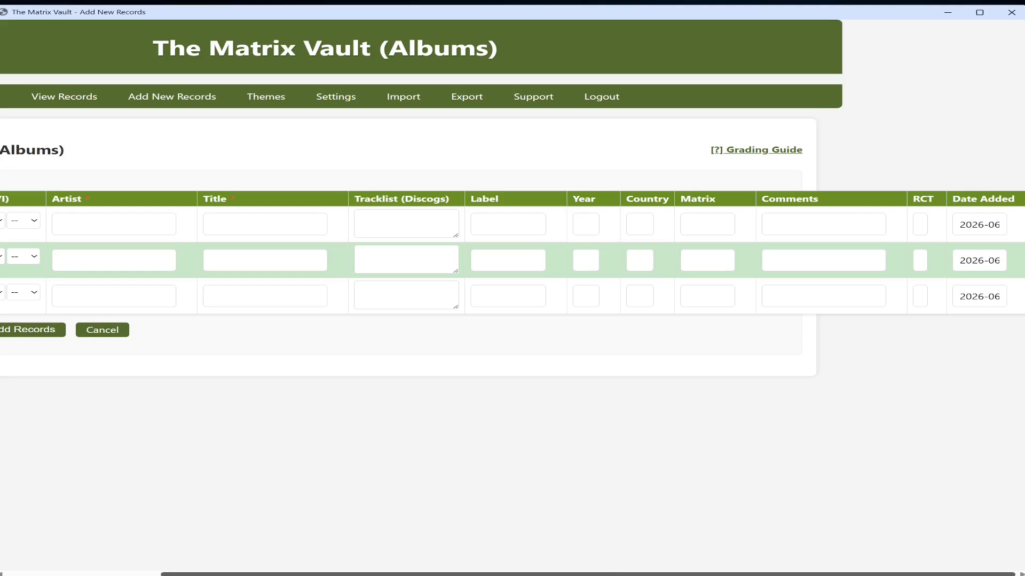
drag(613, 574, 408, 571)
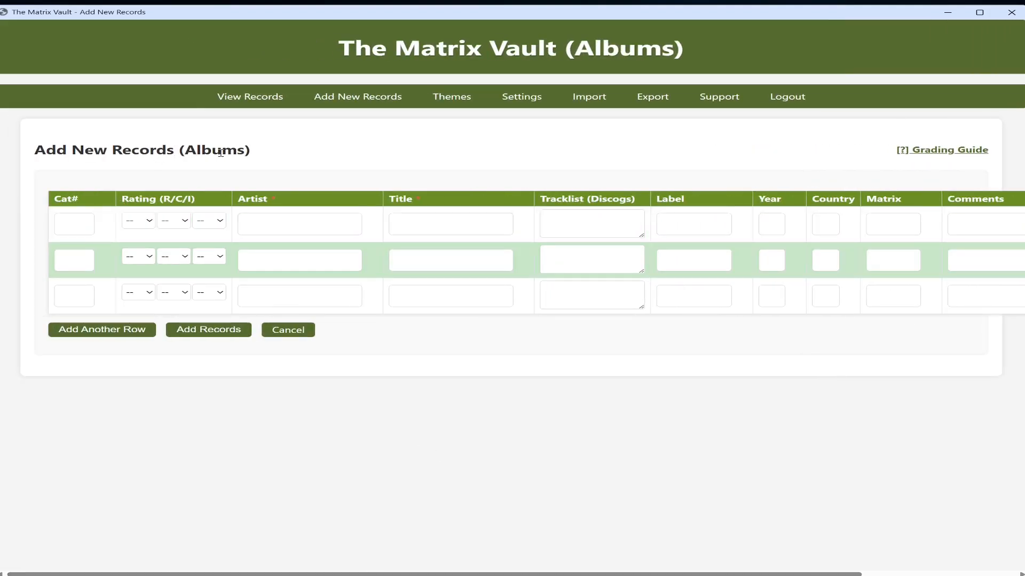
Switch the record list to 45s and open the form for adding new 45s
click(280, 98)
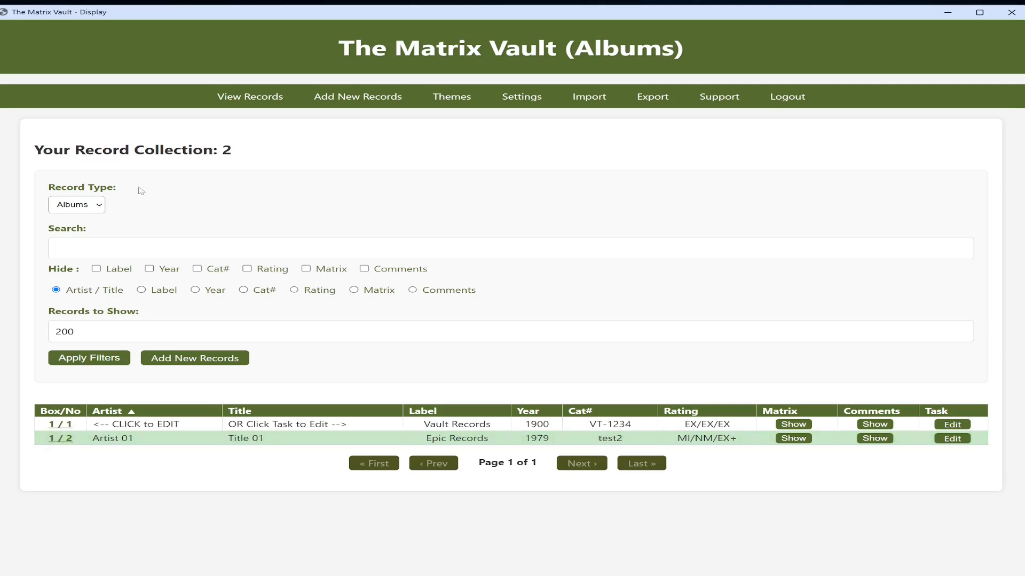
click(84, 206)
click(65, 232)
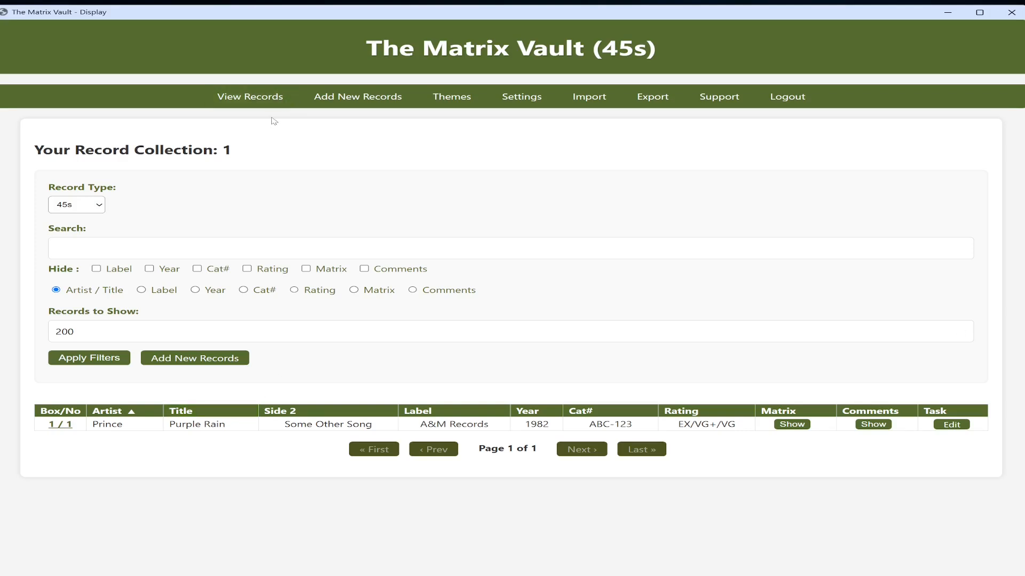
click(348, 98)
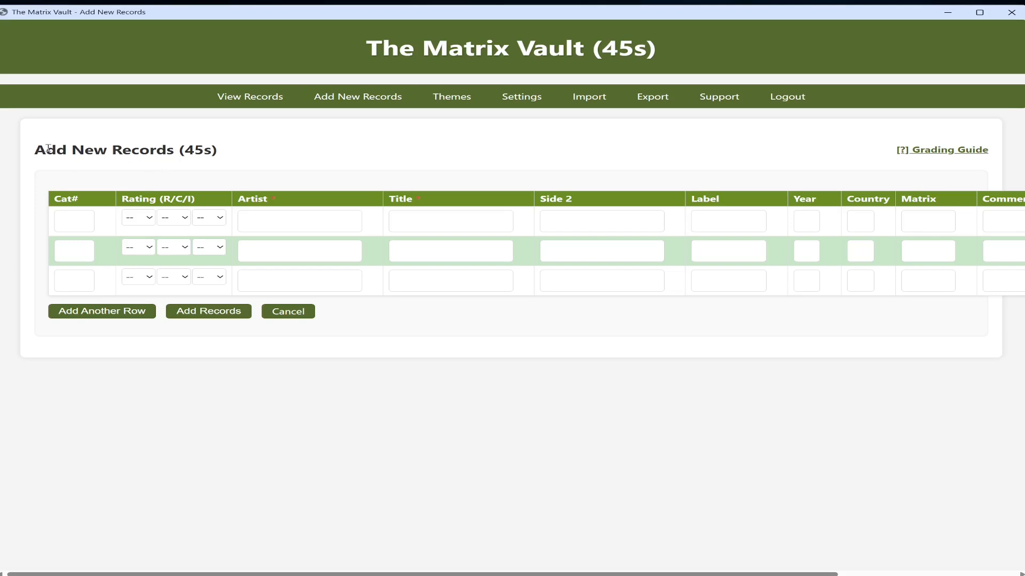
click(238, 98)
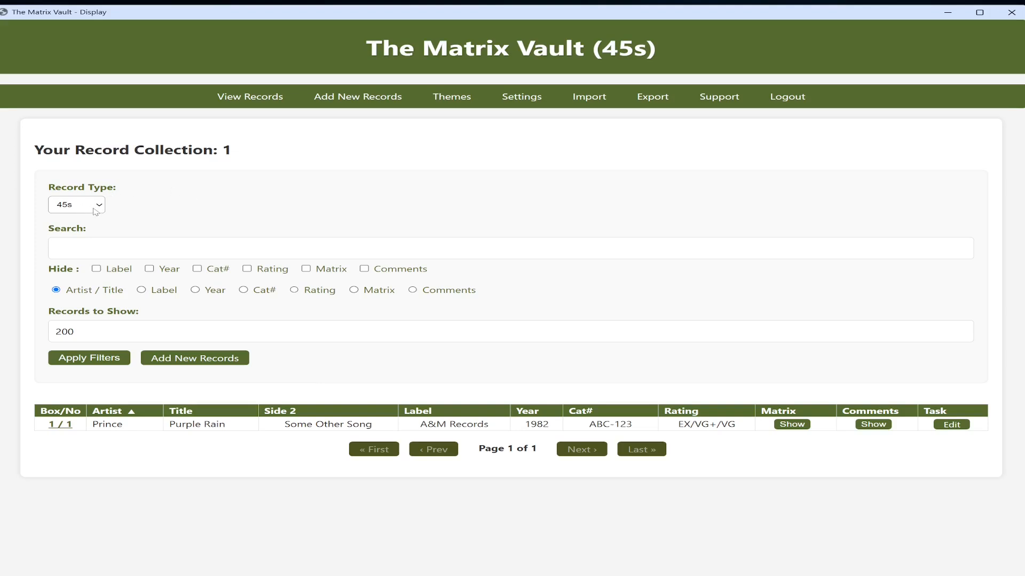
click(384, 99)
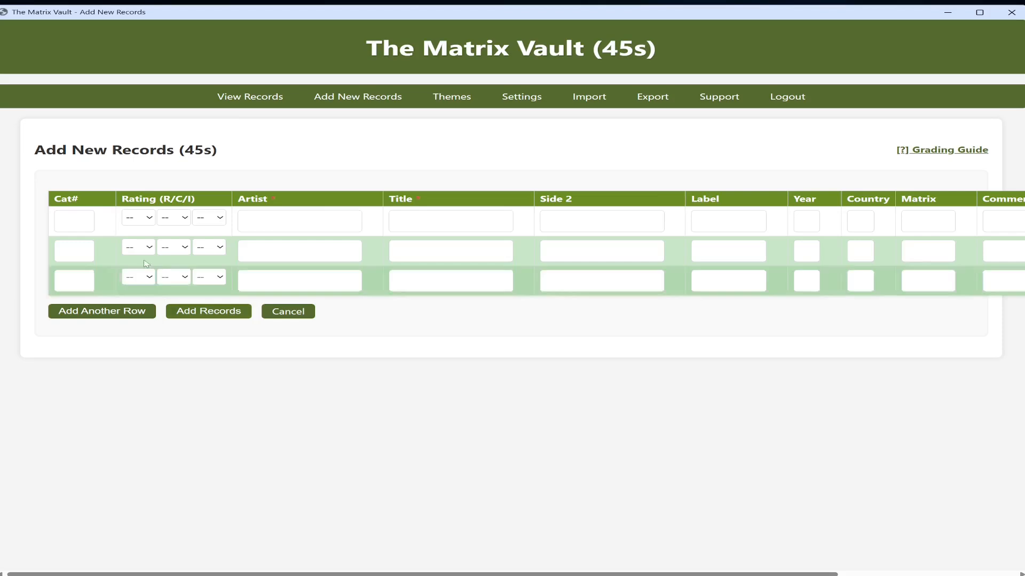
Give the first 45 the catalogue number ABC-123 and set its three ratings to VG+, GD+ and VG
click(76, 220)
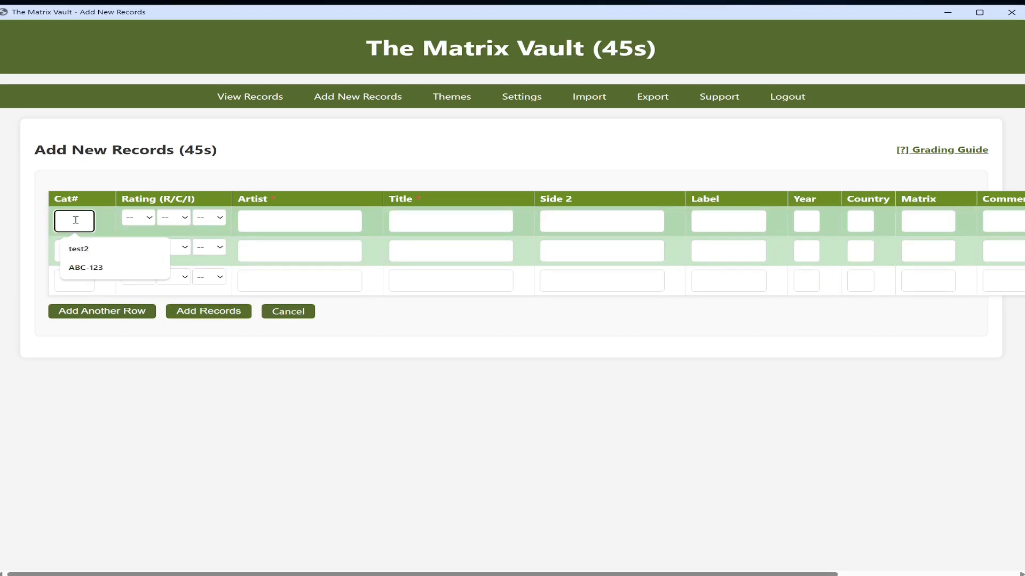
click(87, 272)
click(138, 218)
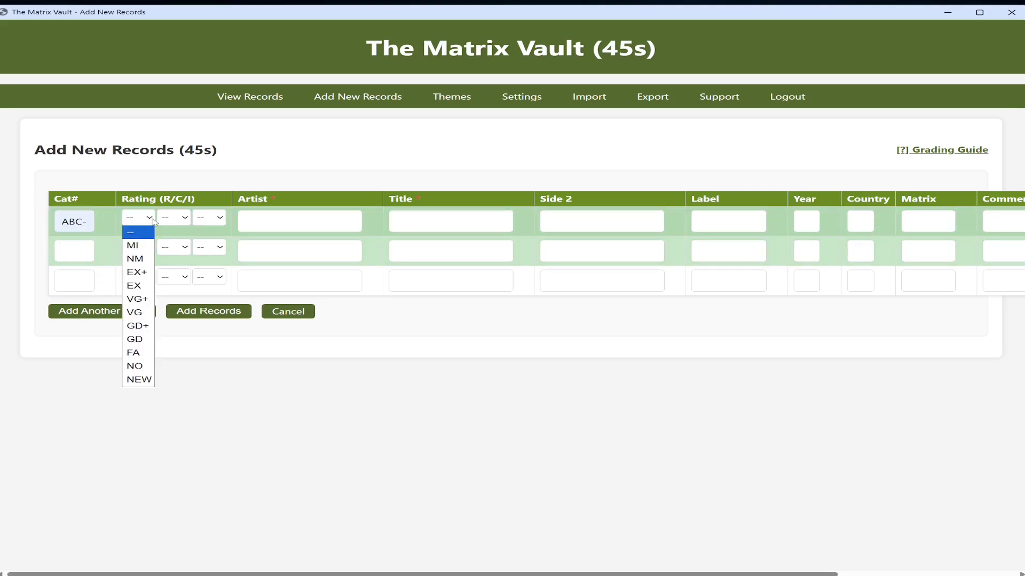
click(144, 302)
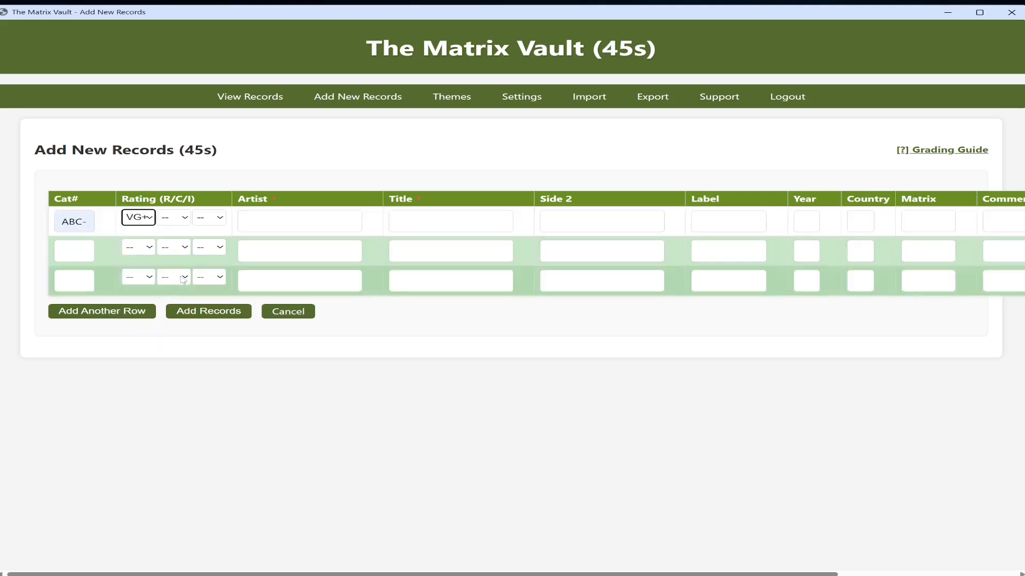
click(187, 219)
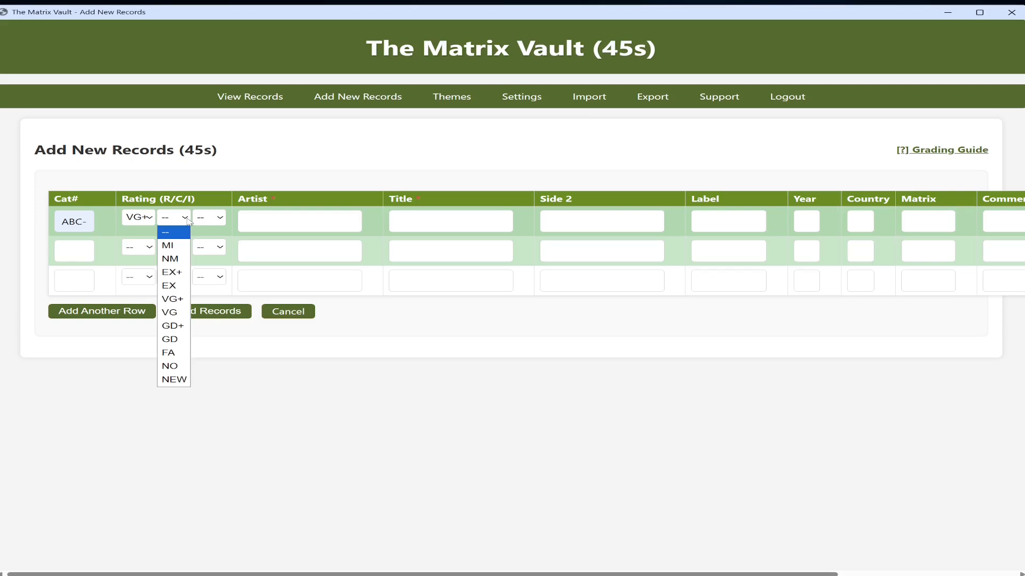
click(183, 331)
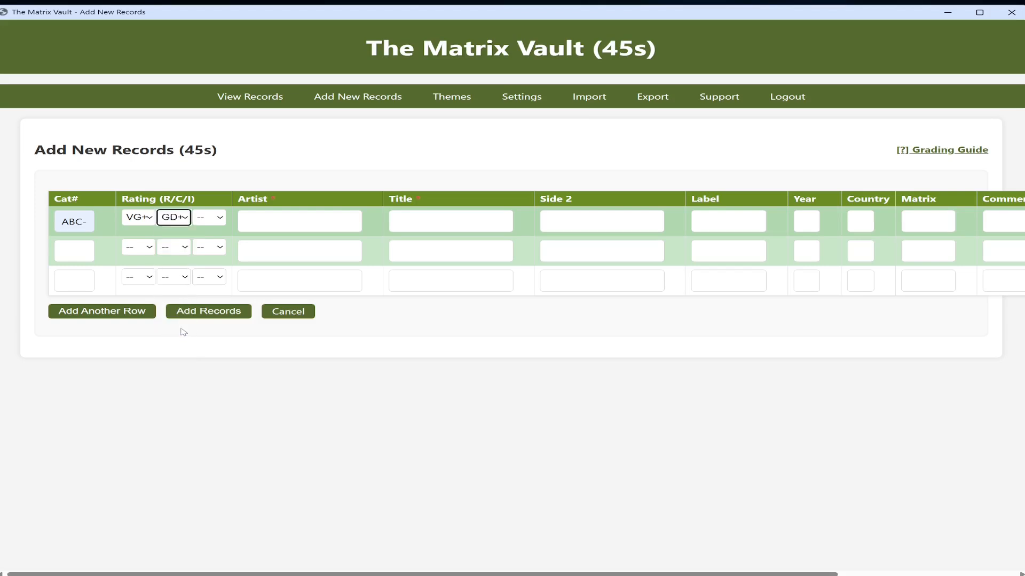
click(223, 221)
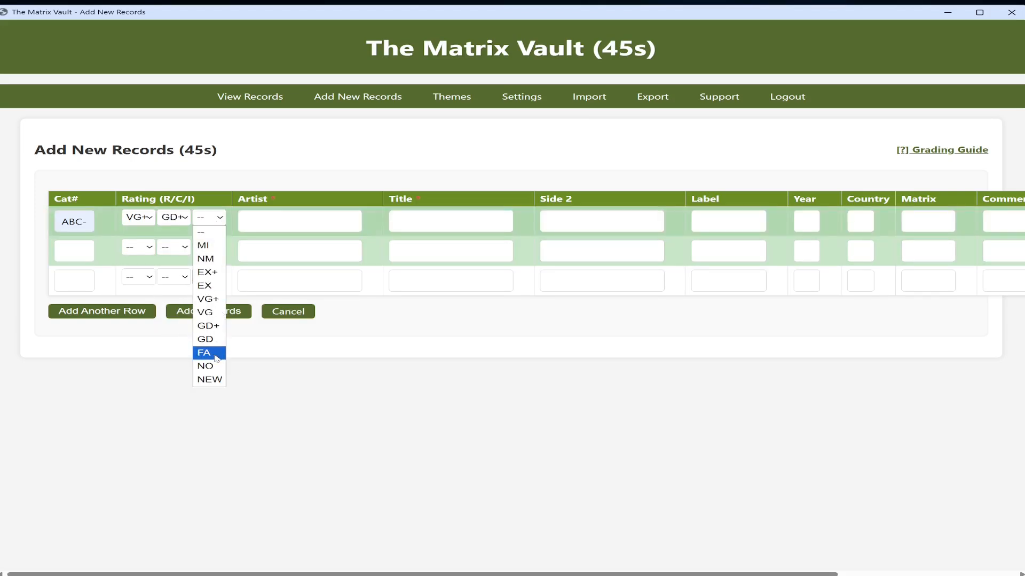
click(215, 316)
Enter the first 45's artist as Pink Floyd and its title as Dark Side of the Moon
click(295, 226)
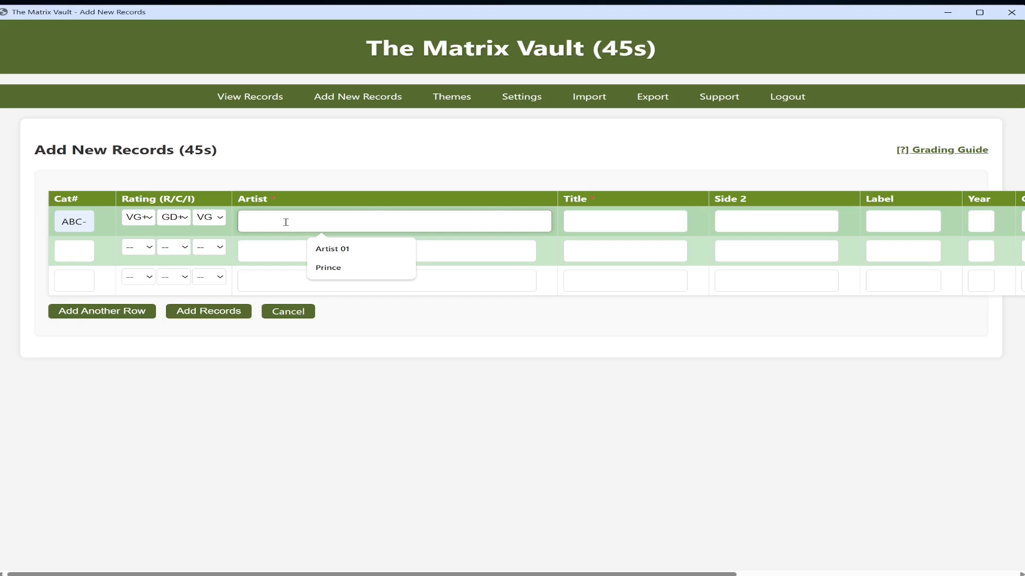
text(Pink Floyd)
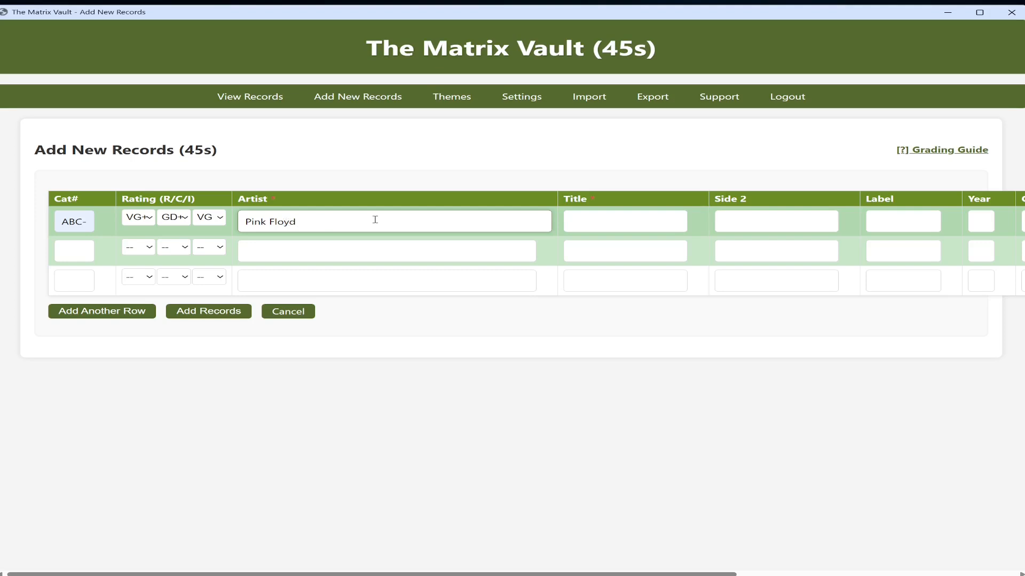
click(618, 216)
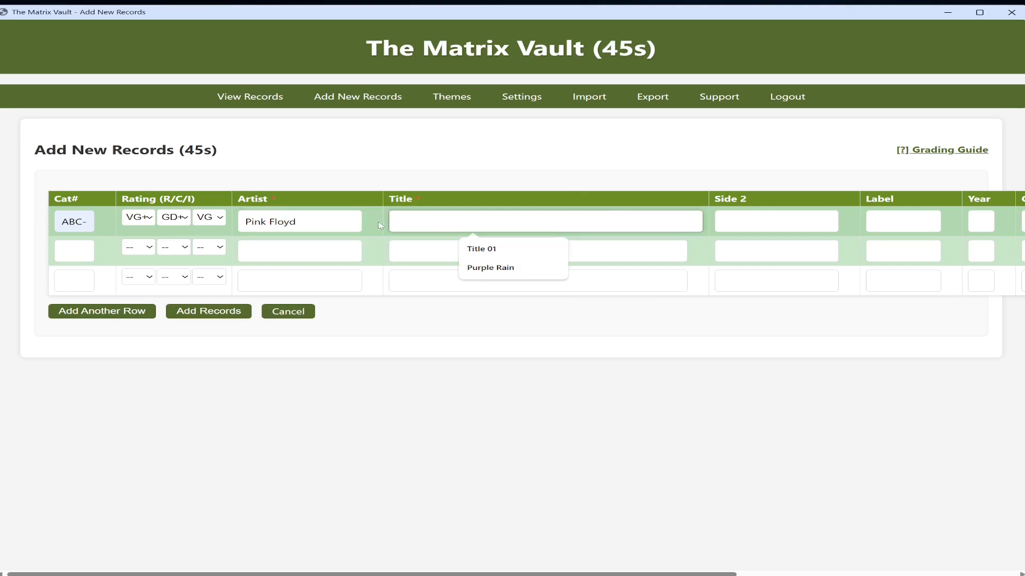
click(349, 222)
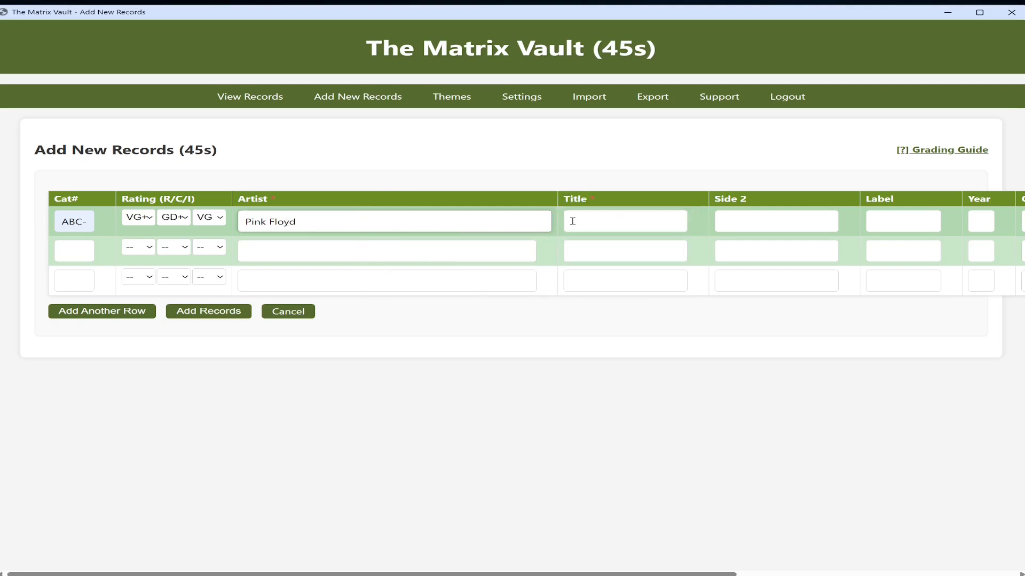
click(599, 222)
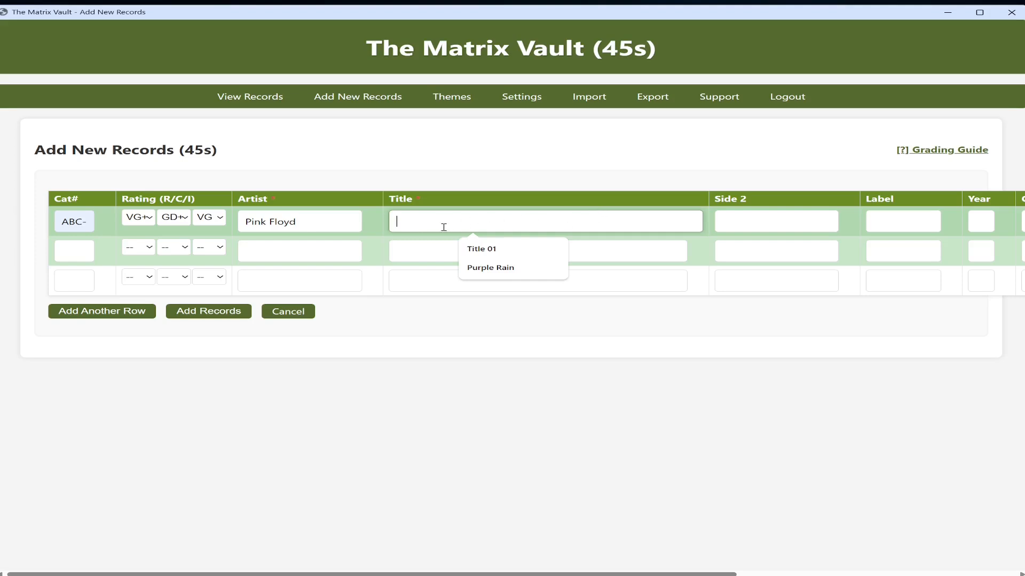
click(319, 225)
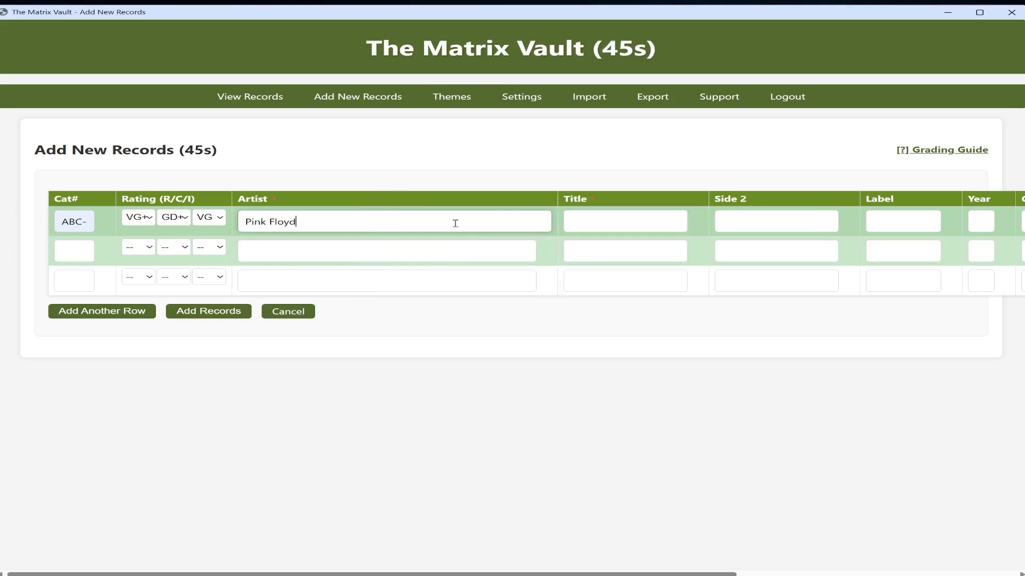
click(608, 222)
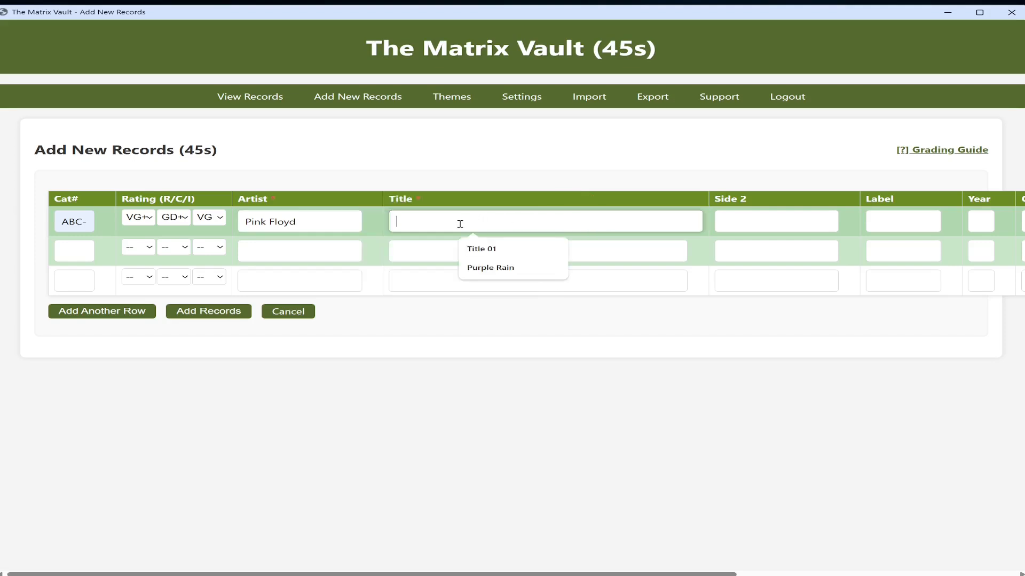
text(D)
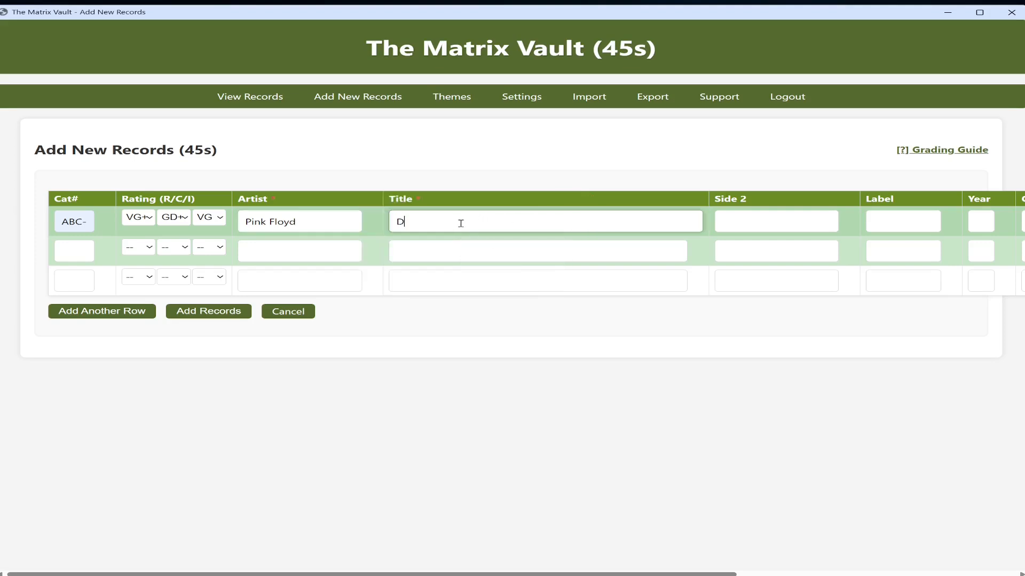
text(ark Side of the Moon)
Set the first 45's Side 2 to Some Other Song 2 and its label to A&M Records
click(767, 229)
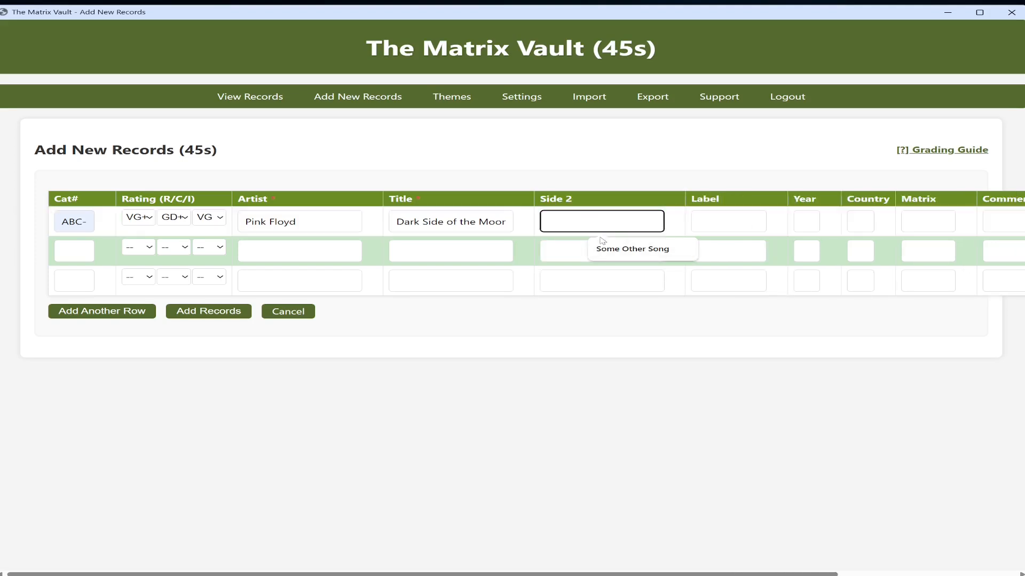
click(614, 249)
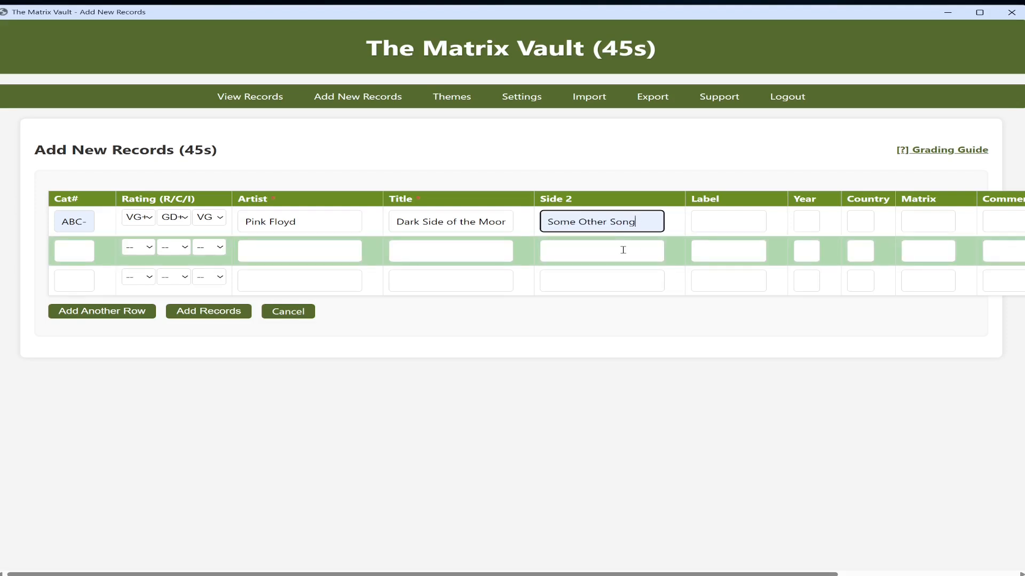
text(2)
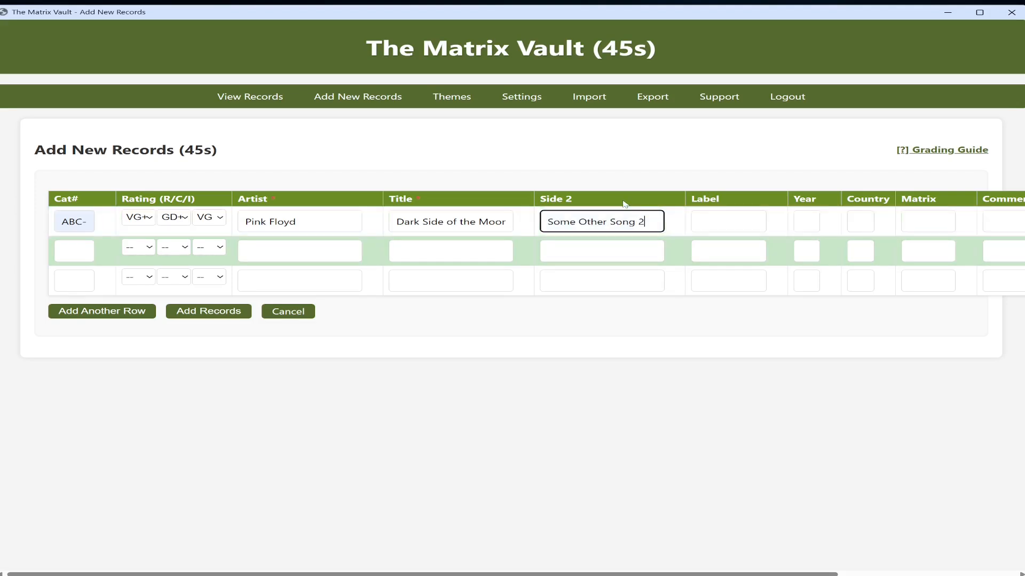
click(731, 221)
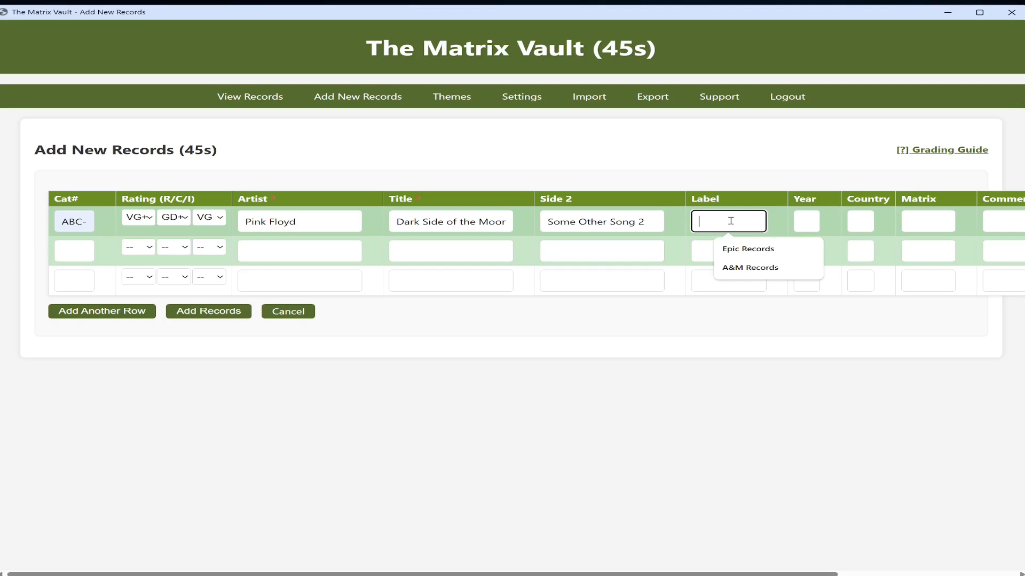
click(754, 268)
Set the first 45's year to 1976 and its country to US
click(806, 218)
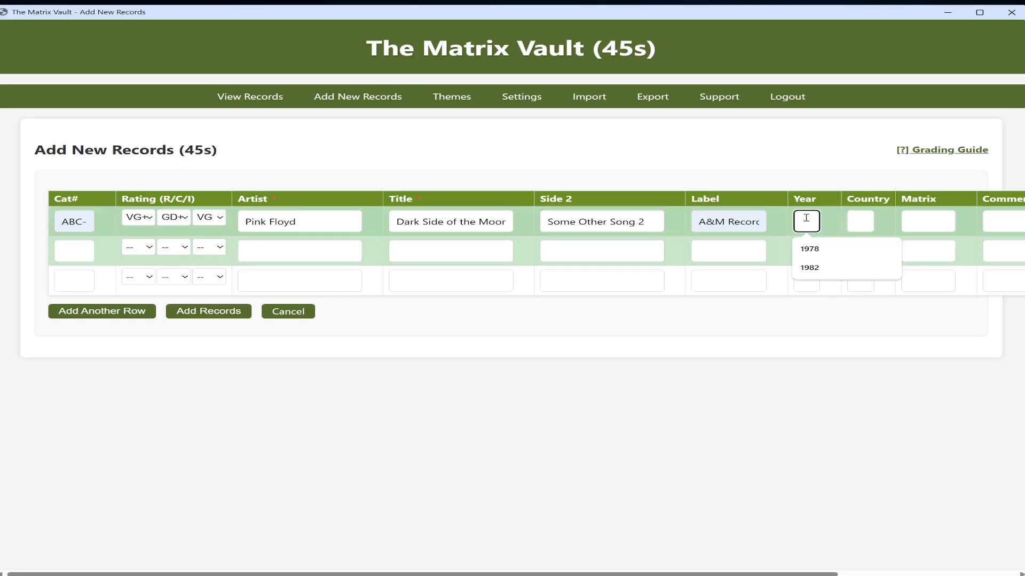
text(1976)
click(865, 221)
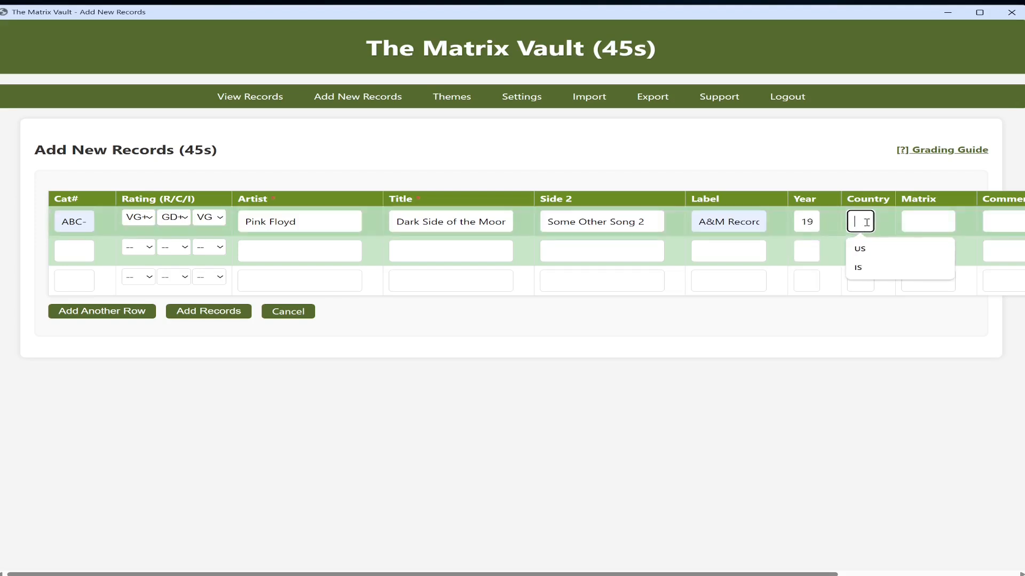
text(US)
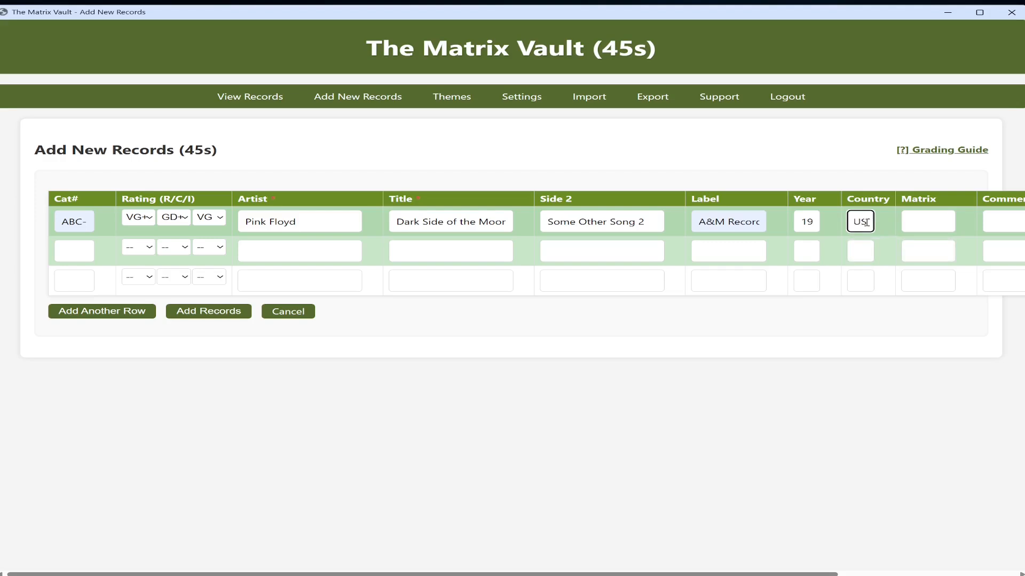
Enter "Tesing Matrix EDR-123 gg" as the first 45's matrix text
click(938, 219)
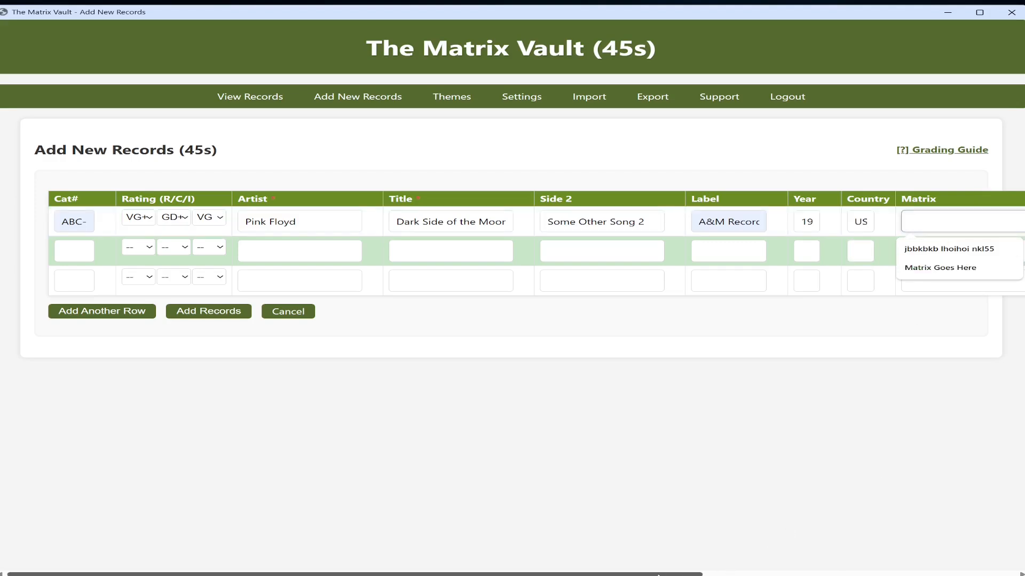
drag(696, 575, 904, 565)
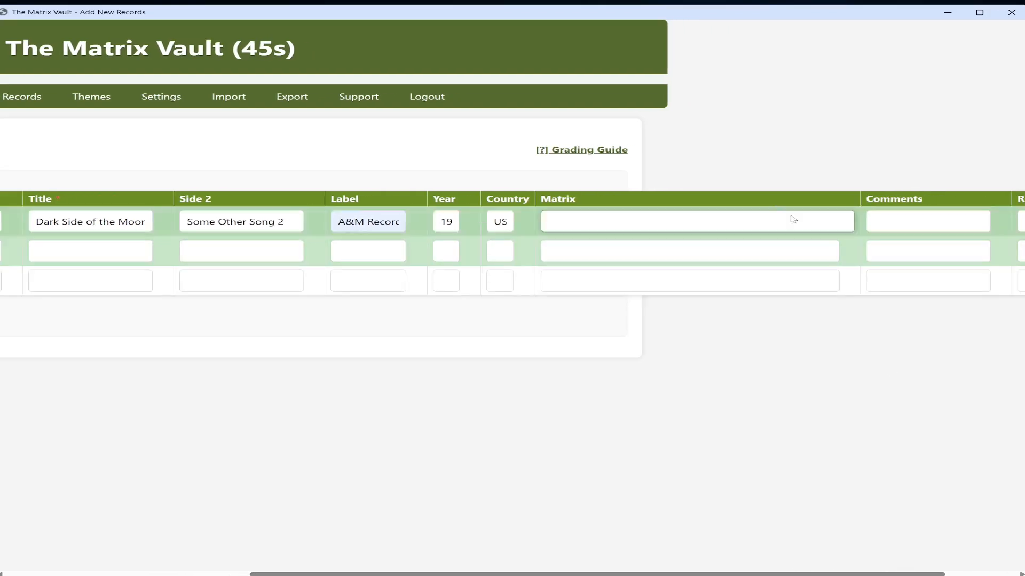
click(721, 220)
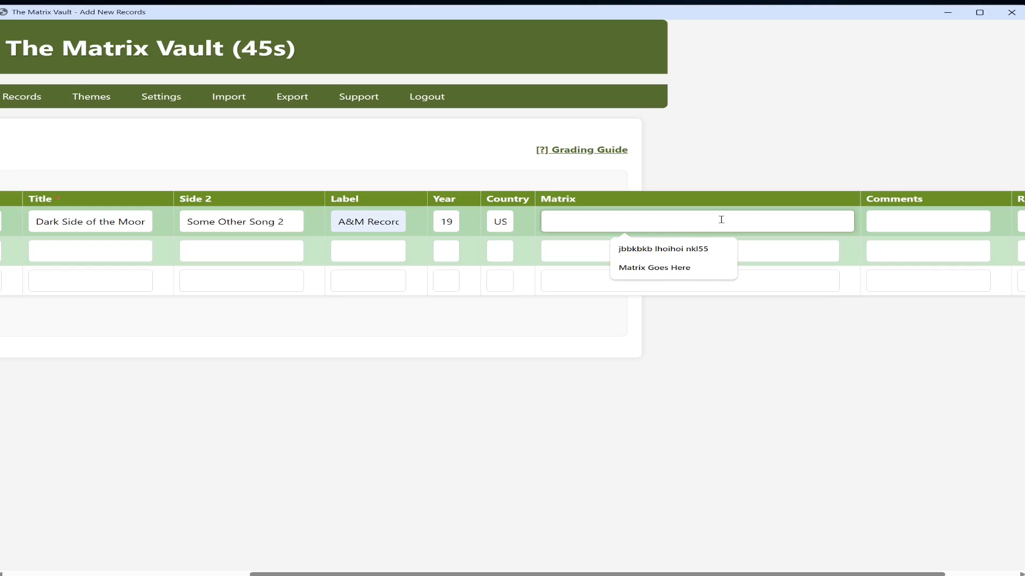
text(Tesing M)
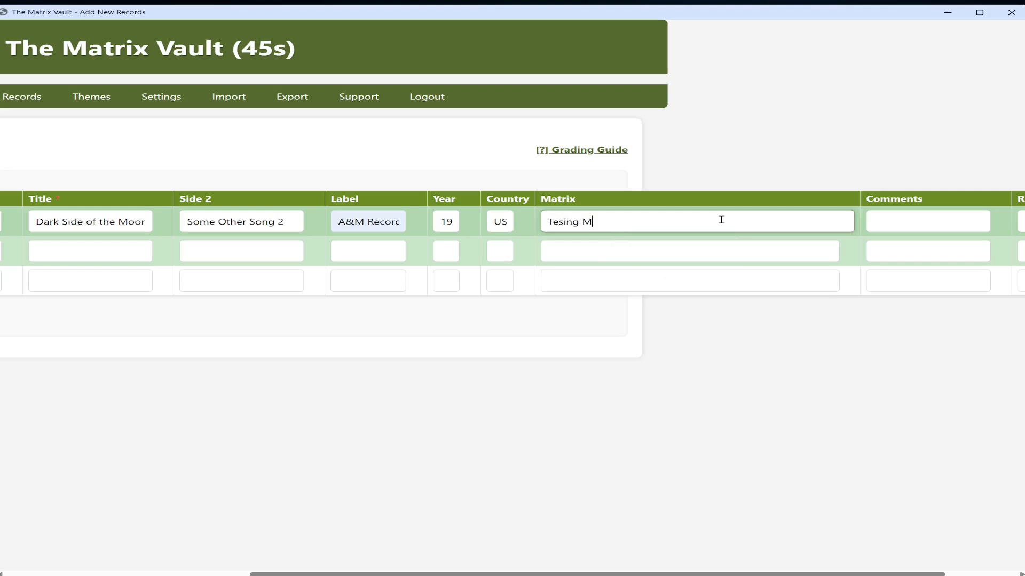
text(atrix E)
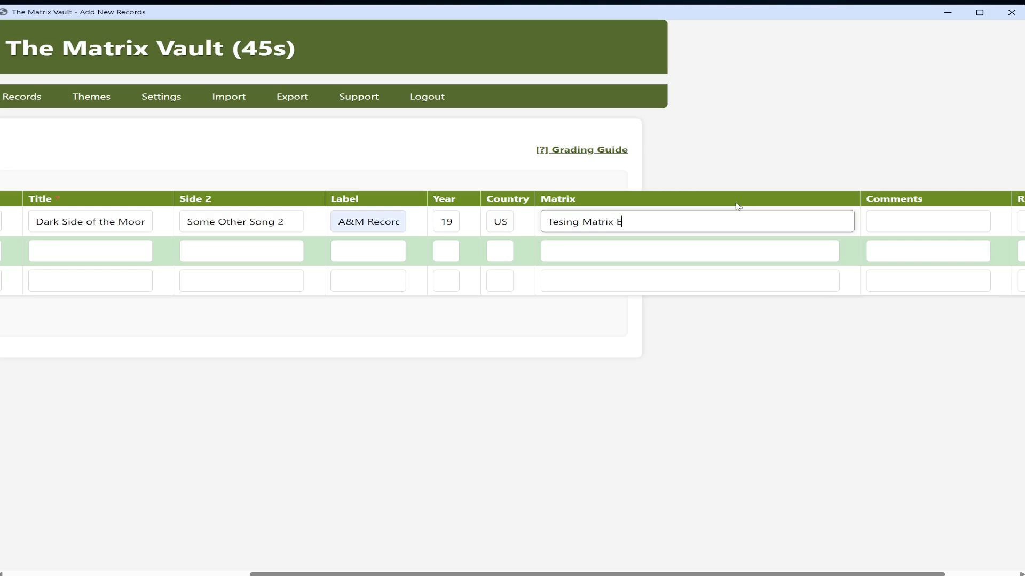
text(DR-123)
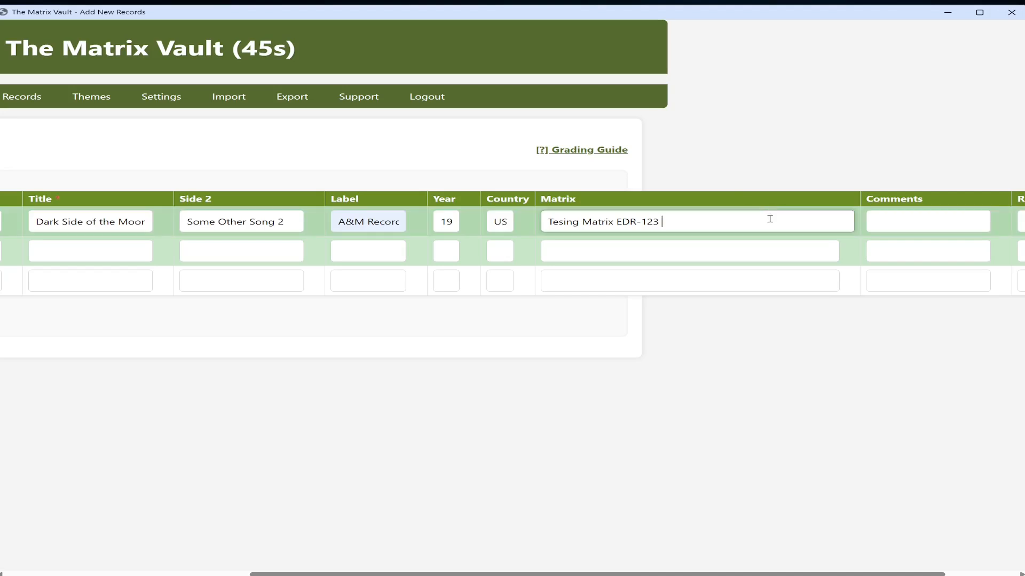
text( gg)
Enter the comment "Not original cover" for the first 45 and check its RCT and Date Added fields
click(906, 222)
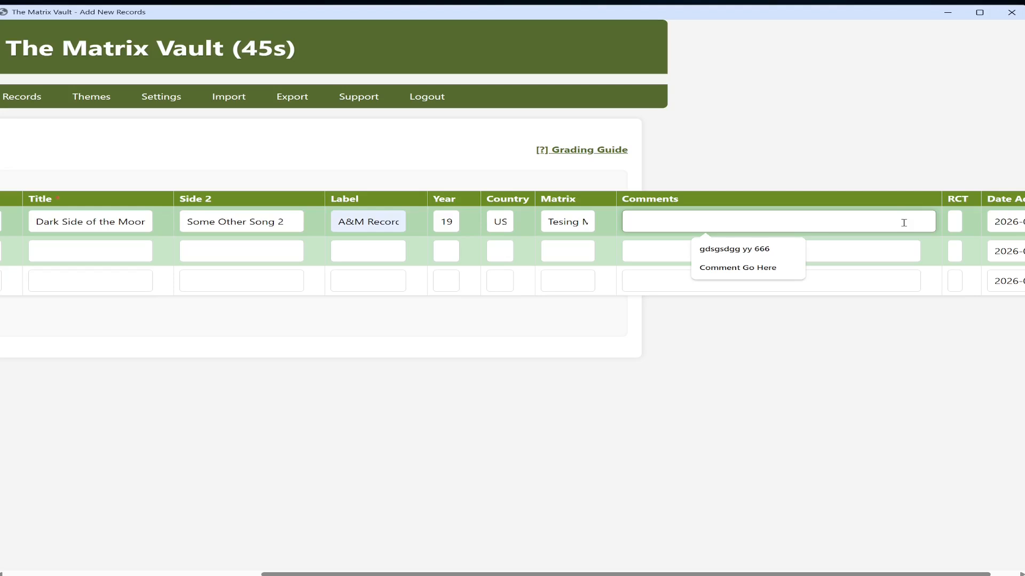
text(Not o)
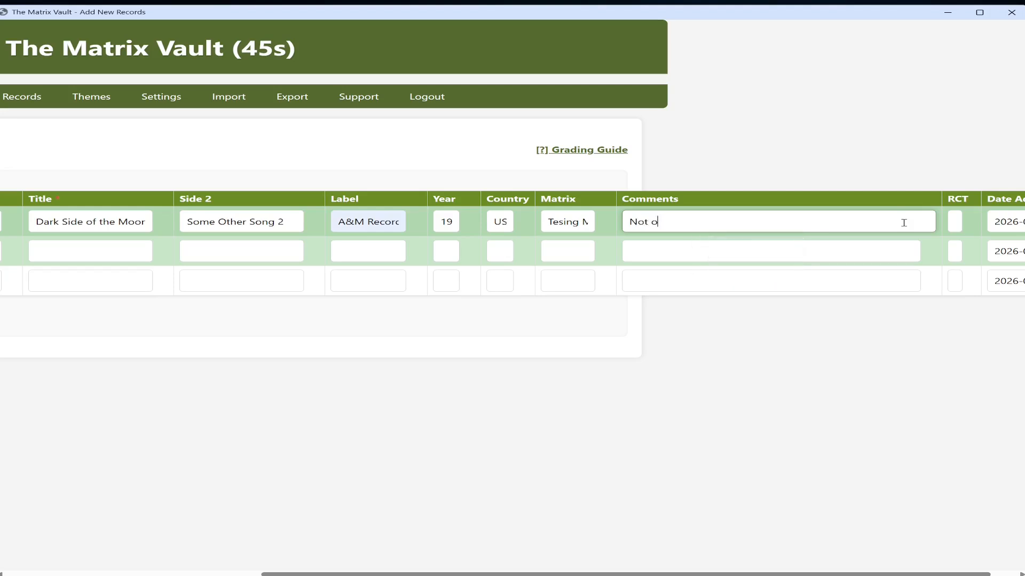
text(riginal cover)
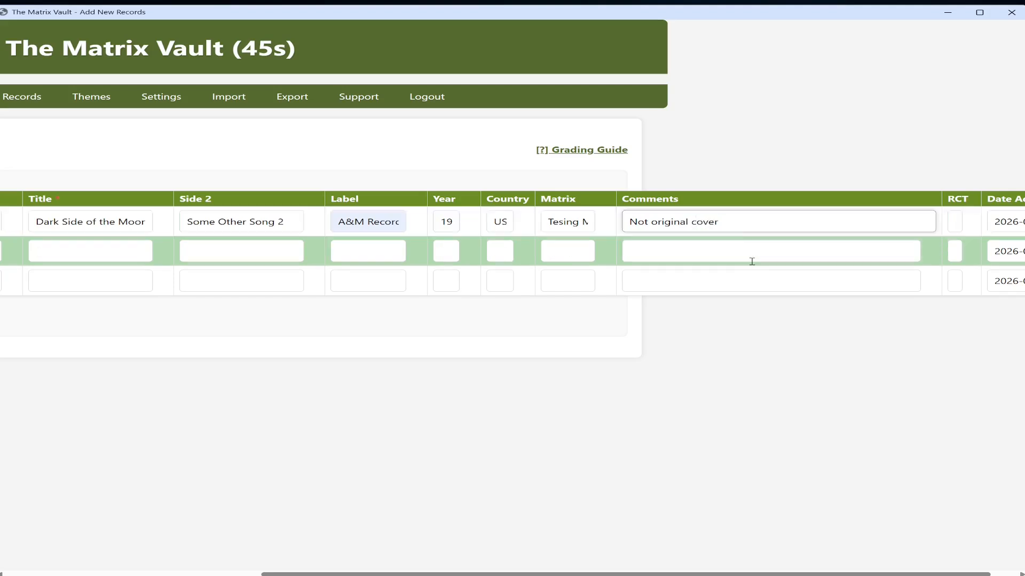
click(958, 223)
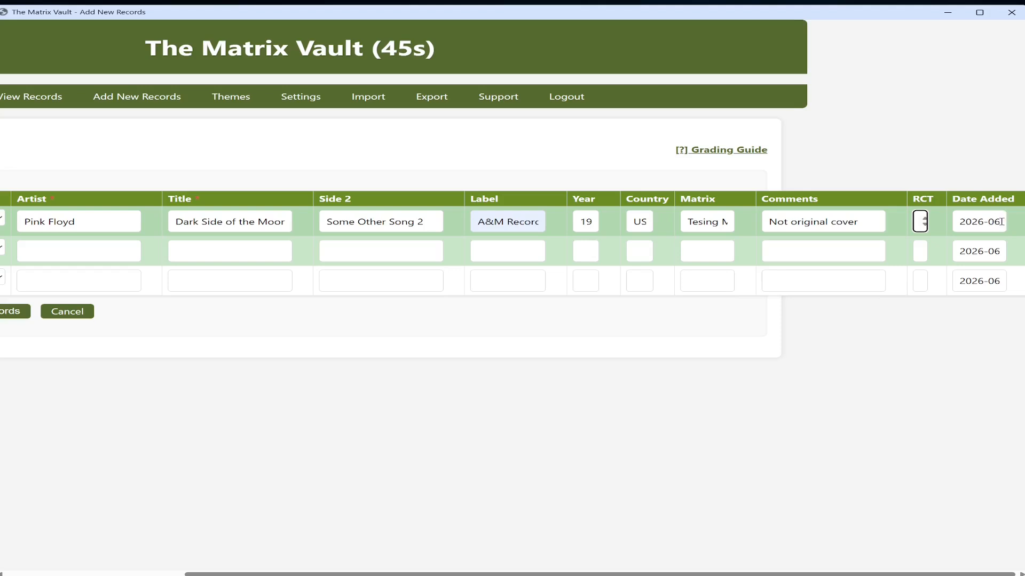
click(981, 222)
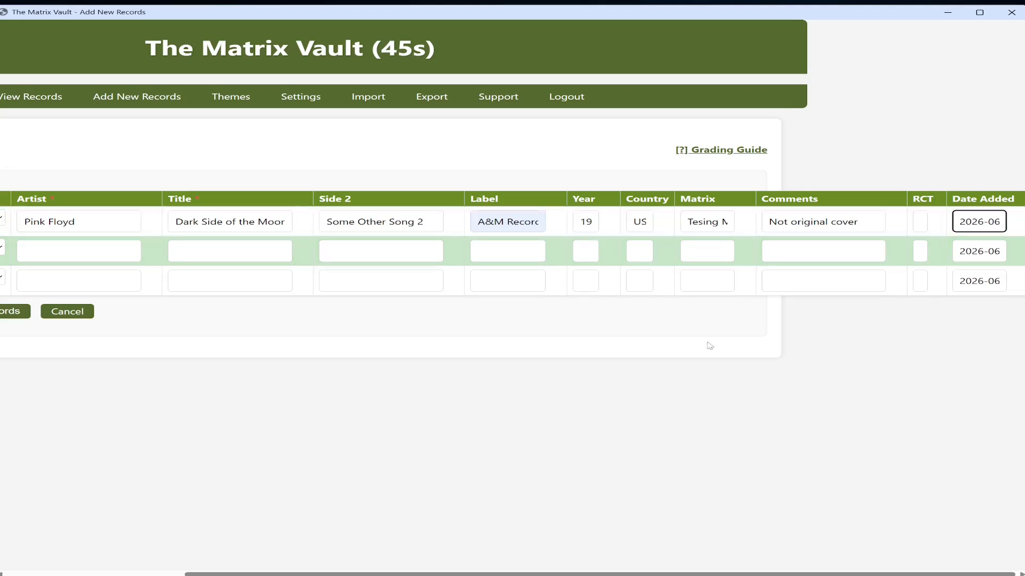
Add two more blank rows to the entry form for new 45s
drag(471, 575, 288, 575)
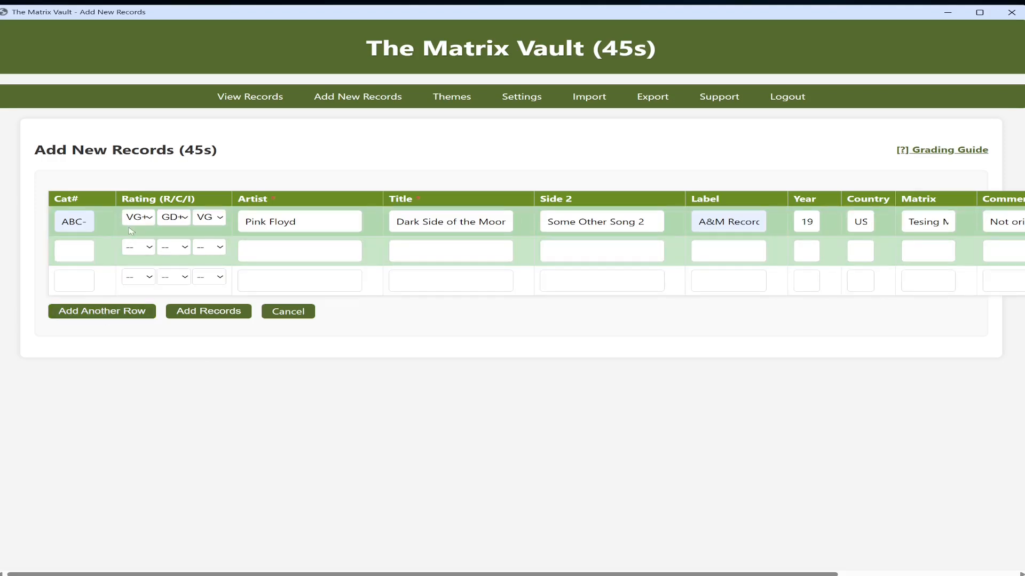
click(109, 311)
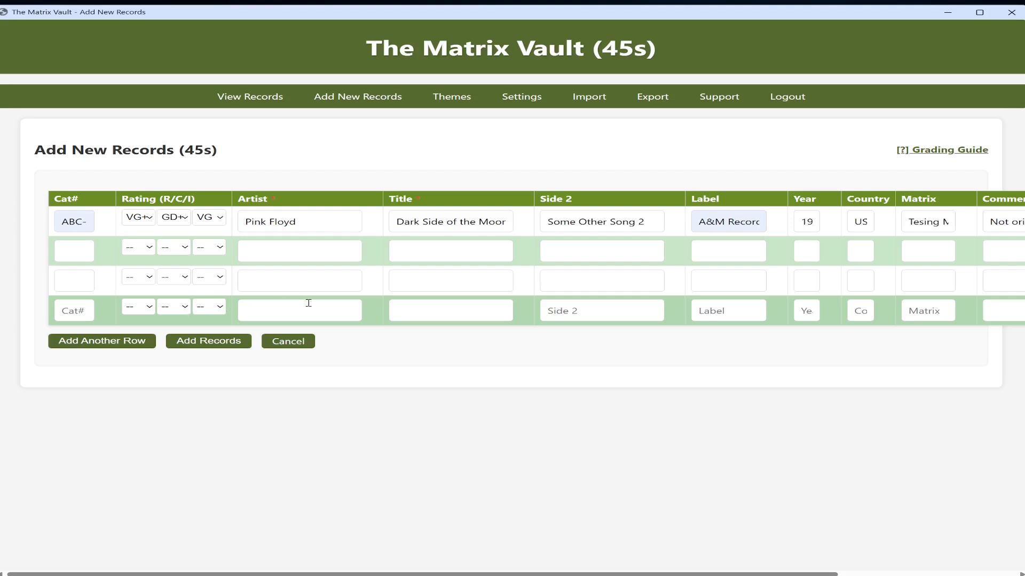
click(92, 346)
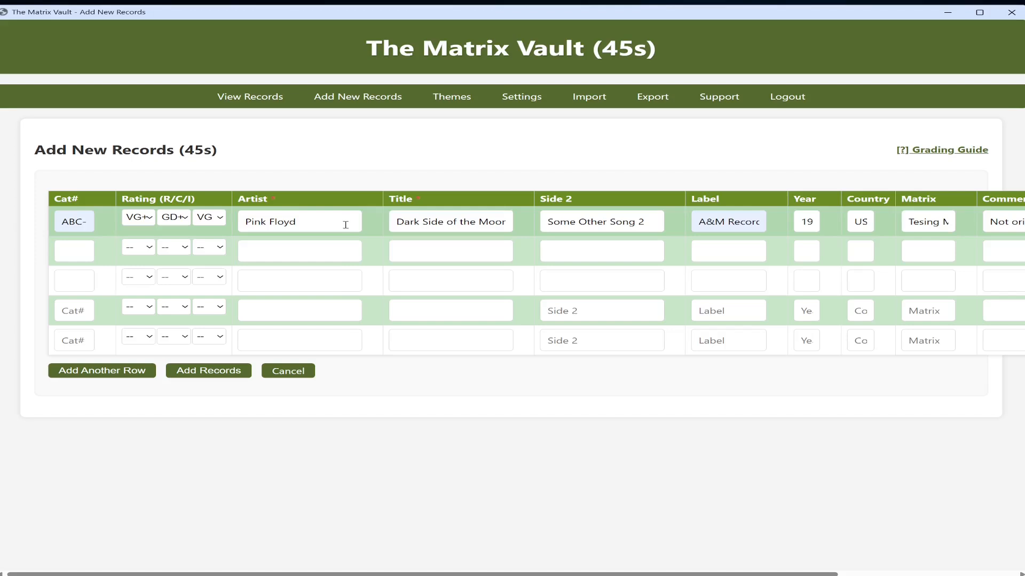
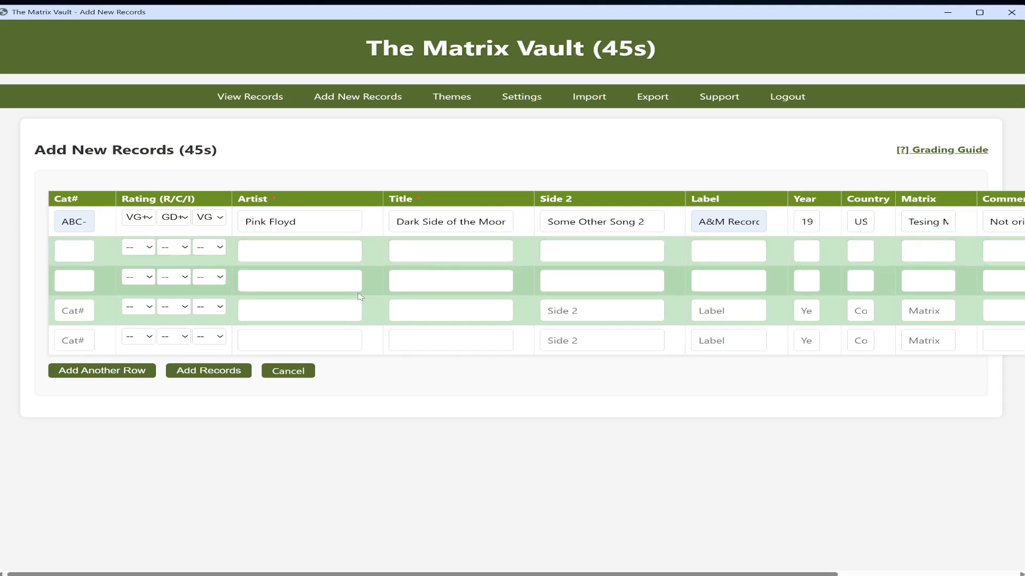
Submit the filled-in Pink Floyd 45 and view it in the 45s collection
click(218, 374)
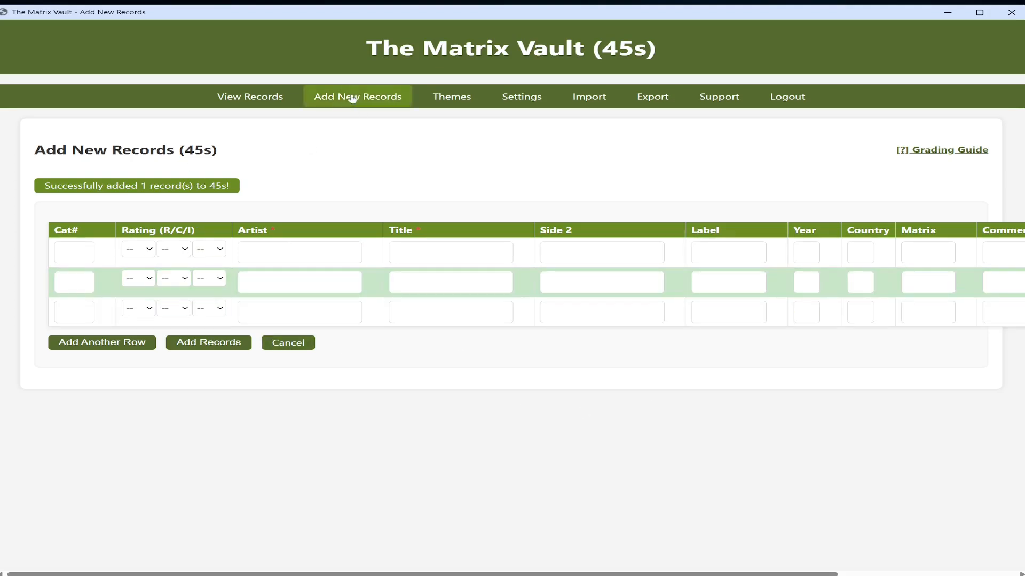
click(254, 98)
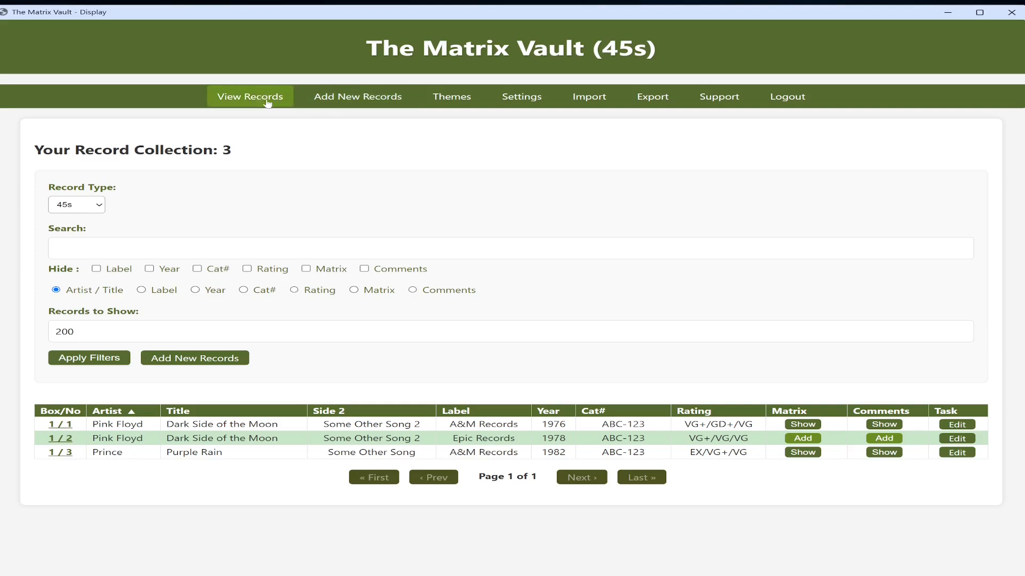
Start another new 45 entry with the catalogue number HHrt23 in the first row
click(340, 100)
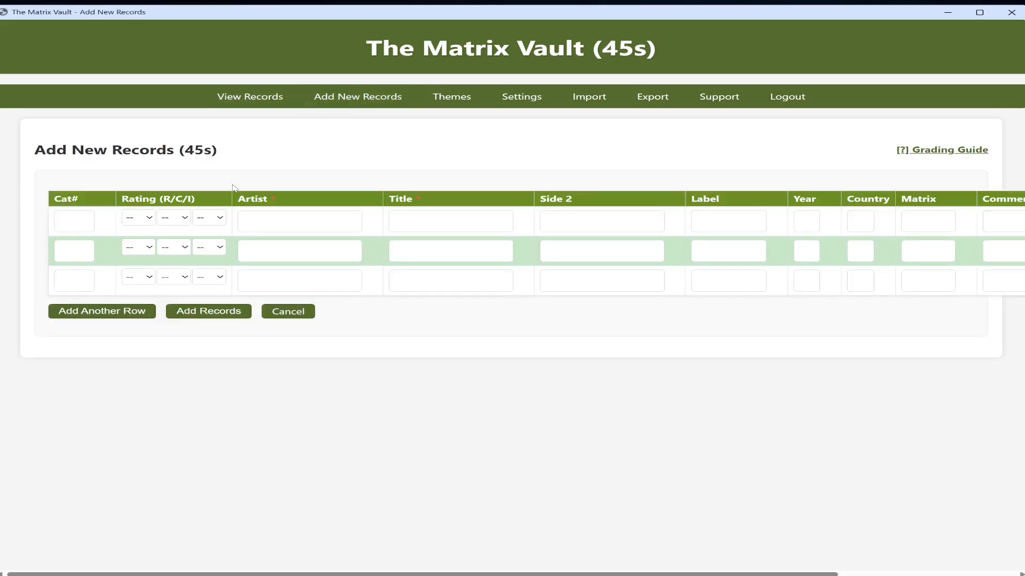
click(72, 225)
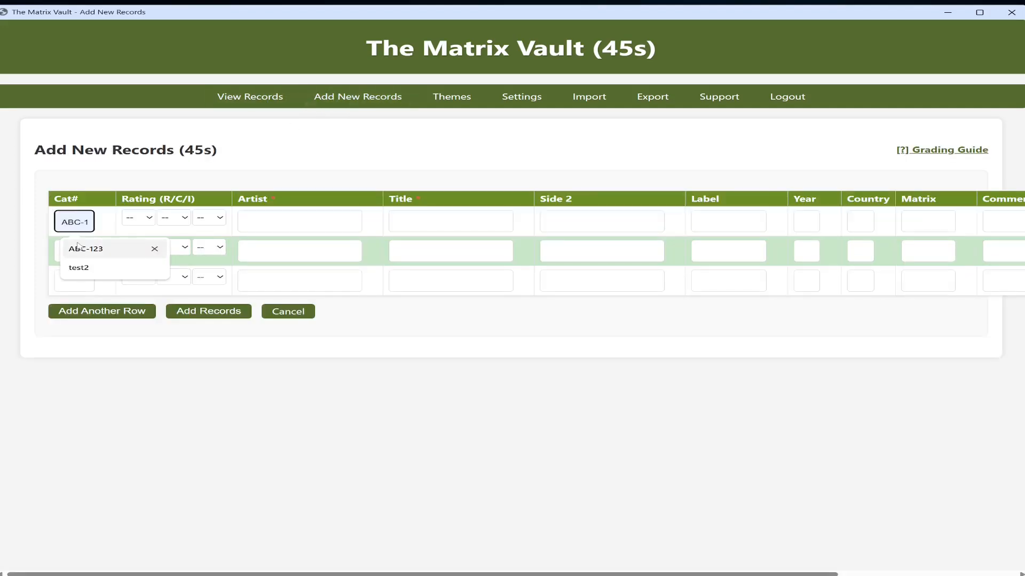
text(H)
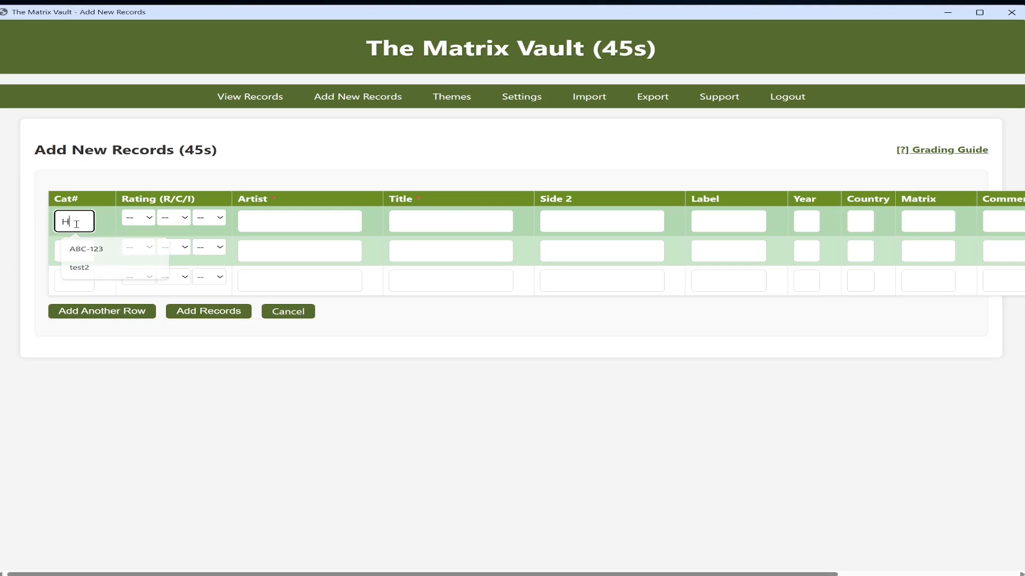
text(Hrt23)
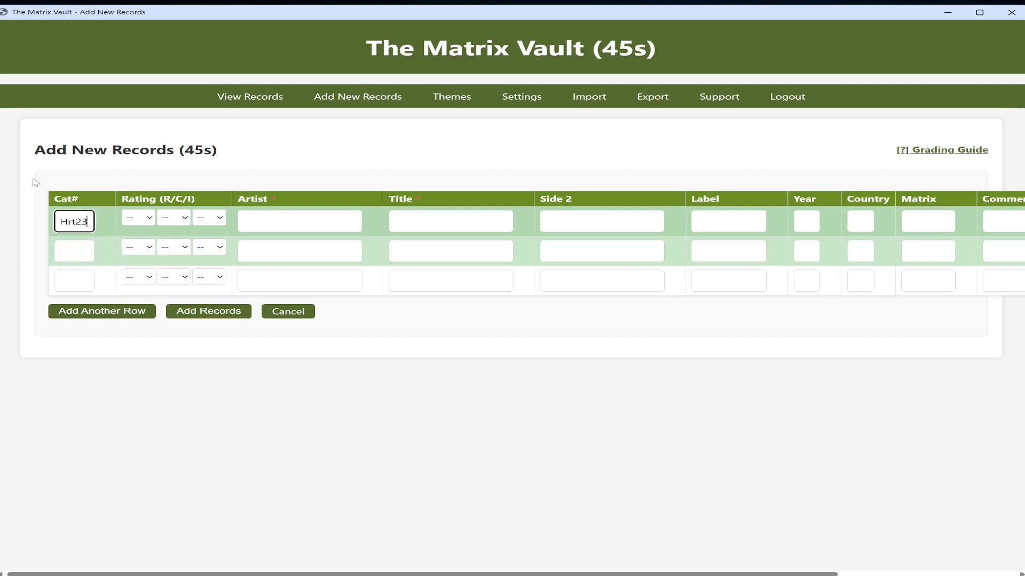
Rate the new 45's record, cover and insert all as MI
click(151, 221)
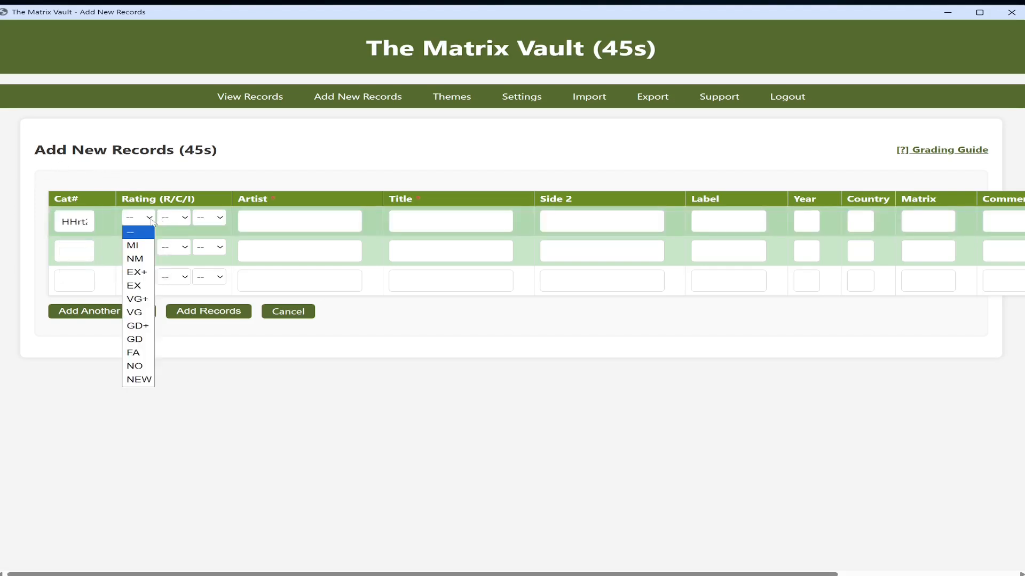
click(138, 246)
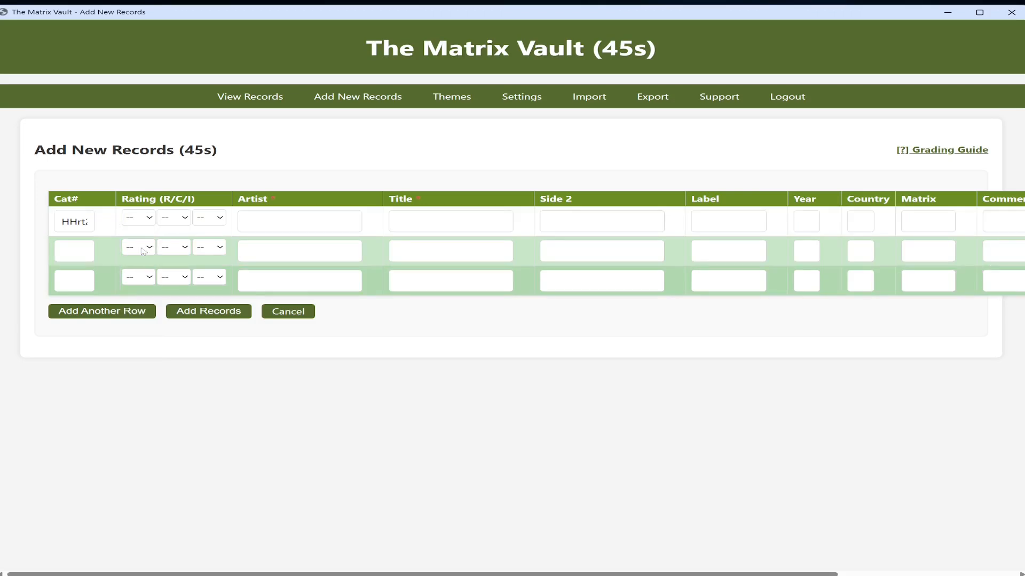
click(190, 217)
click(168, 245)
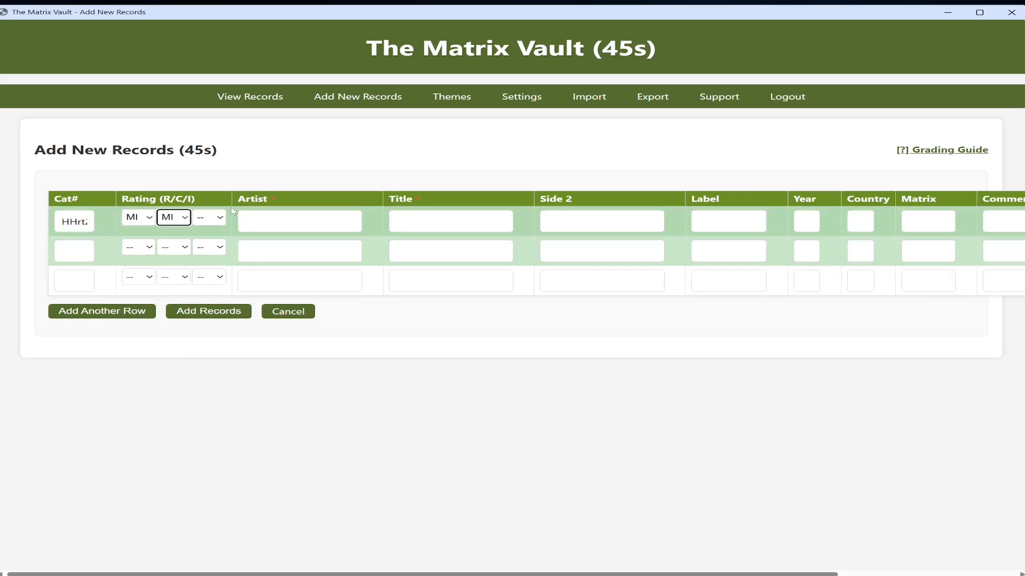
click(214, 218)
click(210, 245)
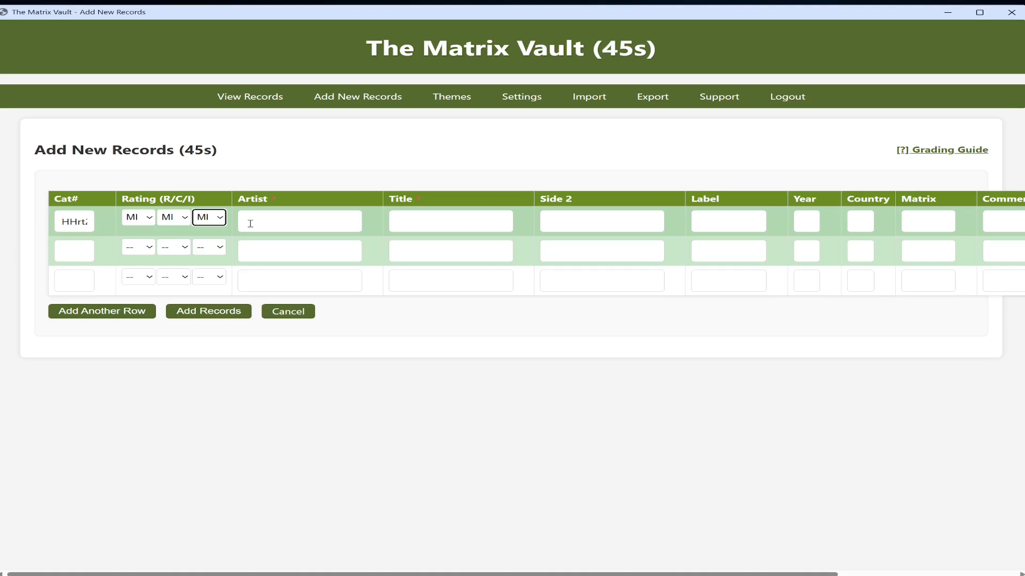
Enter "Record 3" as the new 45's artist, "Title 3" as its title and "Side B Title 3" as its second side
click(250, 223)
text(Record 3)
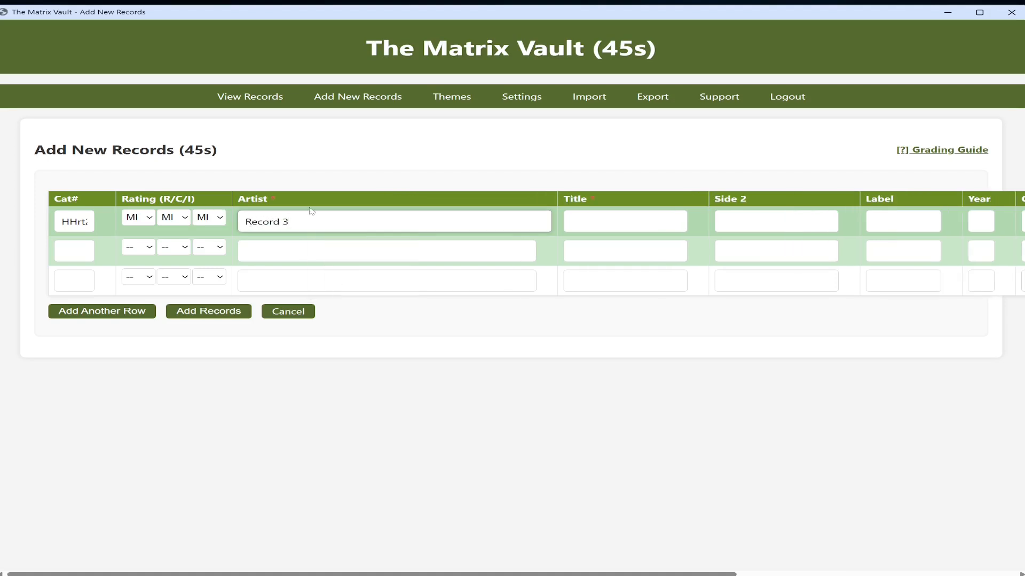
click(616, 220)
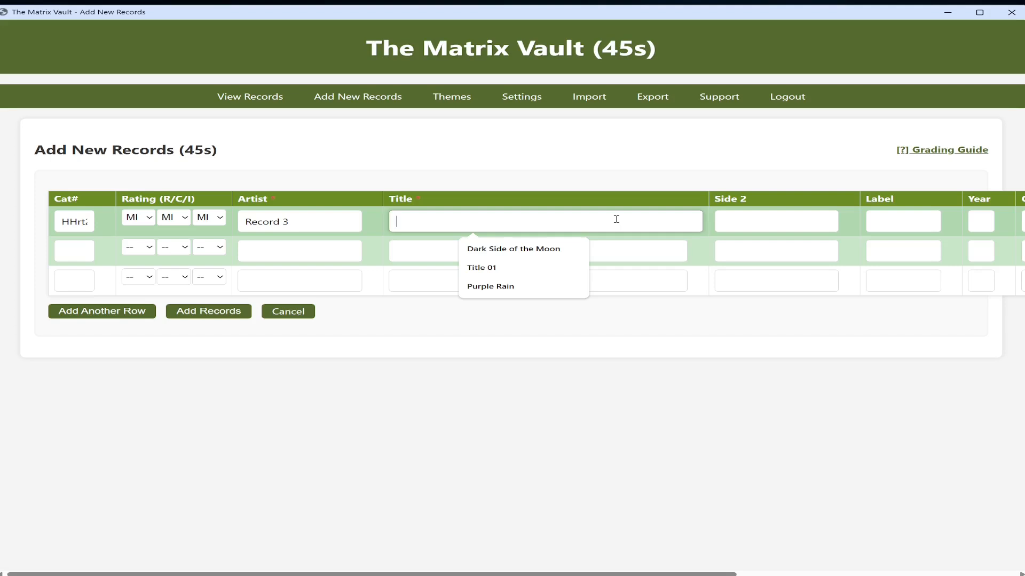
text(Title 3)
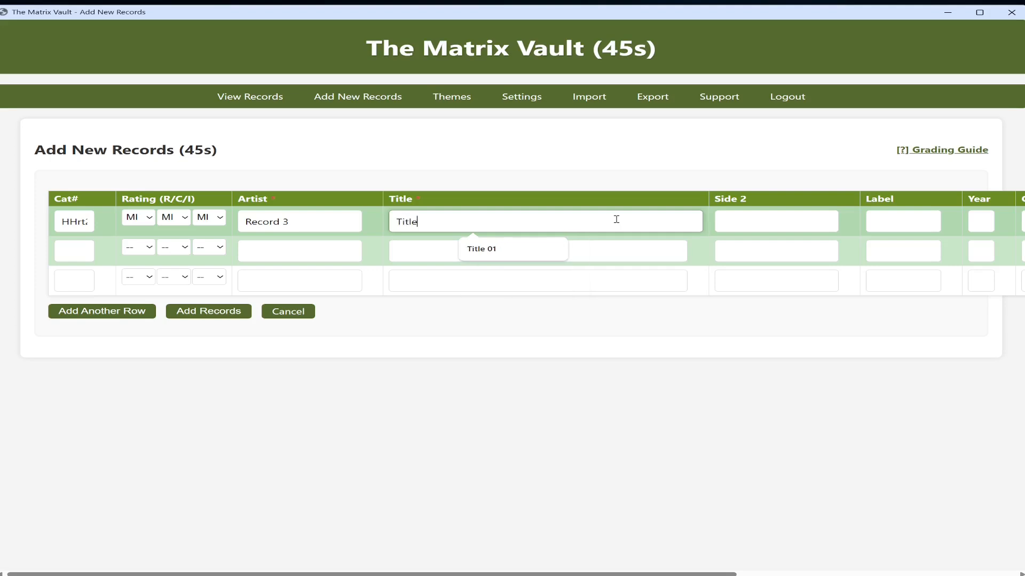
click(762, 222)
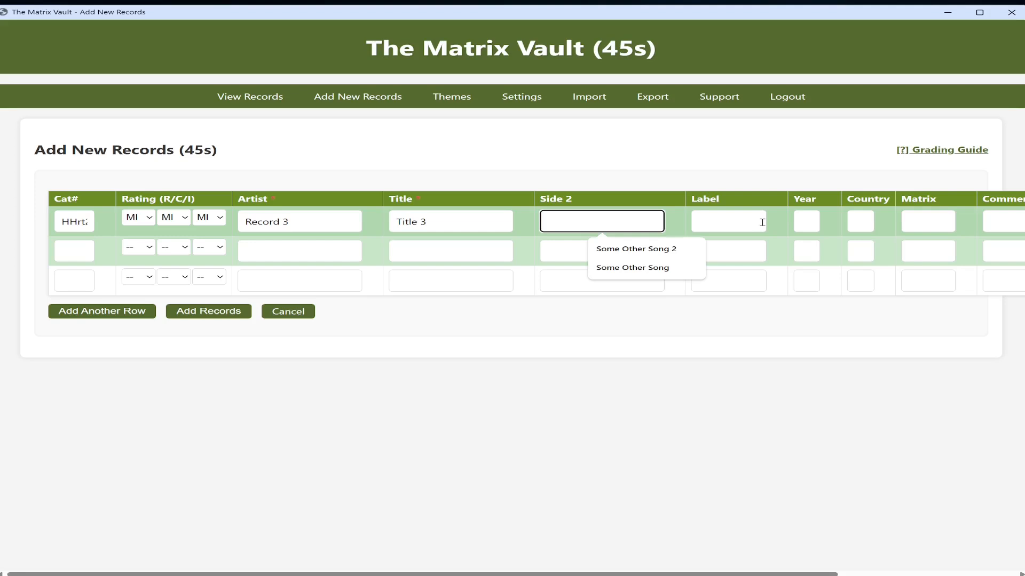
text(Side B Title 3)
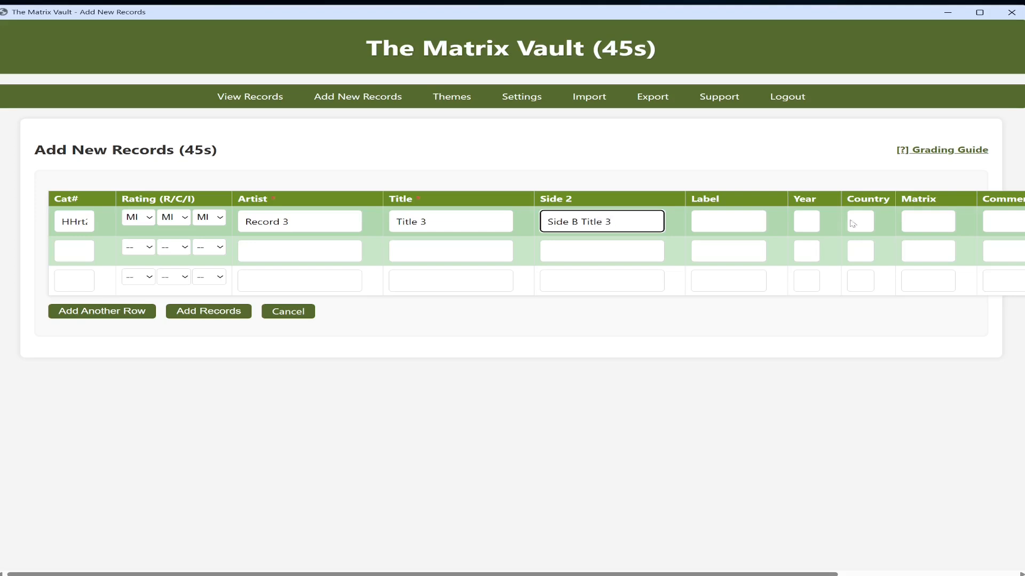
Set the new 45's label to Epic Records, year to 1976 and country to US, and submit the record
click(712, 222)
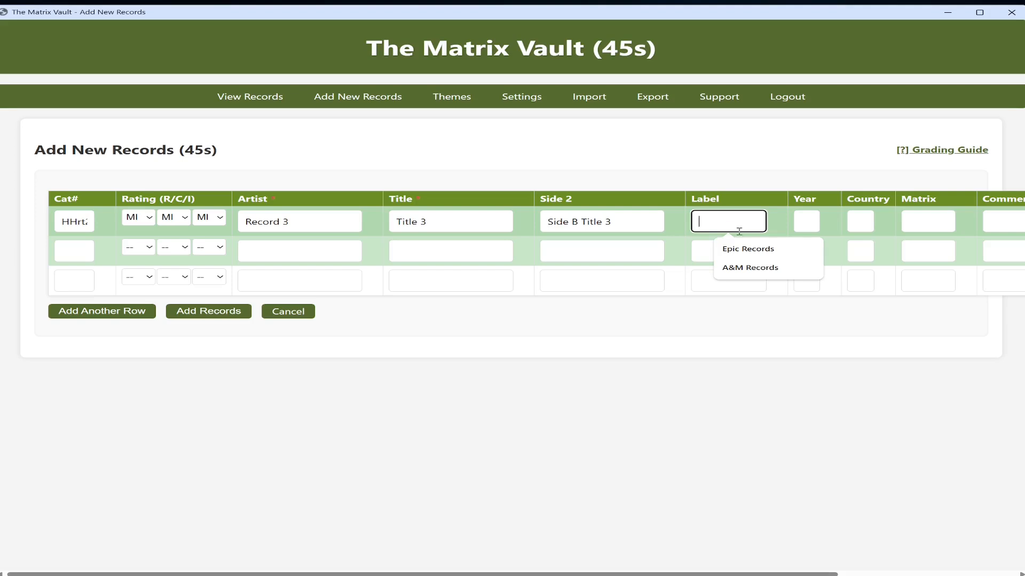
click(755, 250)
click(810, 226)
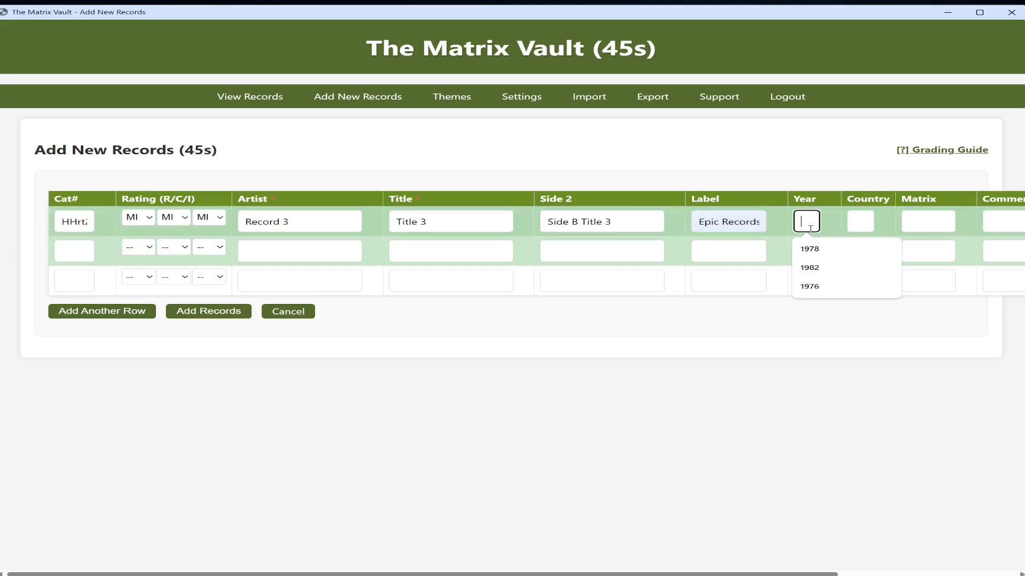
click(810, 286)
click(854, 225)
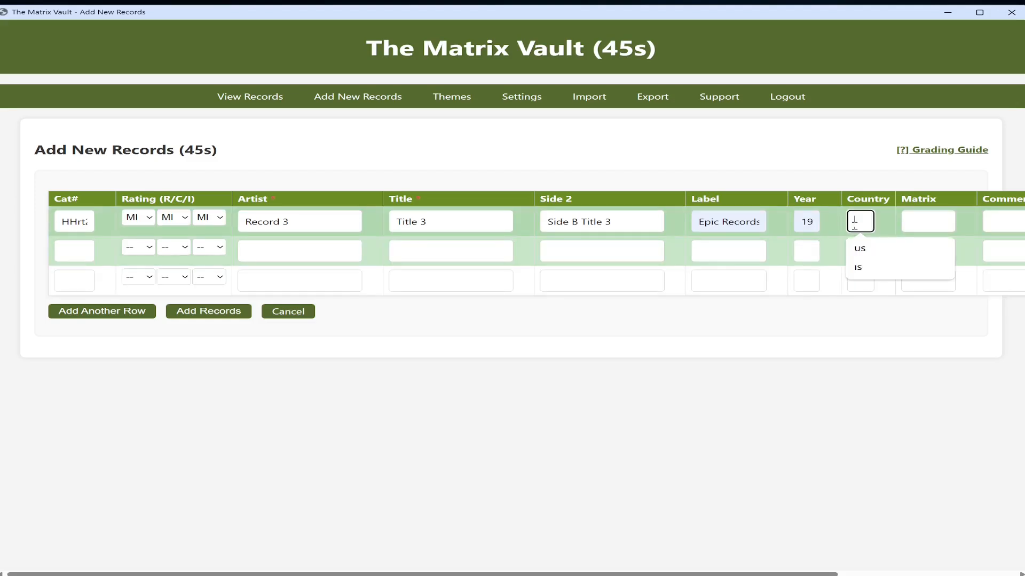
click(861, 247)
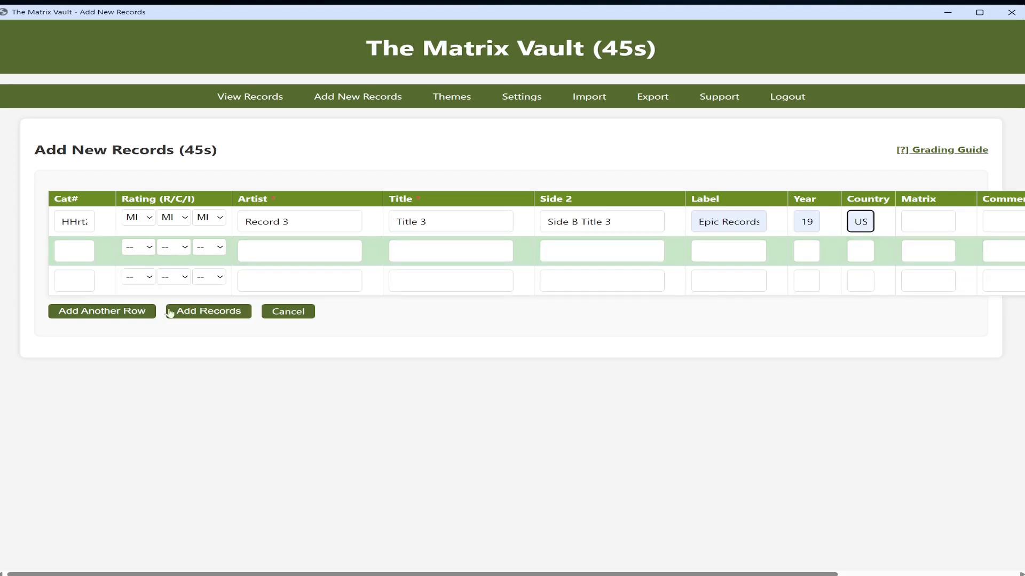
click(199, 315)
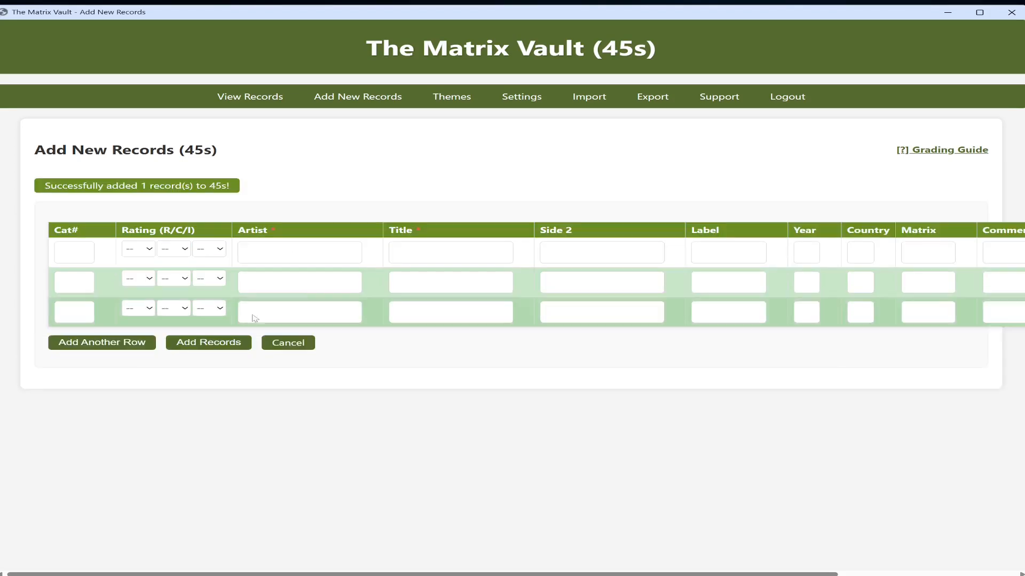
Add the matrix text "Matrix record 3" to Title 3 from the collection list and reopen it to check the saved text
click(245, 96)
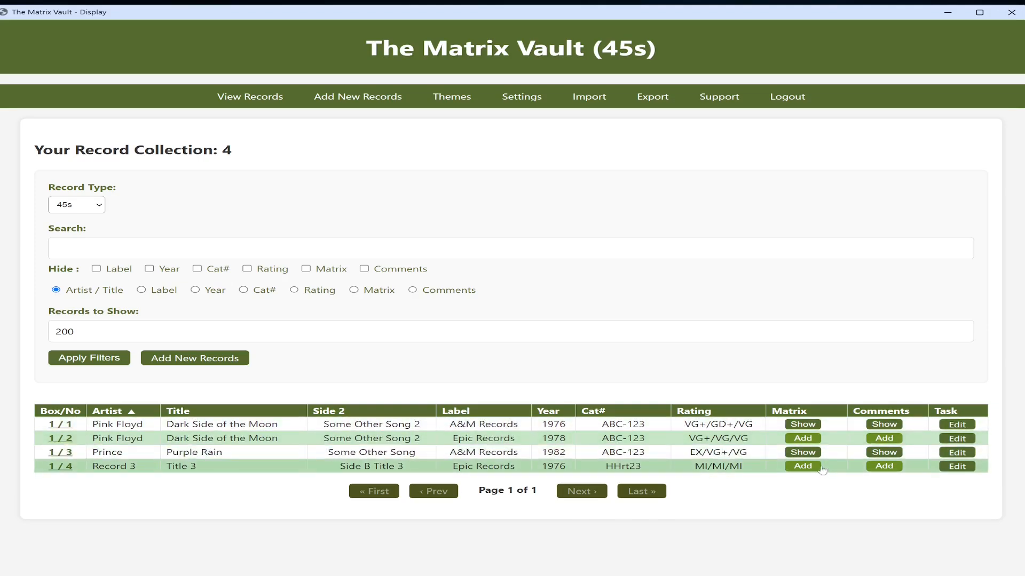
click(803, 466)
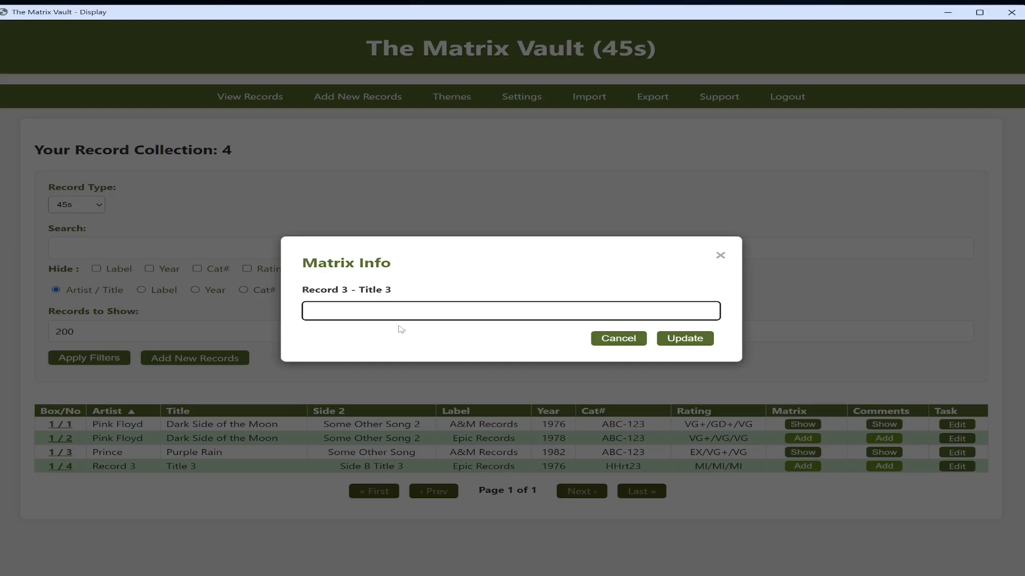
text(Matrix record 3)
click(682, 338)
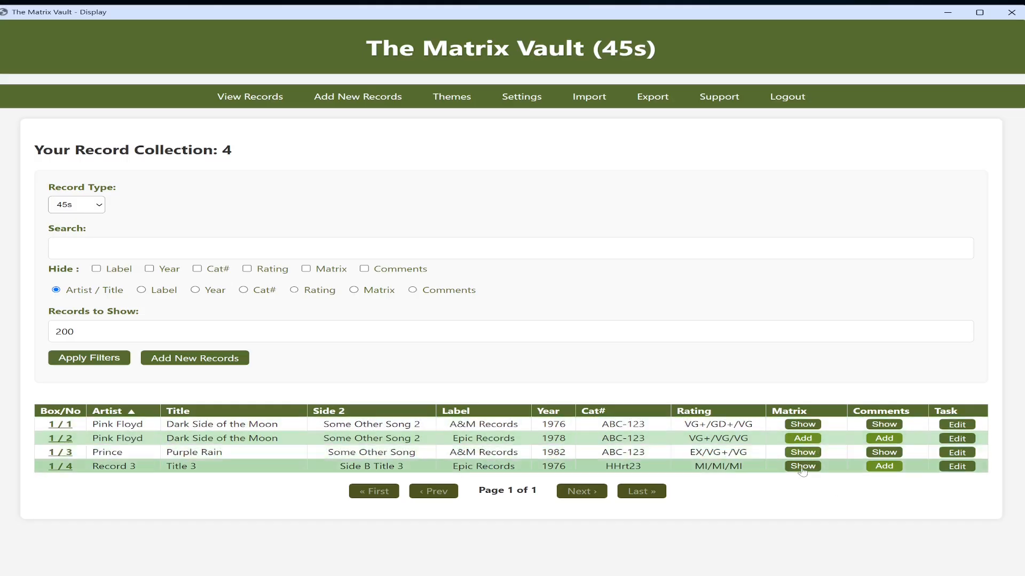
click(802, 466)
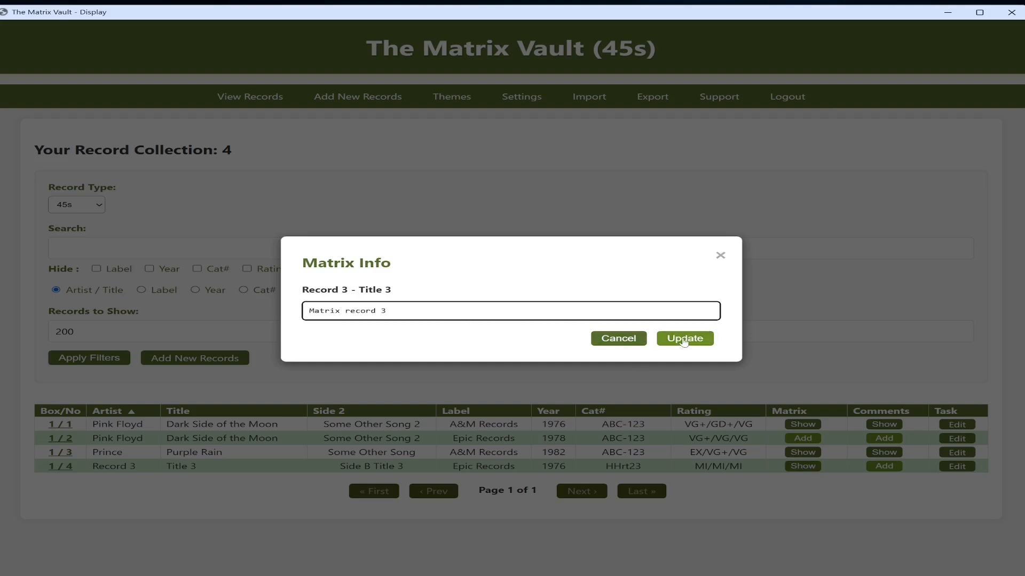
click(634, 342)
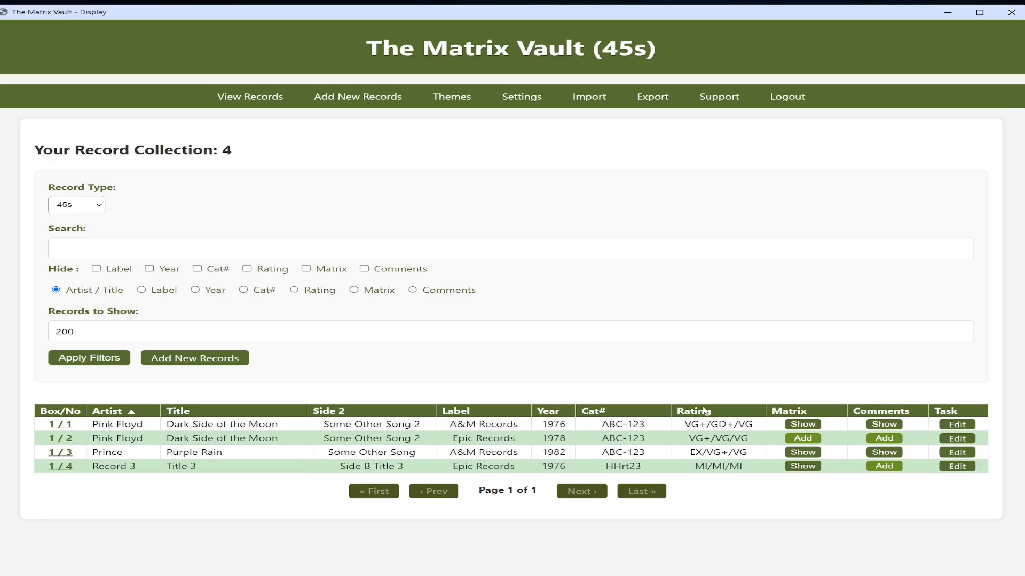
Add the comment "My comment" to Title 3 and reopen it to check the saved text
click(885, 467)
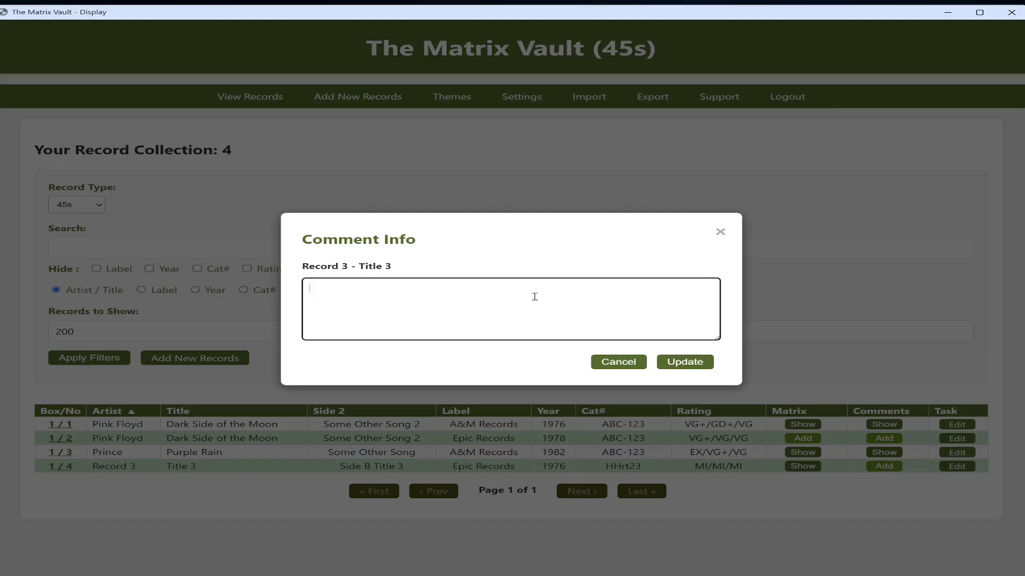
text(My comment)
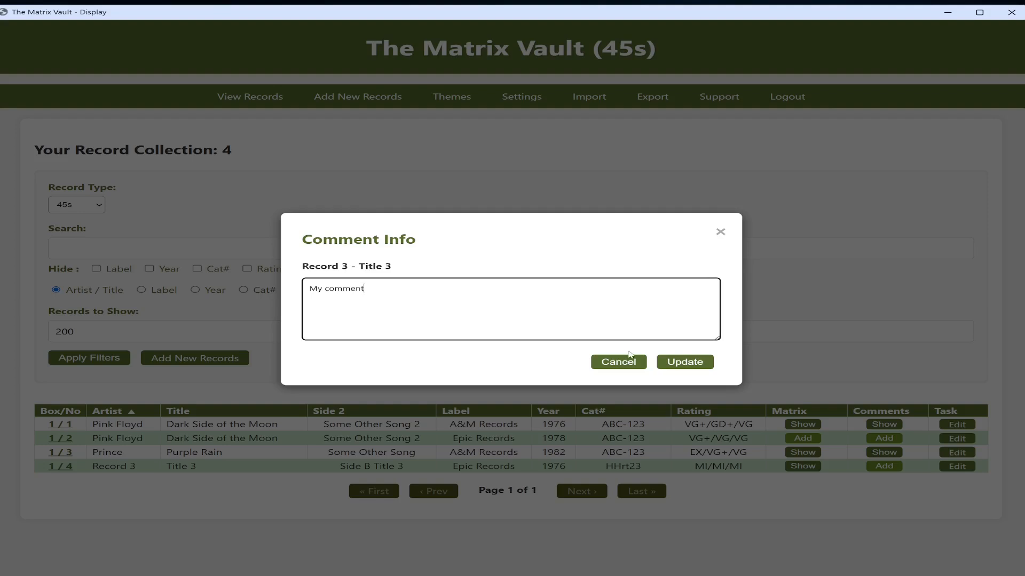
click(664, 361)
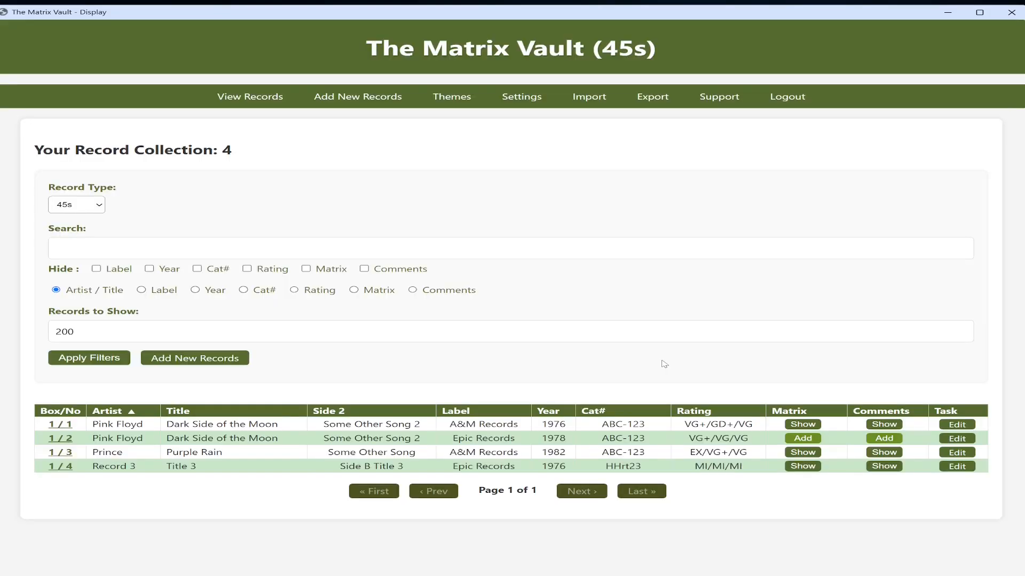
click(884, 467)
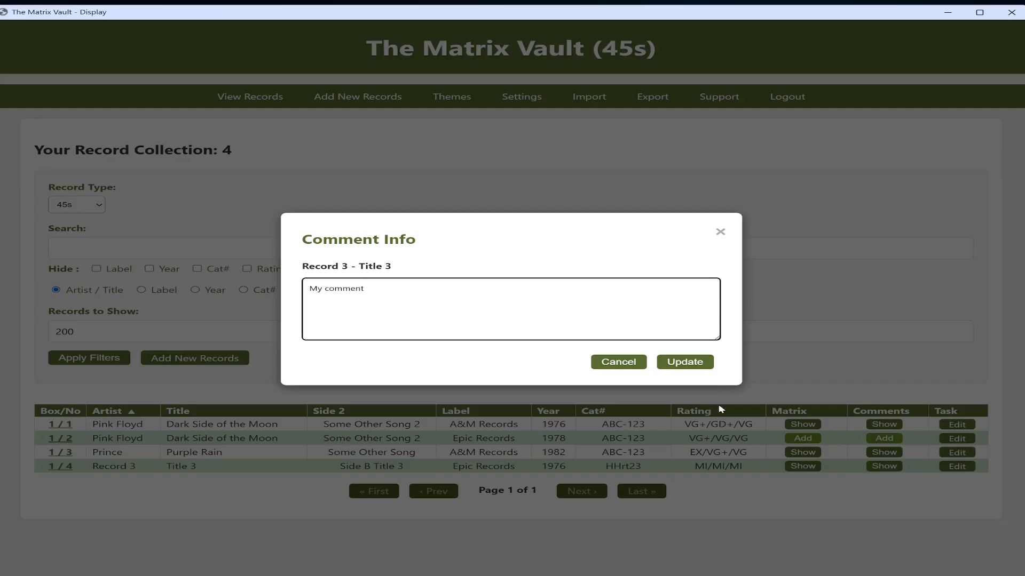
click(606, 362)
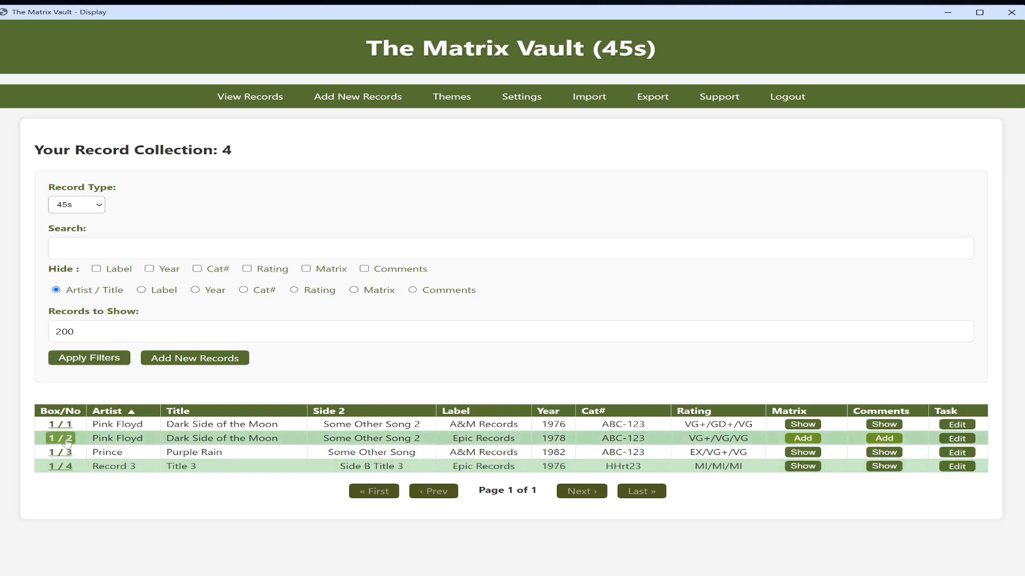
View the detail summary of Title 3, and open its full record for editing to review all fields
click(61, 466)
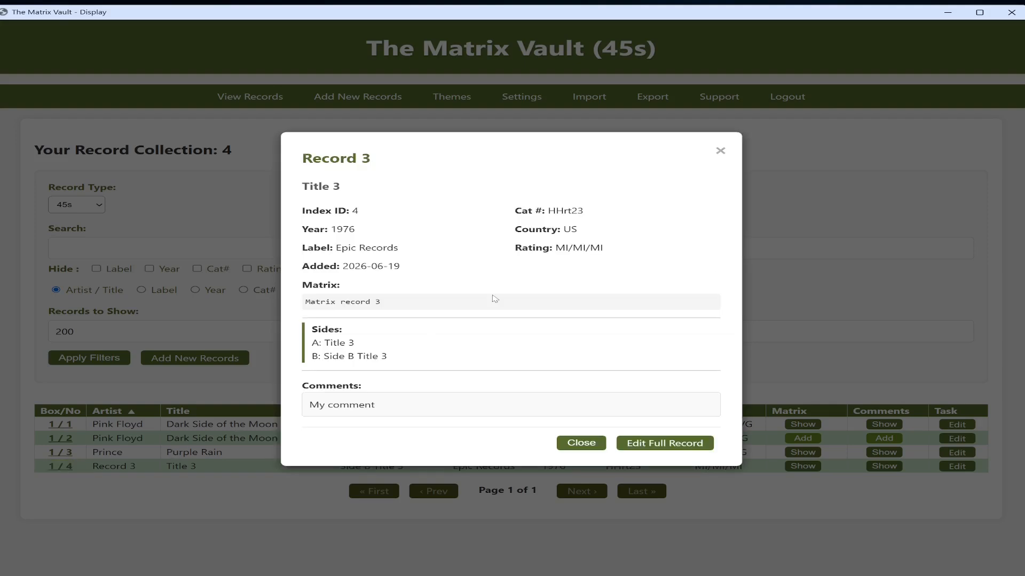
click(557, 446)
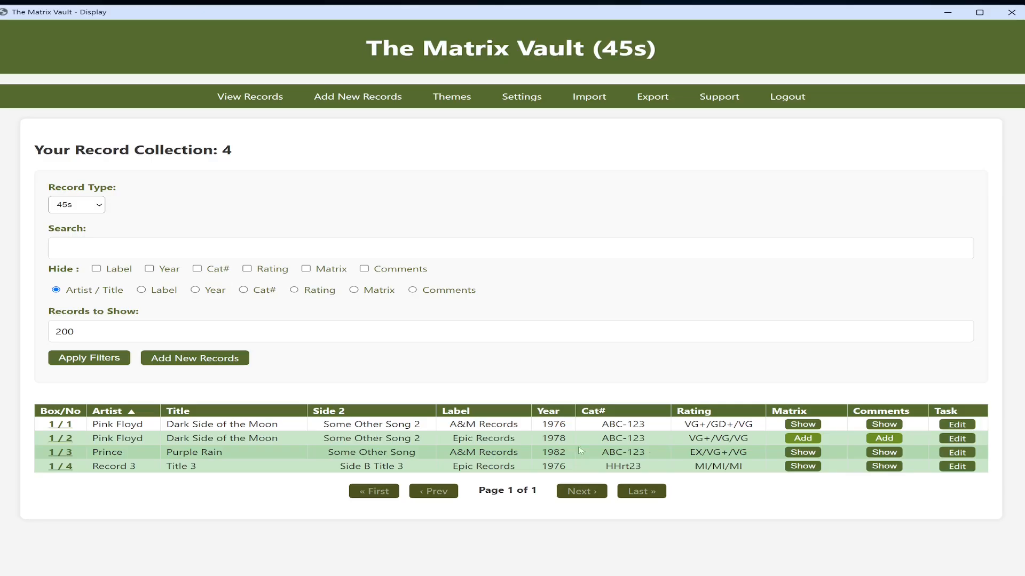
click(957, 467)
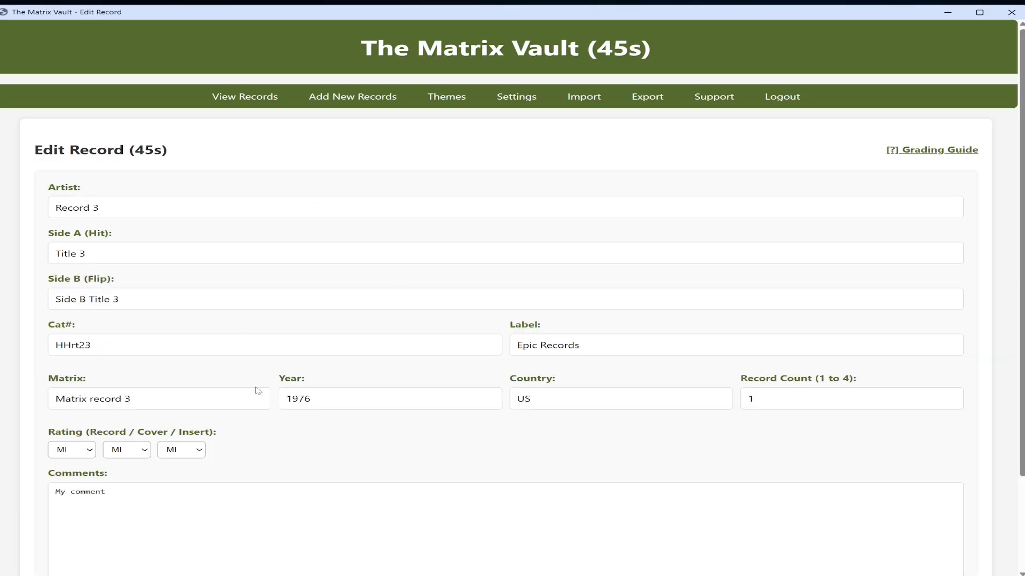
scroll(401, 453, down, 3)
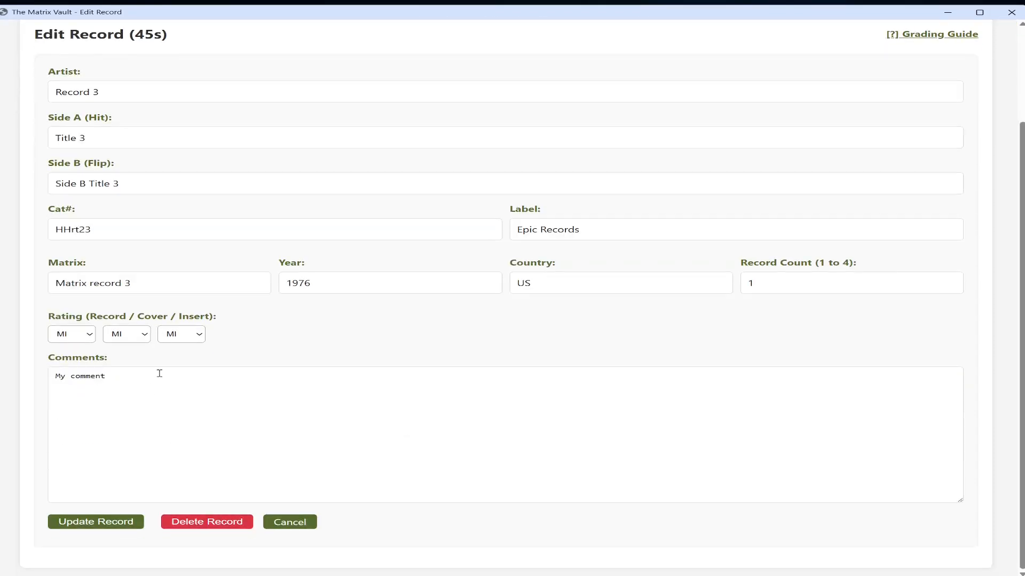
Extend the Title 3 comment to read "My comment goes here" and update the record
click(159, 374)
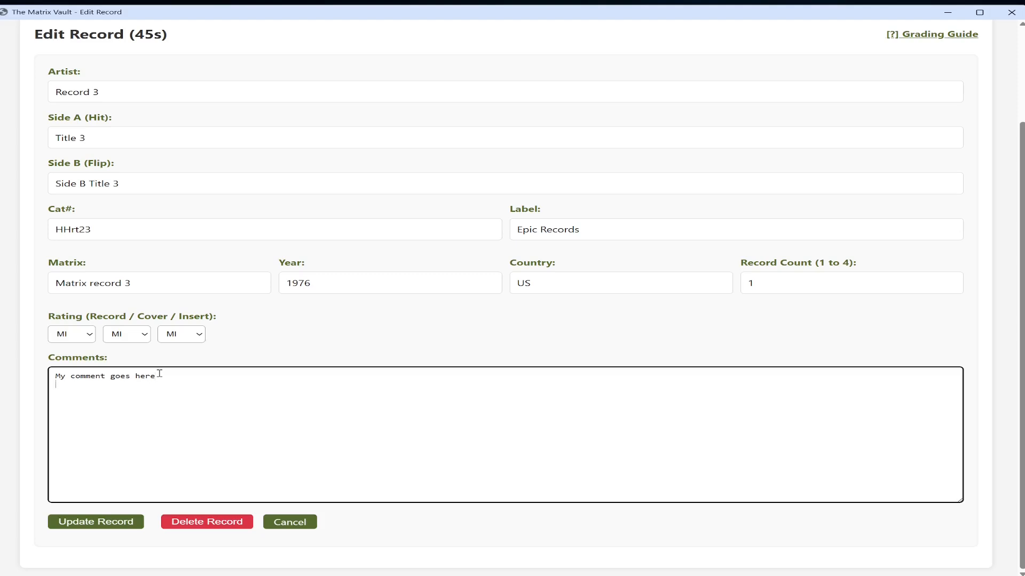
scroll(167, 385, up, 3)
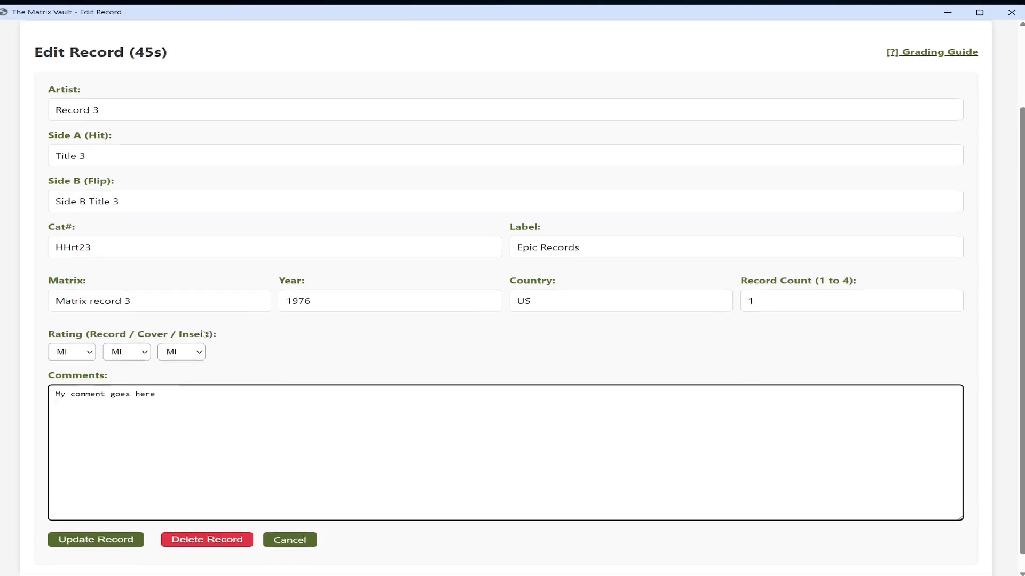
scroll(167, 384, down, 3)
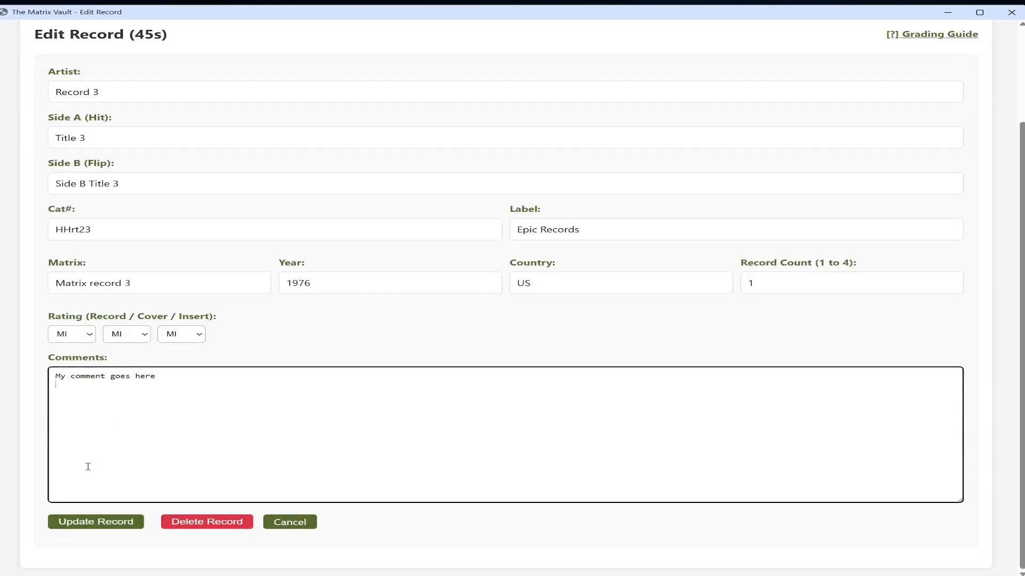
click(79, 528)
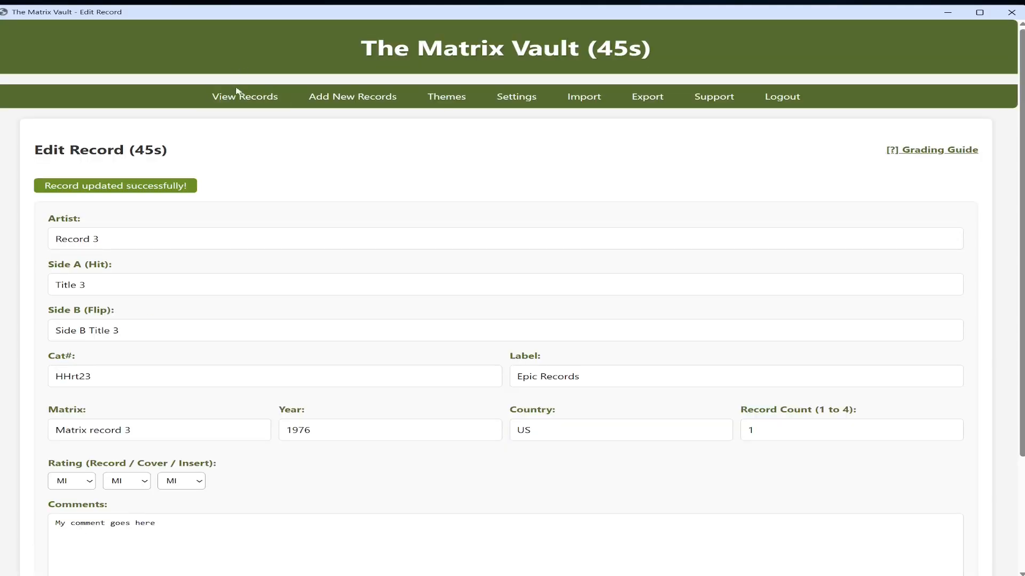
Return to the record collection and open the Title 3 comment twice to check the saved text, closing it each time
click(236, 97)
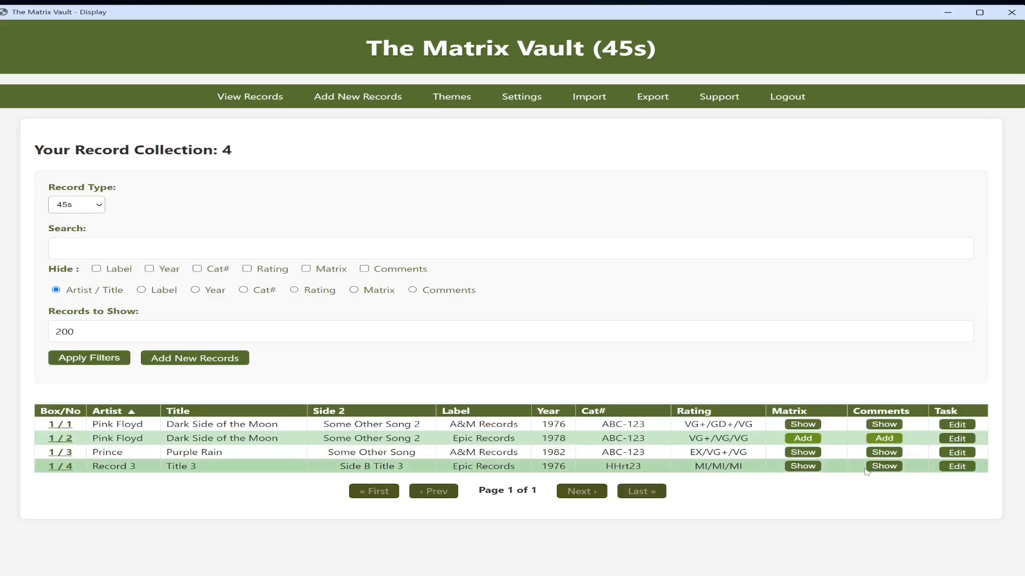
click(884, 467)
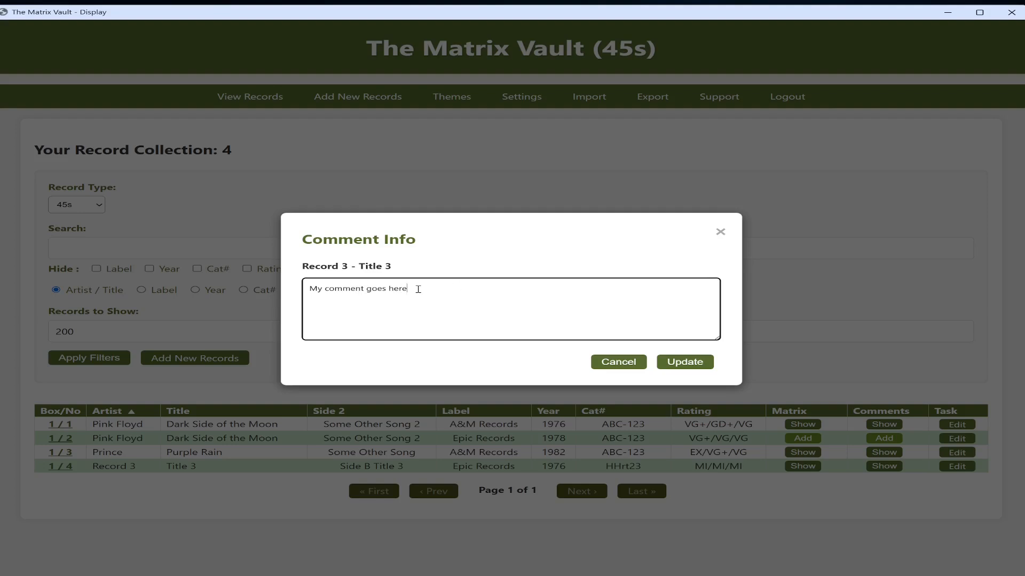
click(684, 363)
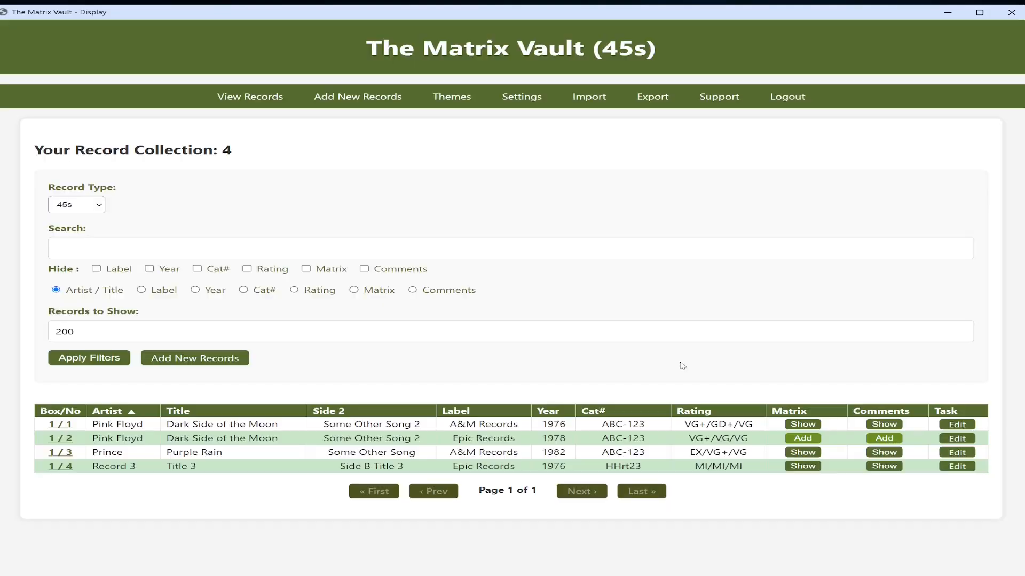
click(884, 467)
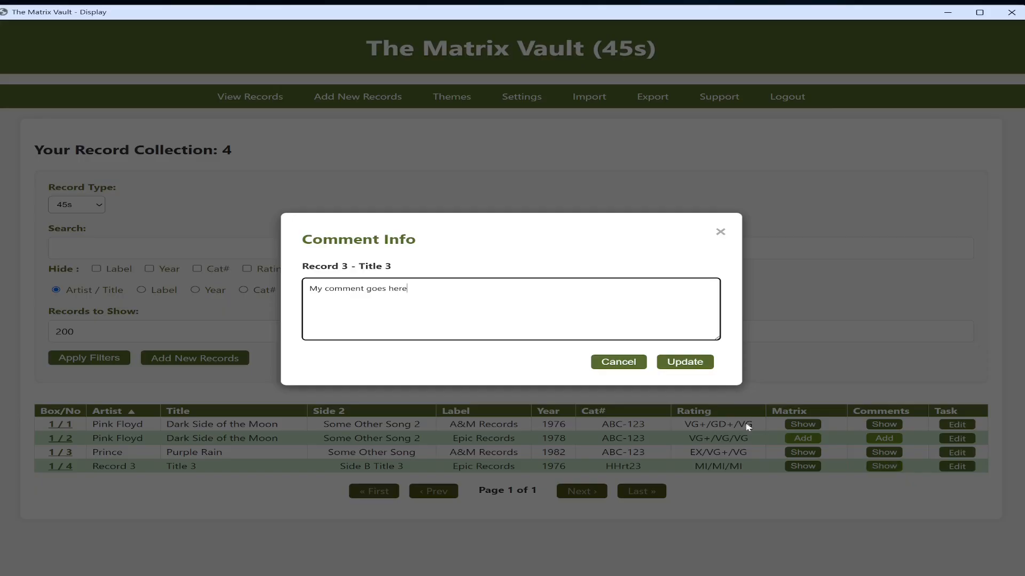
click(685, 362)
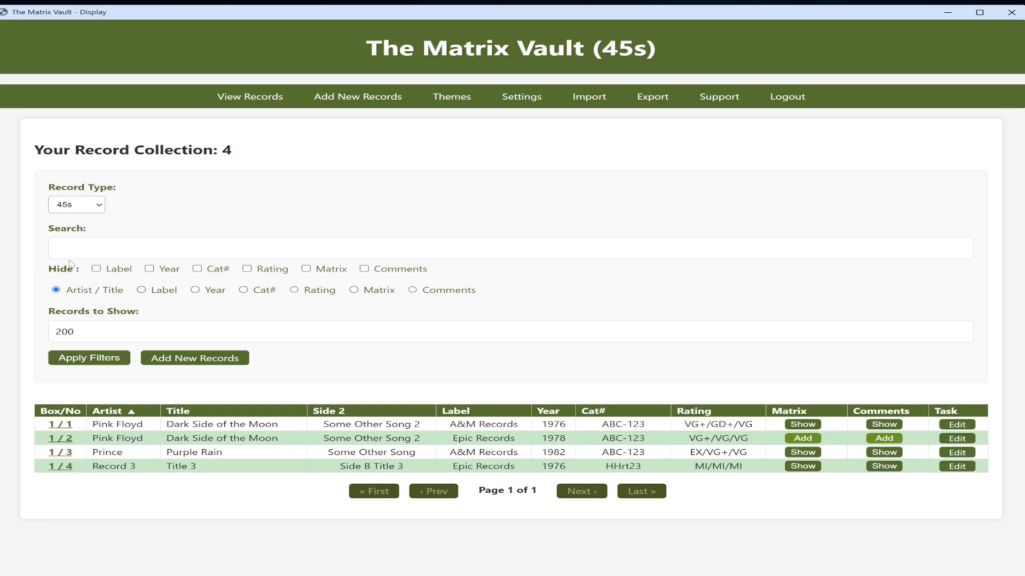
Set the number of records to show to 1 and apply the filters to the 45s list
click(75, 331)
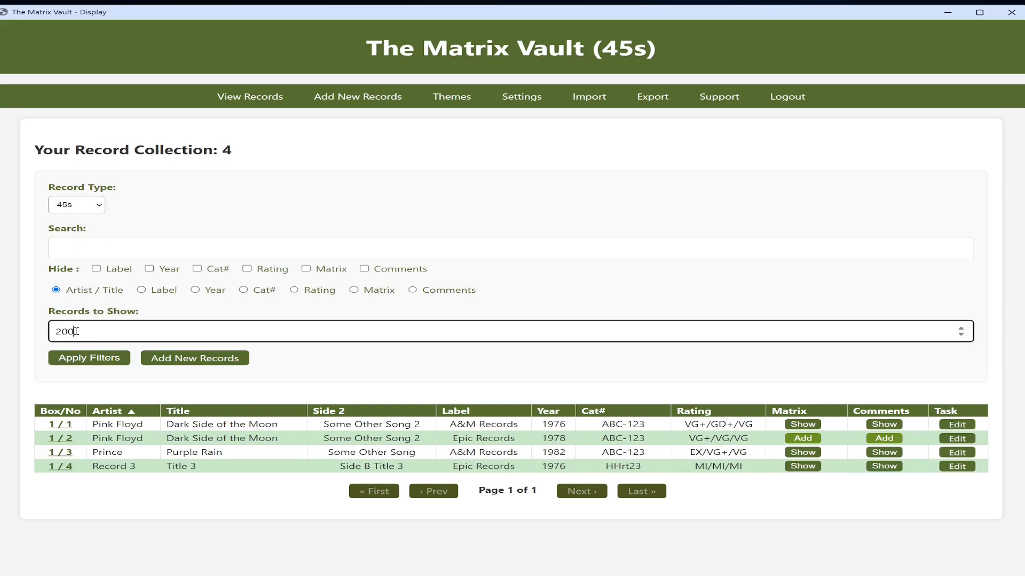
drag(75, 331, 31, 331)
text(1)
click(75, 358)
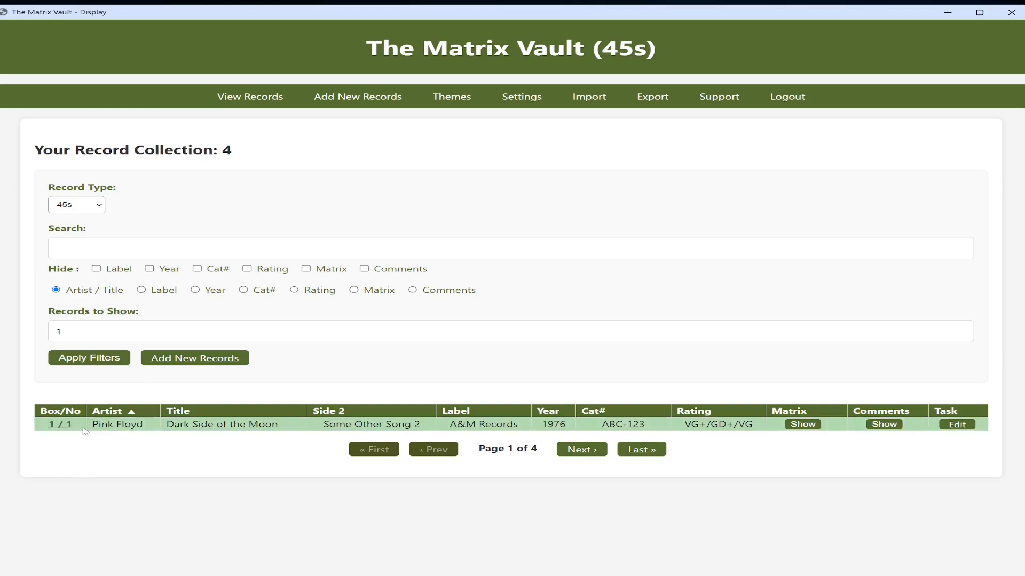
Page forward and back through the single-record pages of the 45s list, including jumps to the first and last page
click(593, 452)
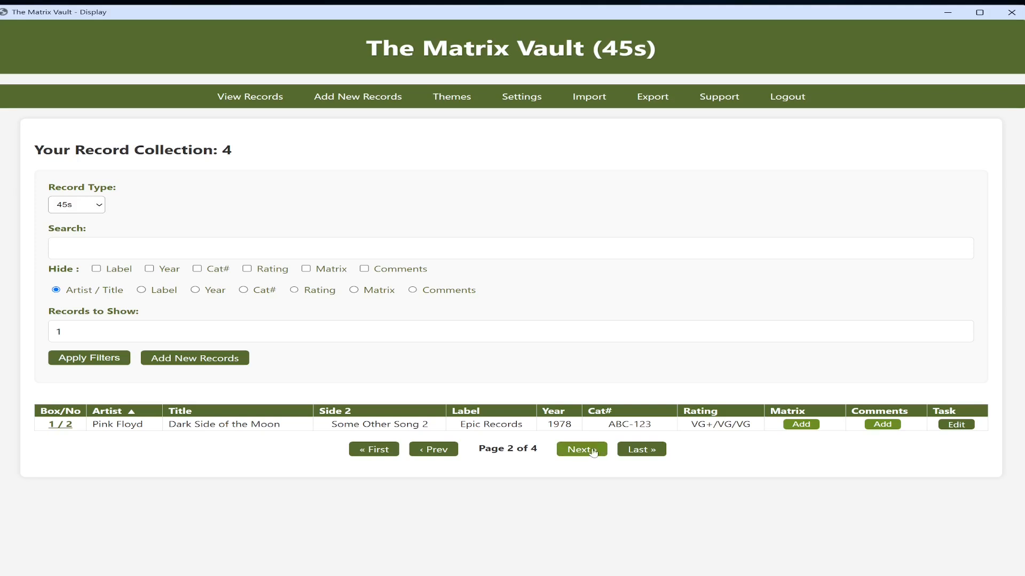
click(594, 452)
click(594, 452)
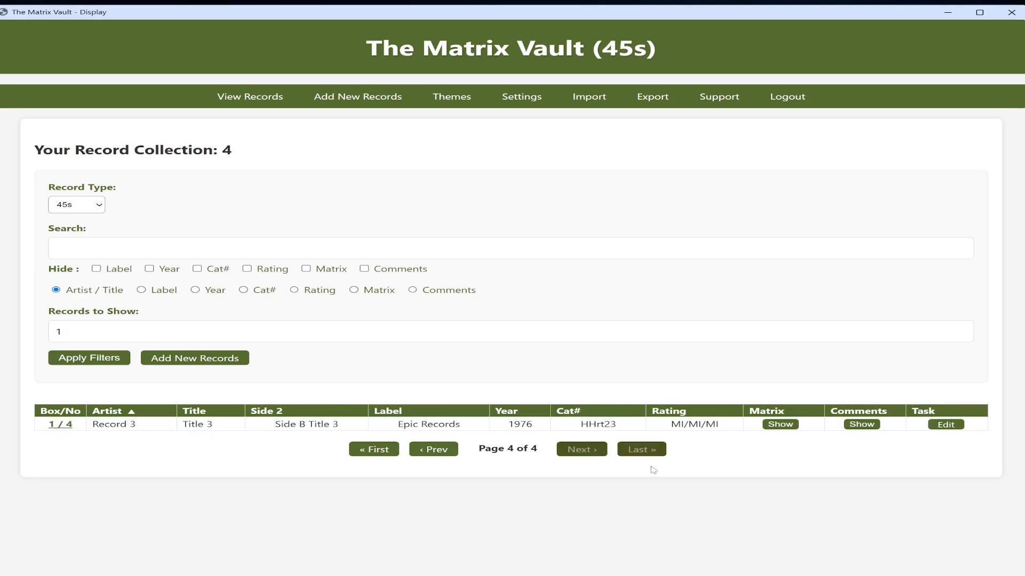
click(436, 454)
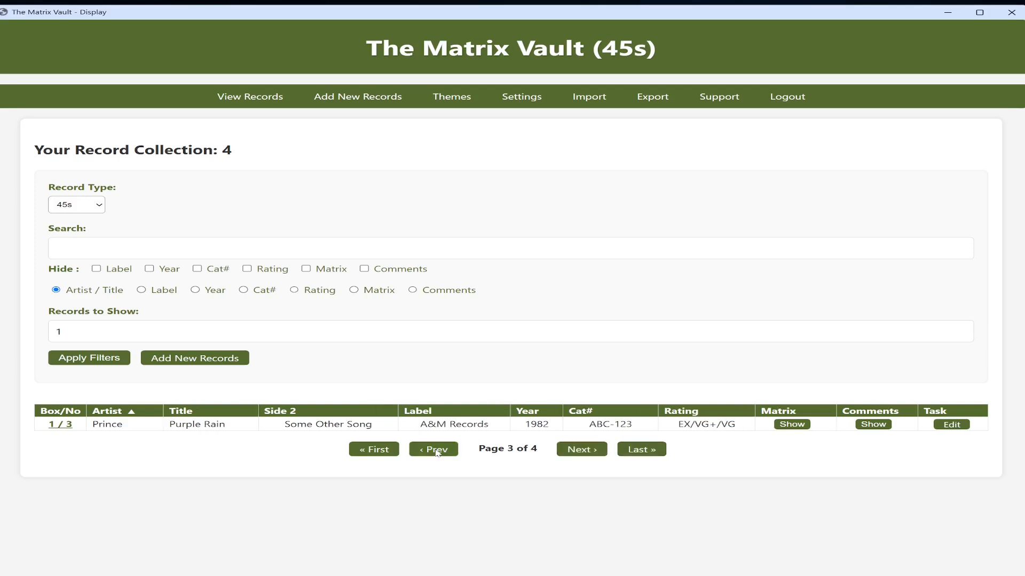
click(436, 453)
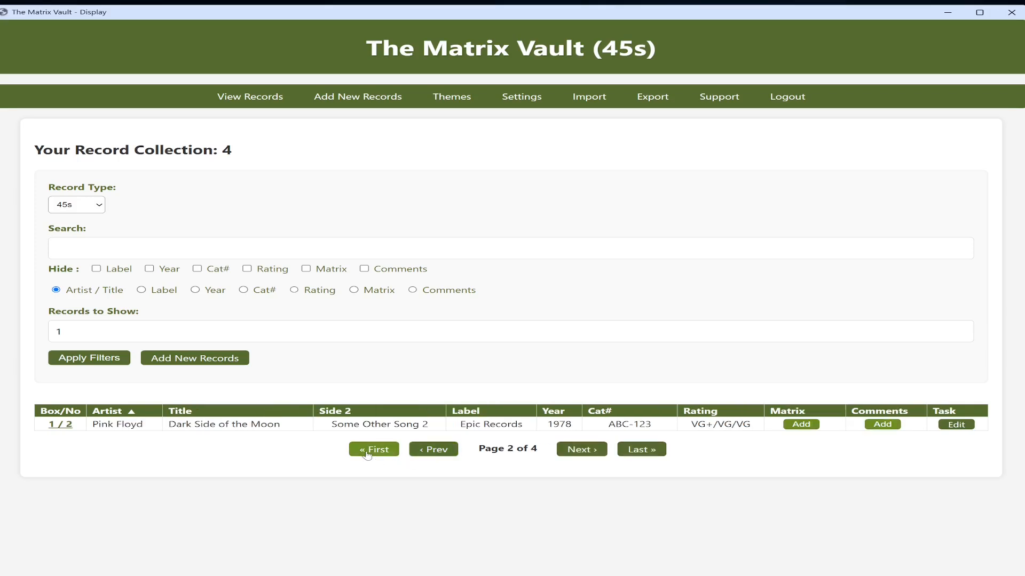
click(367, 453)
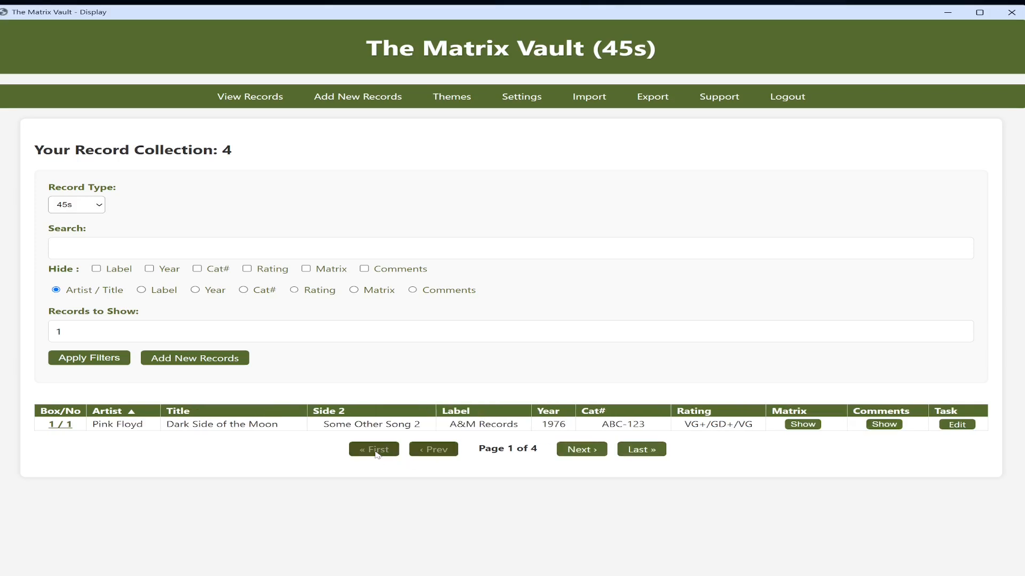
click(633, 451)
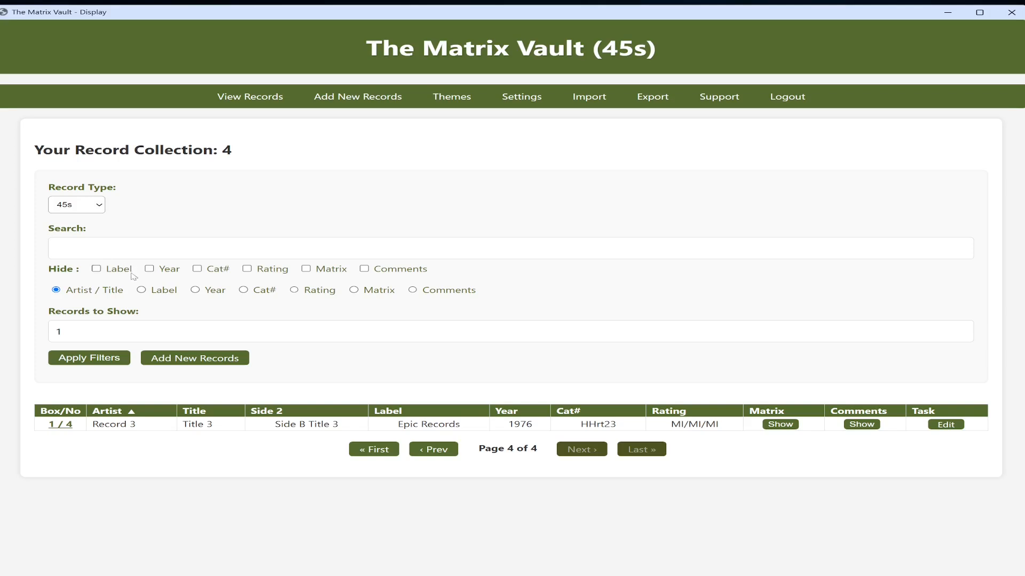
Hide the Year, Cat# and Rating columns in the collection list, and restore all three
click(150, 269)
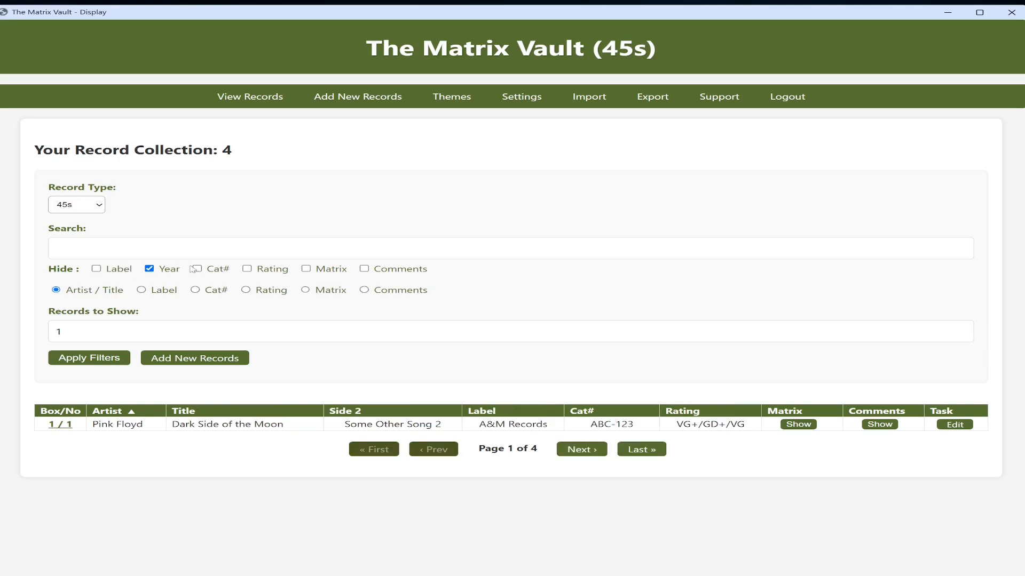
click(204, 269)
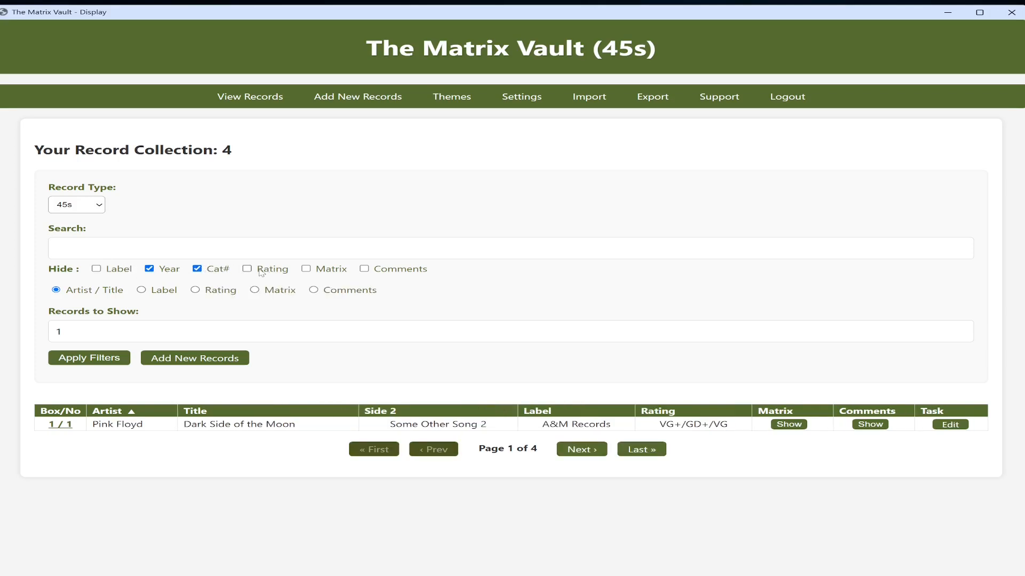
click(247, 269)
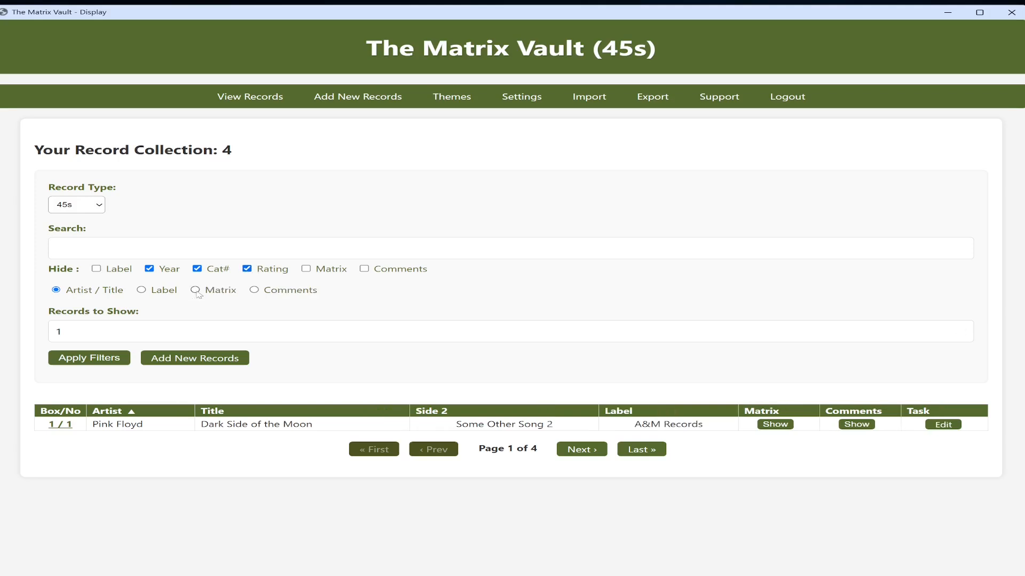
click(150, 269)
click(198, 269)
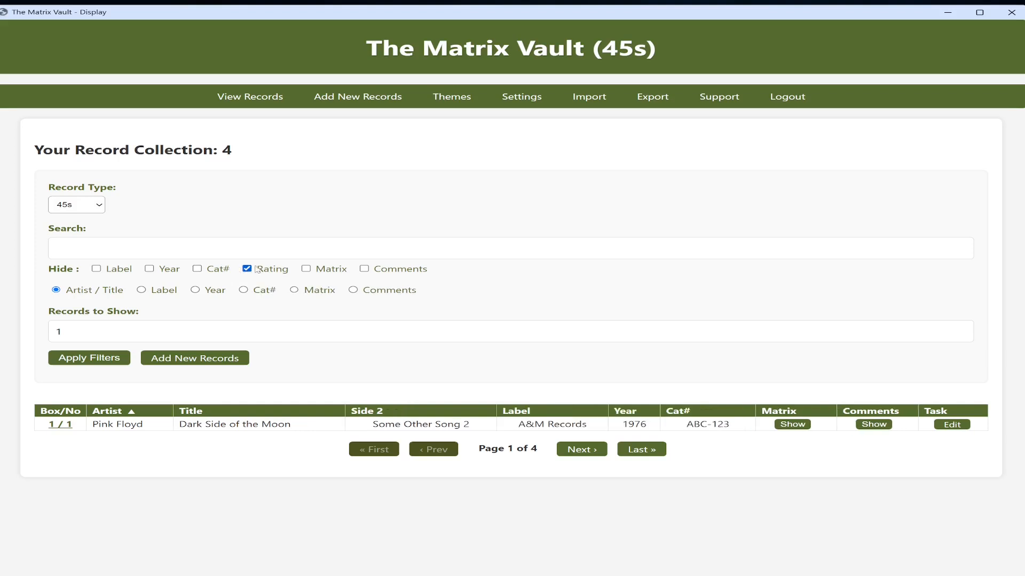
click(247, 269)
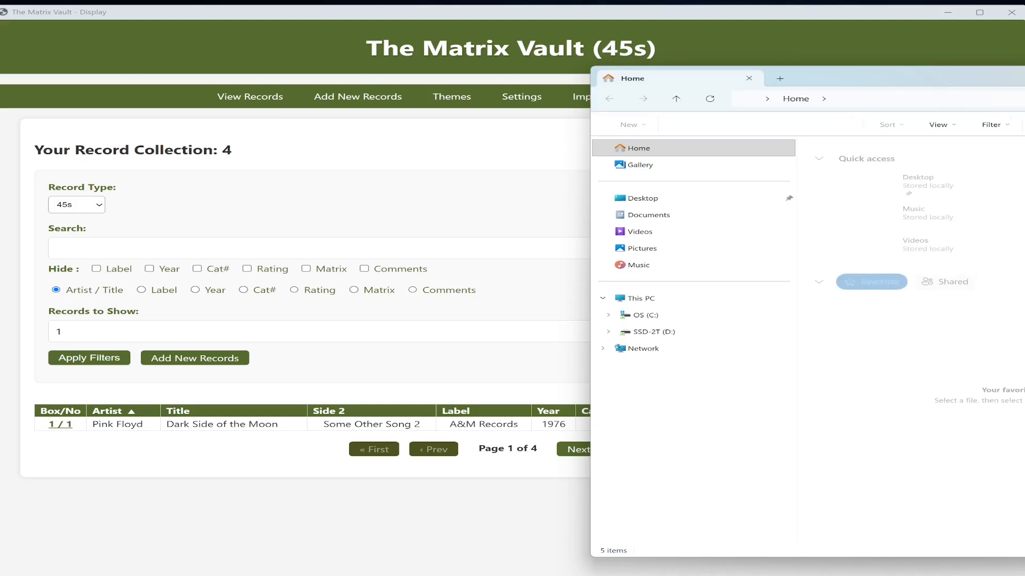
In File Explorer, open the zz folder on drive SSD-2T (D:) and copy the collection CSV file to the desktop
drag(875, 78, 1024, 78)
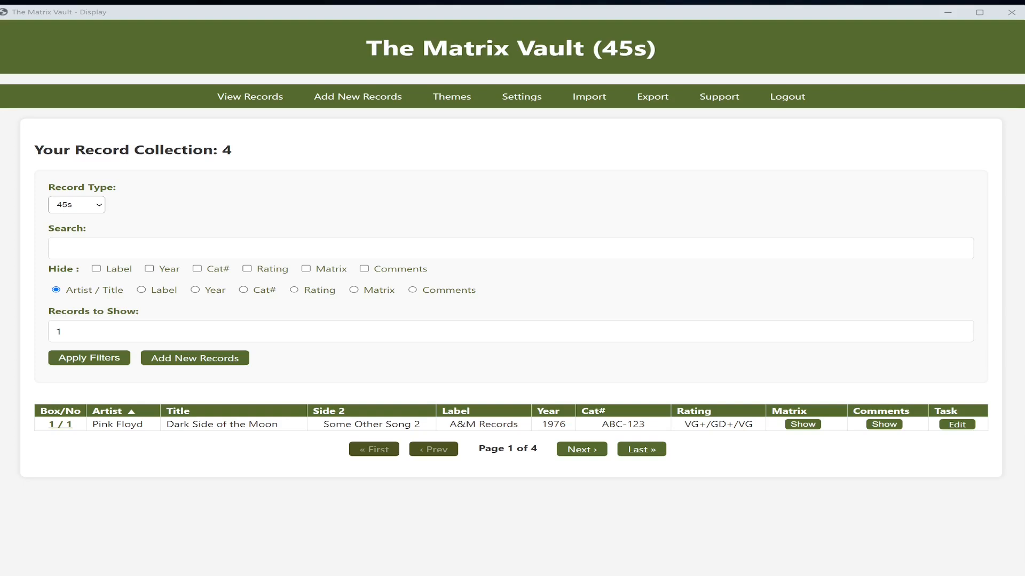
drag(1024, 88, 1024, 109)
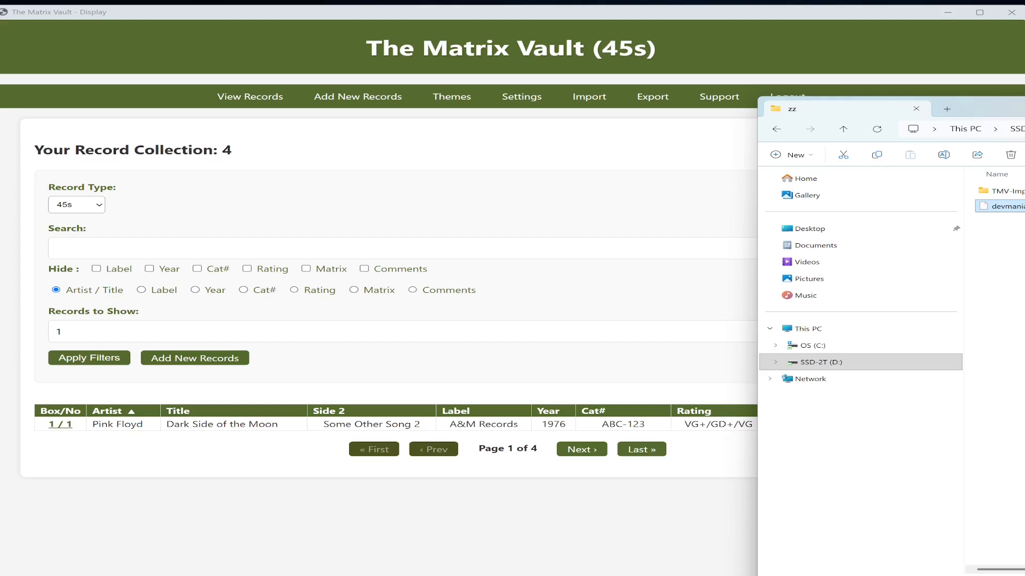
drag(1024, 109, 711, 95)
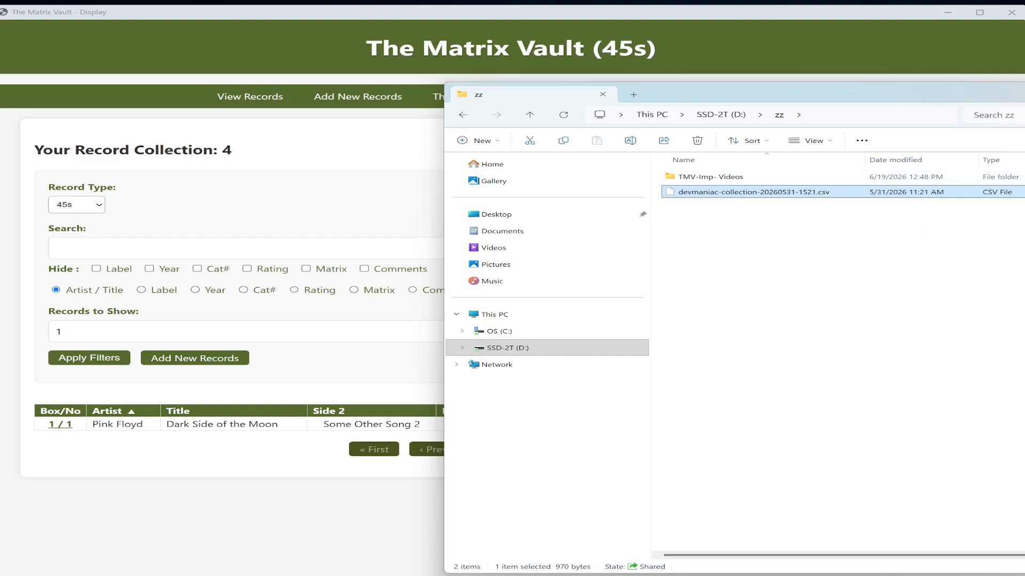
click(1024, 95)
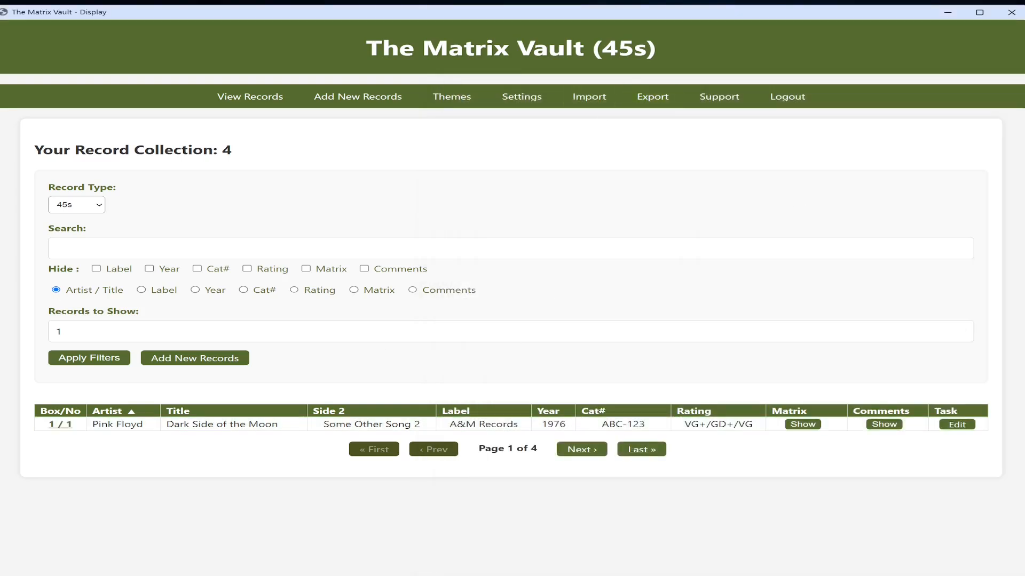
Try to open the collection CSV file from the desktop, and close the blank window and the message dialog
drag(1, 417, 629, 283)
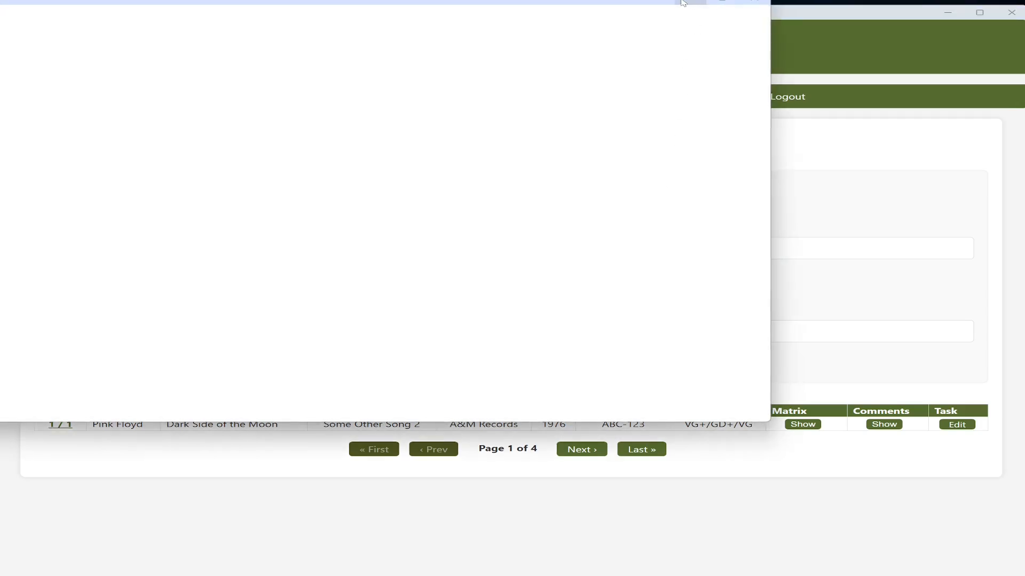
drag(652, 6, 820, 89)
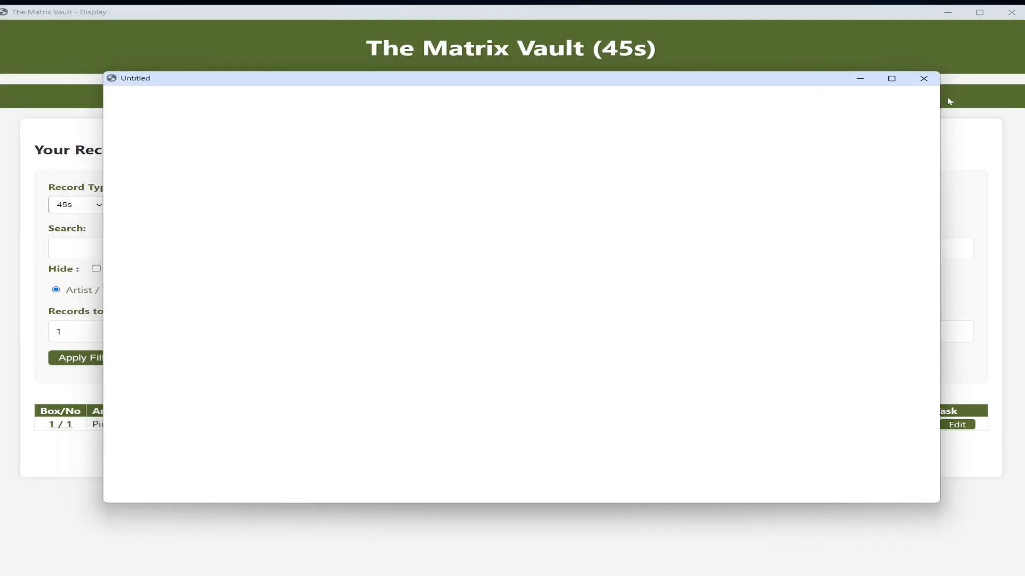
click(924, 80)
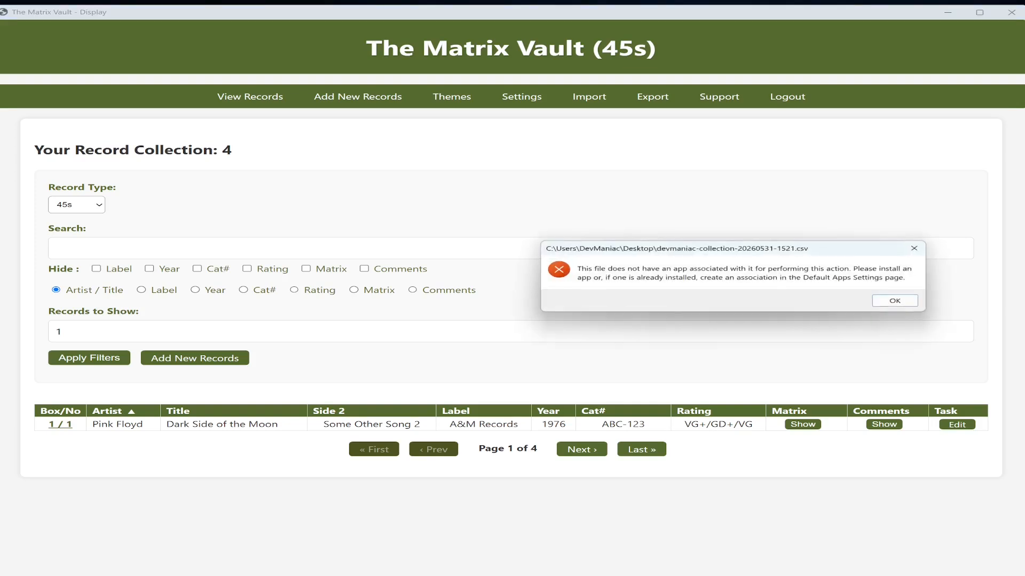
click(897, 301)
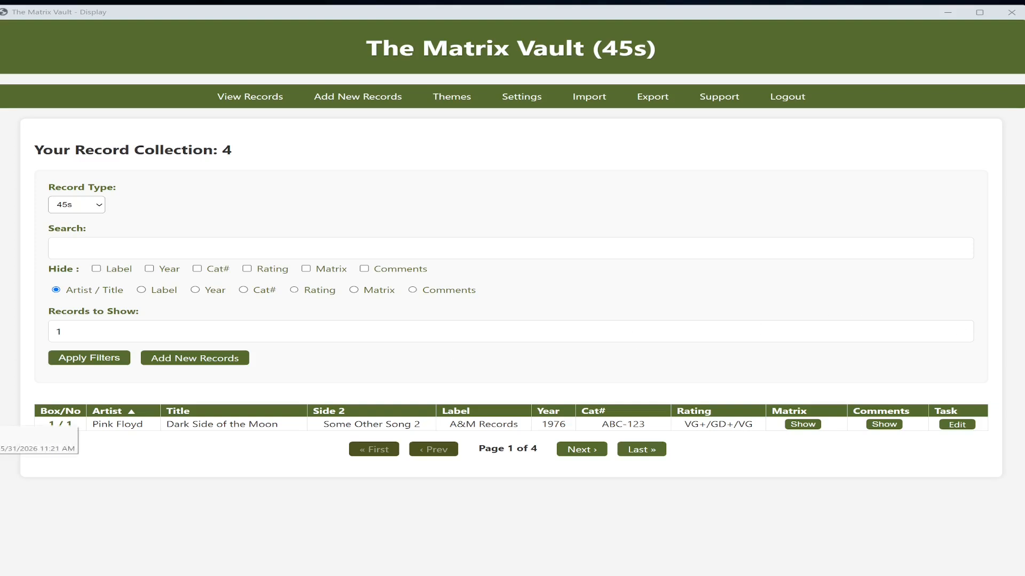
Narrow The Matrix Vault window to expose part of the desktop, and turn off auto arrange for the desktop icons
drag(61, 425, 1, 446)
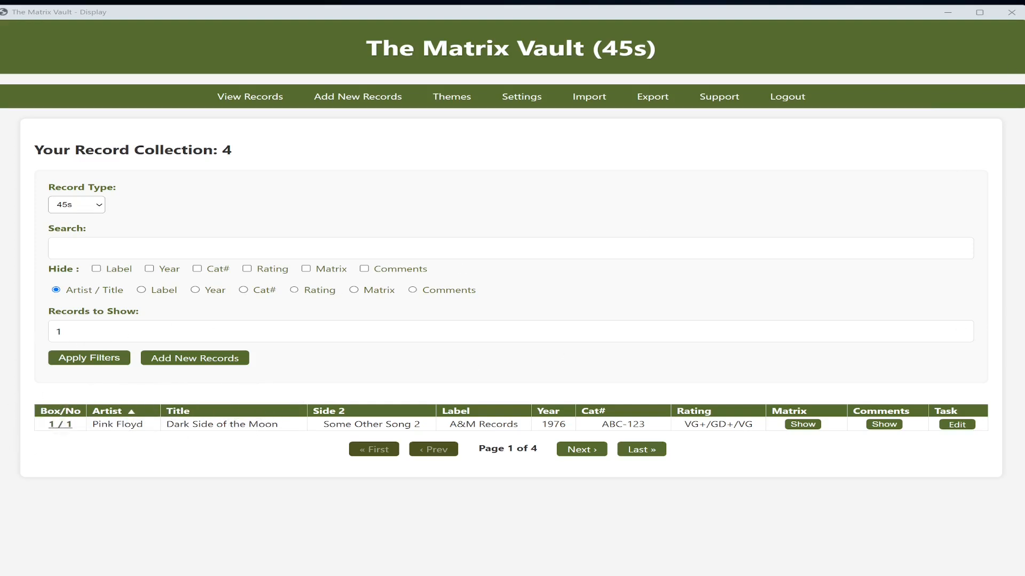
drag(1, 342, 96, 348)
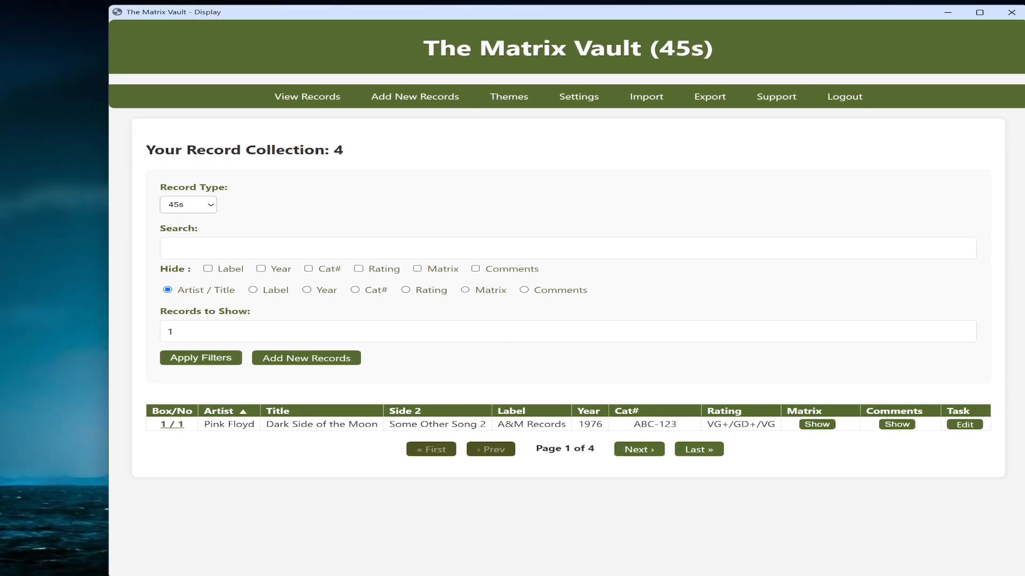
drag(1, 321, 63, 246)
right_click(7, 384)
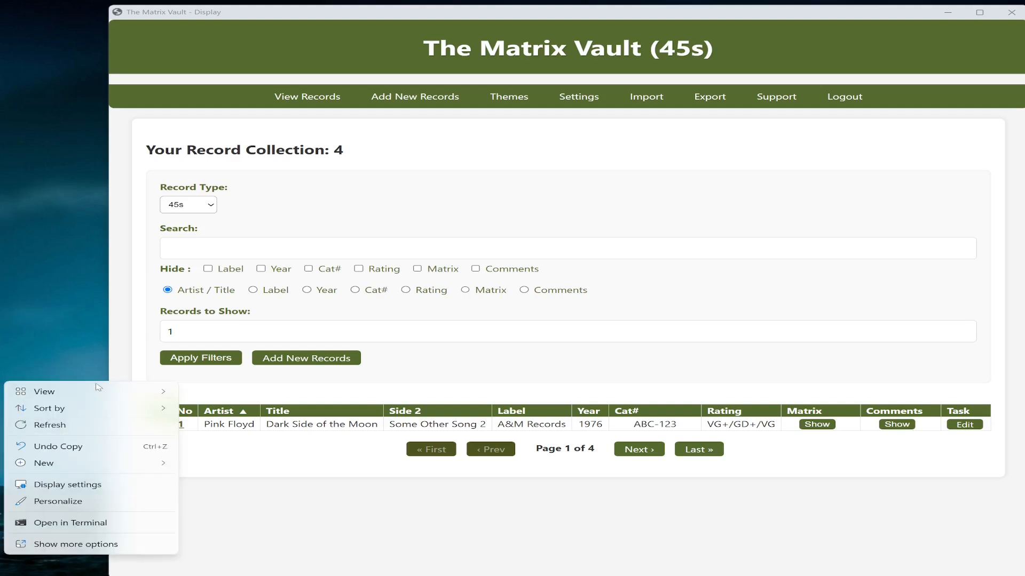
mouse_move(97, 389)
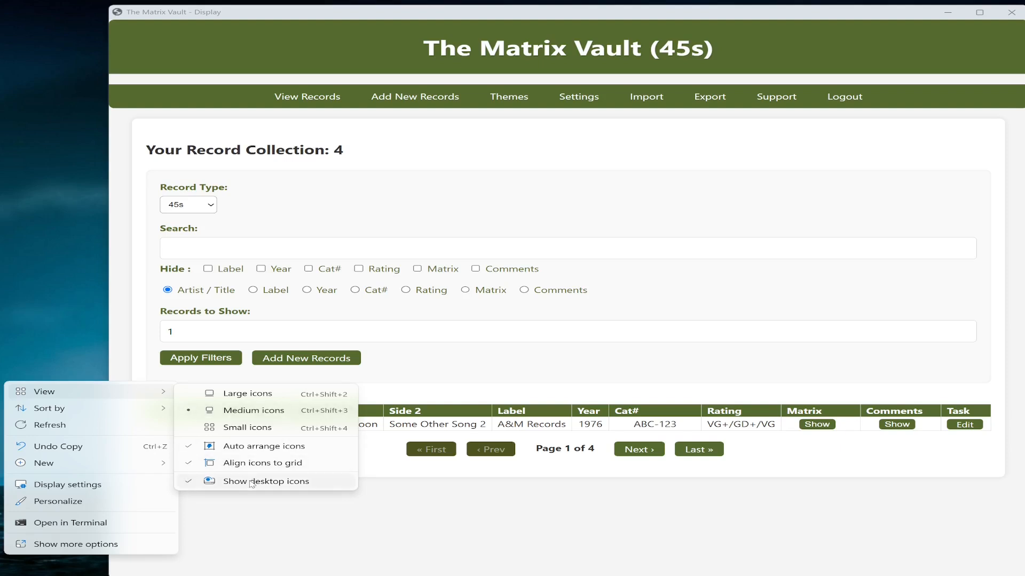
click(261, 445)
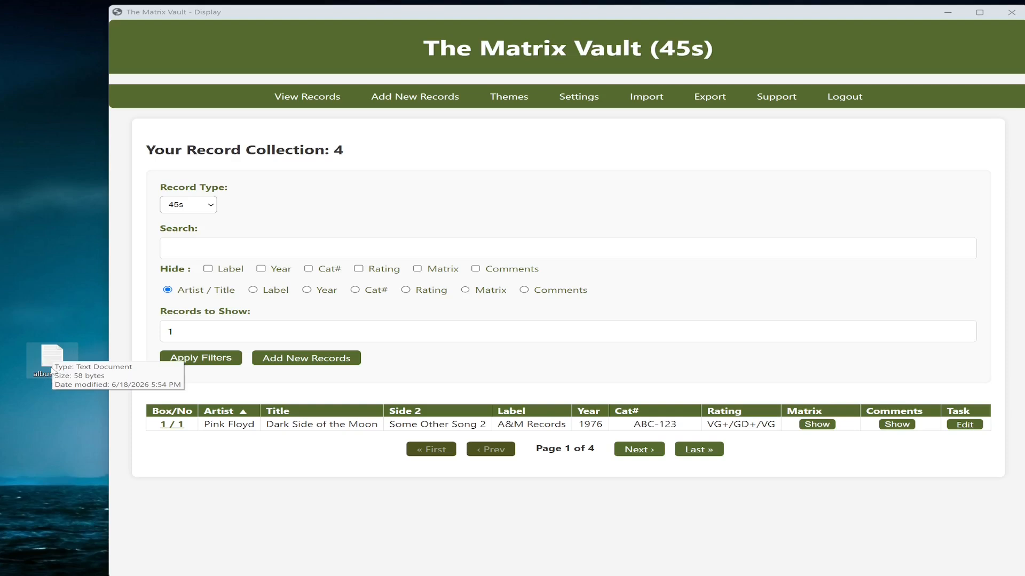
Bring the collection CSV file into the exposed desktop area, and import that file from the Desktop folder into Albums
drag(54, 362, 0, 381)
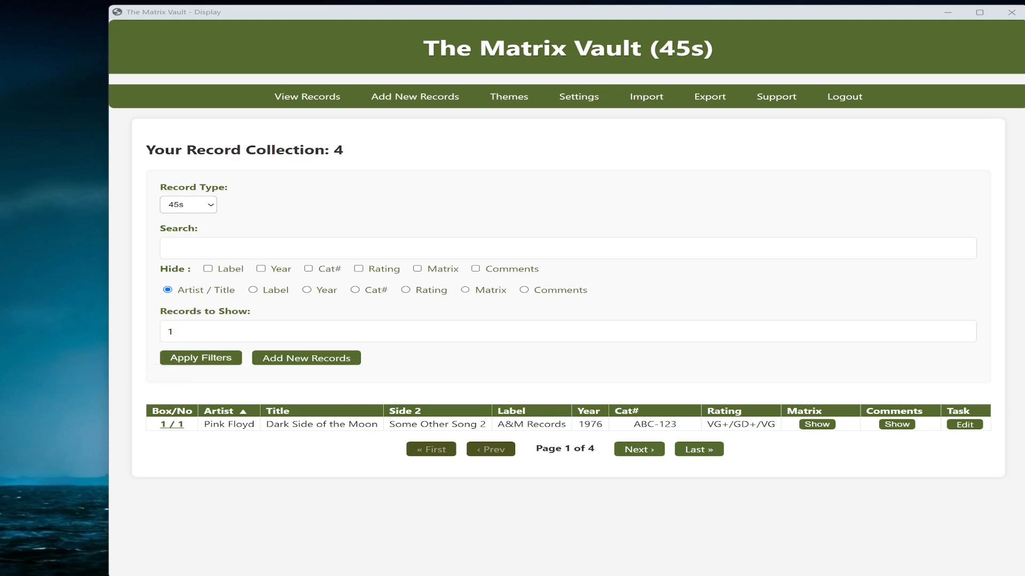
drag(0, 270, 55, 301)
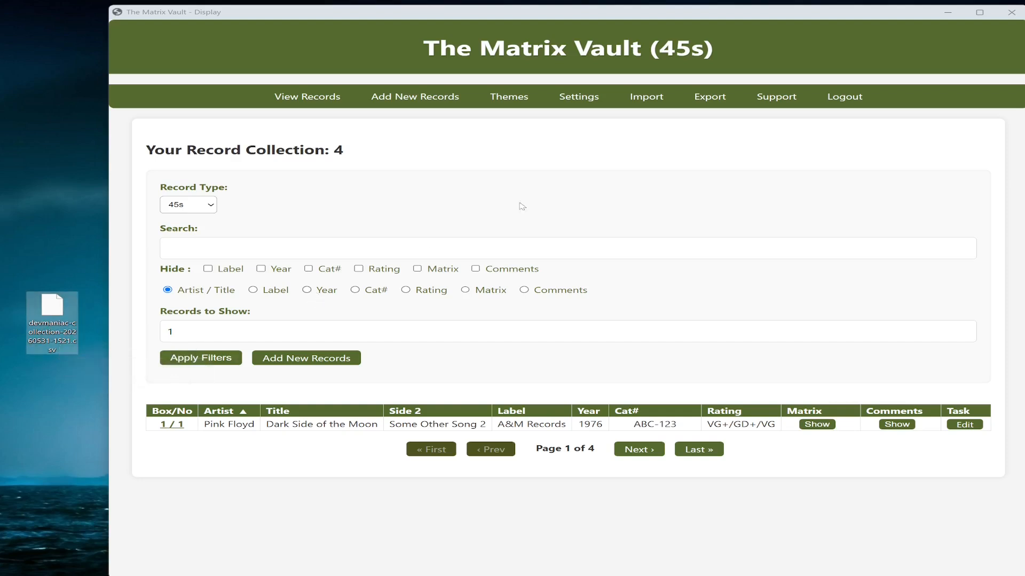
click(653, 96)
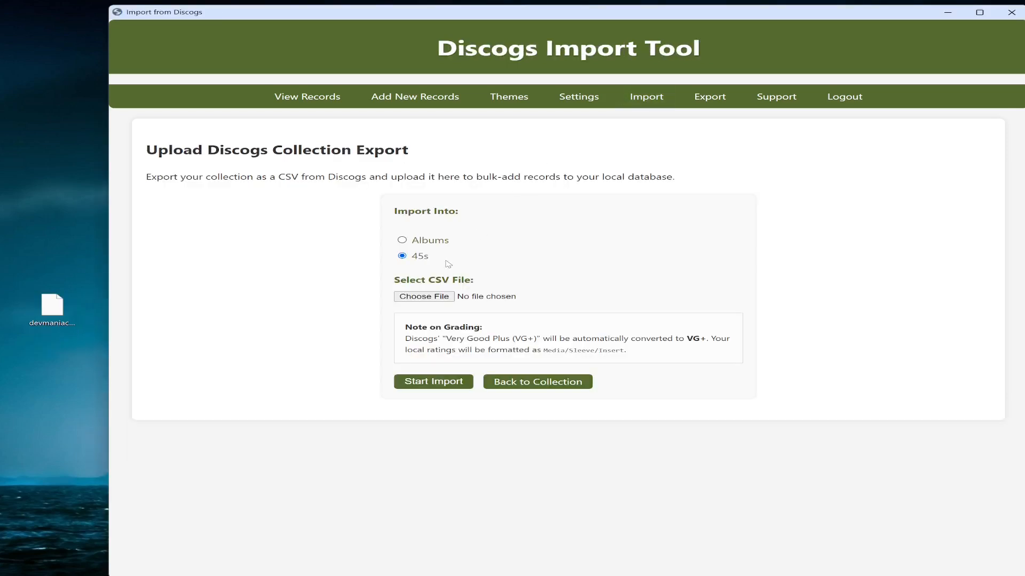
click(403, 240)
click(442, 297)
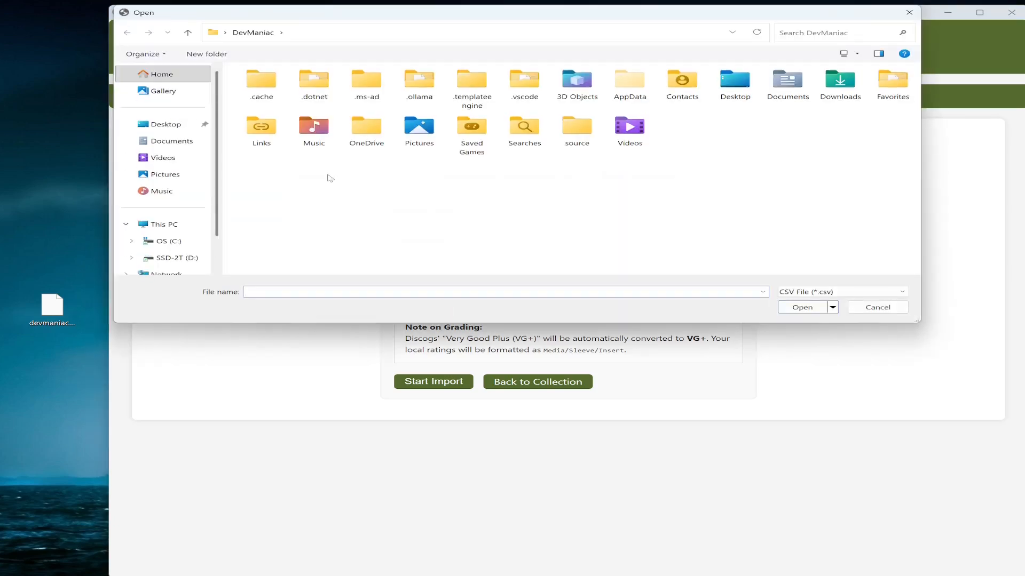
click(184, 128)
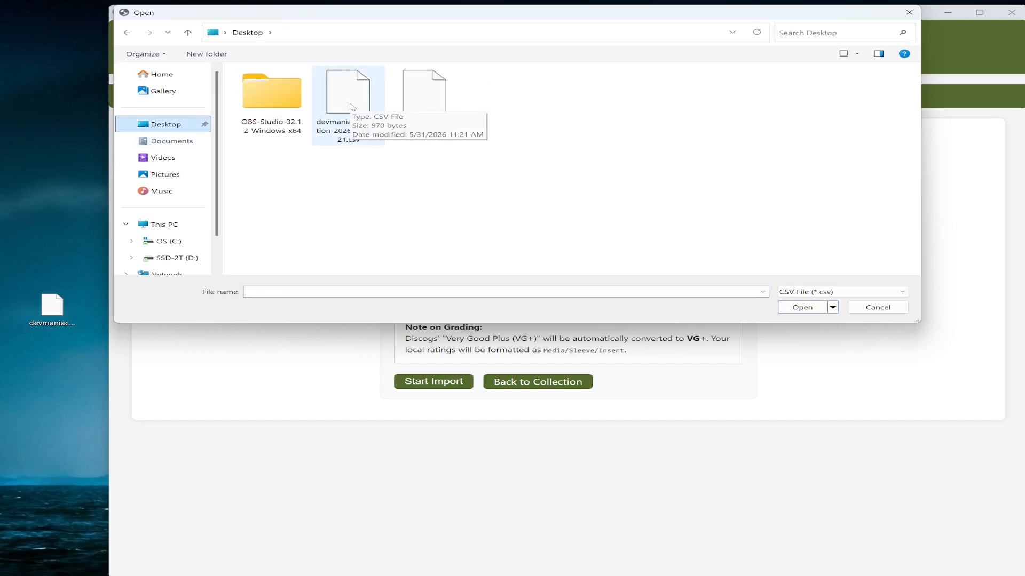
double_click(351, 107)
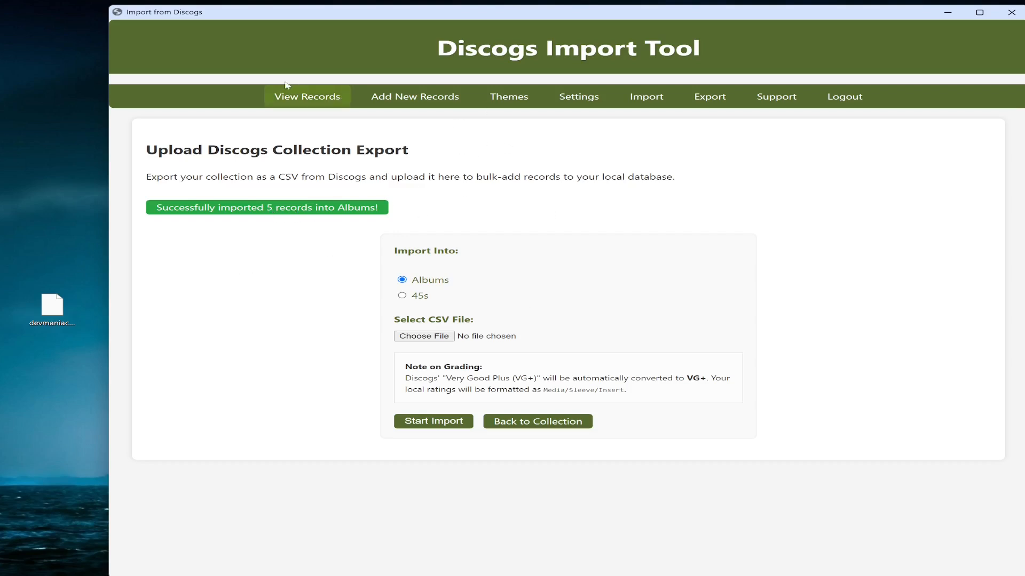
Return to the record list and widen The Matrix Vault window back over the exposed desktop area
click(302, 101)
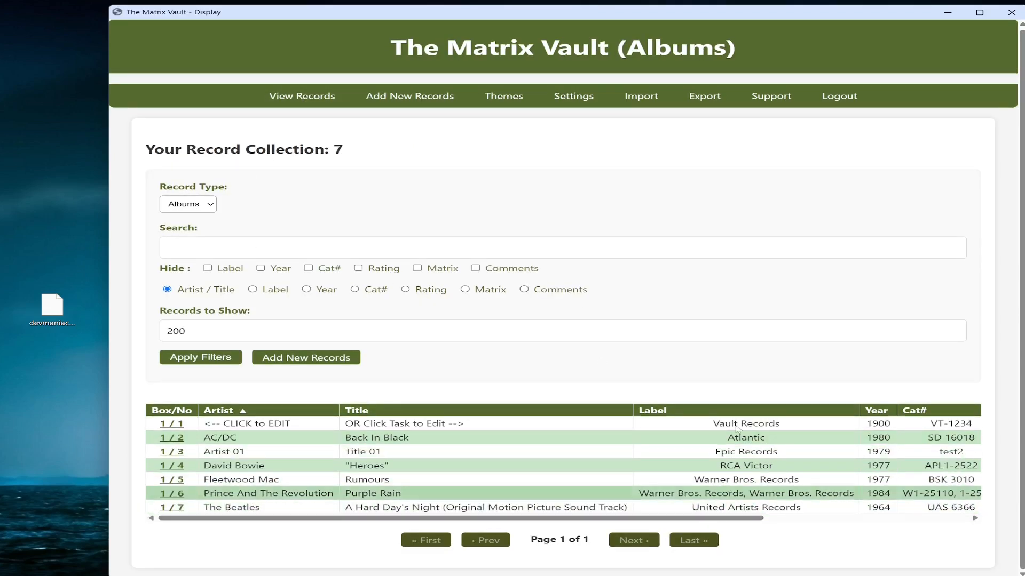
mouse_move(786, 84)
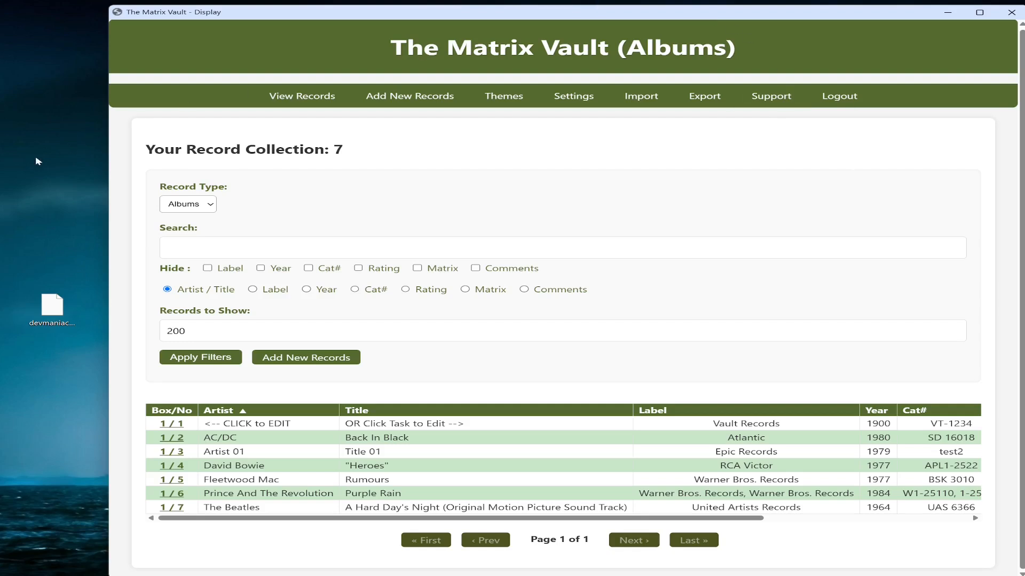
drag(107, 156, 6, 147)
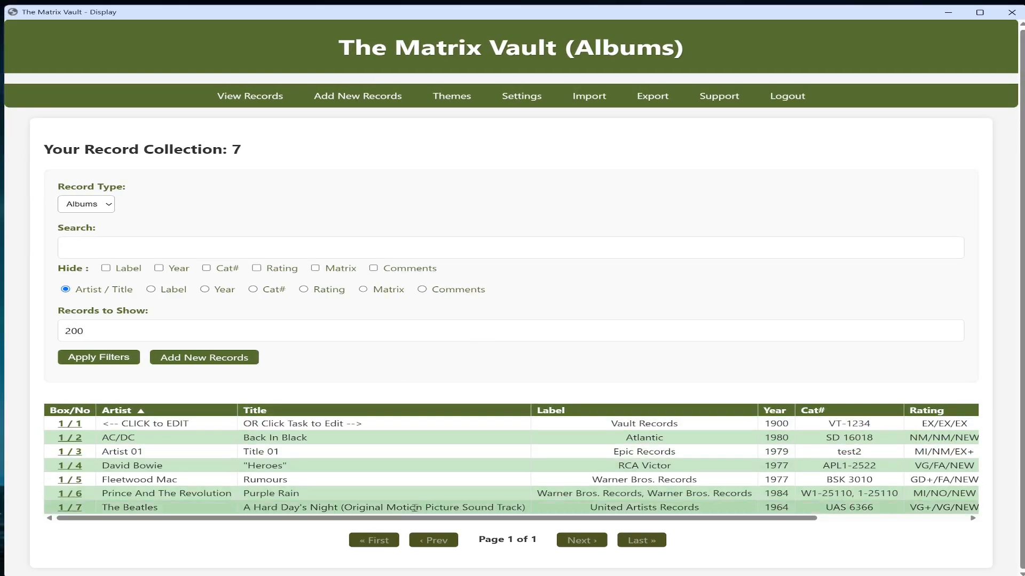
Limit the Albums list to 2 records per page and apply the filter
click(101, 240)
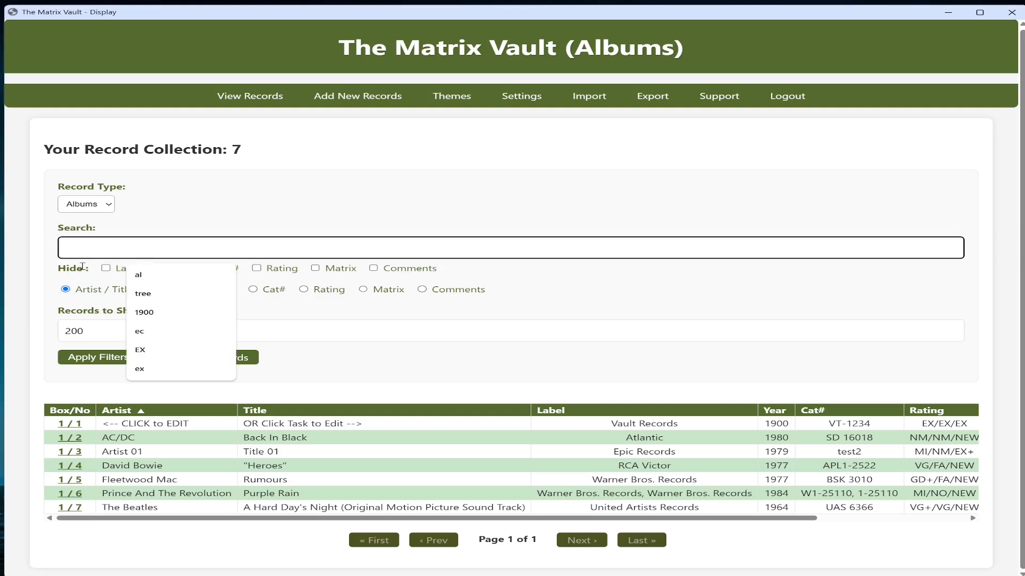
drag(86, 334, 36, 336)
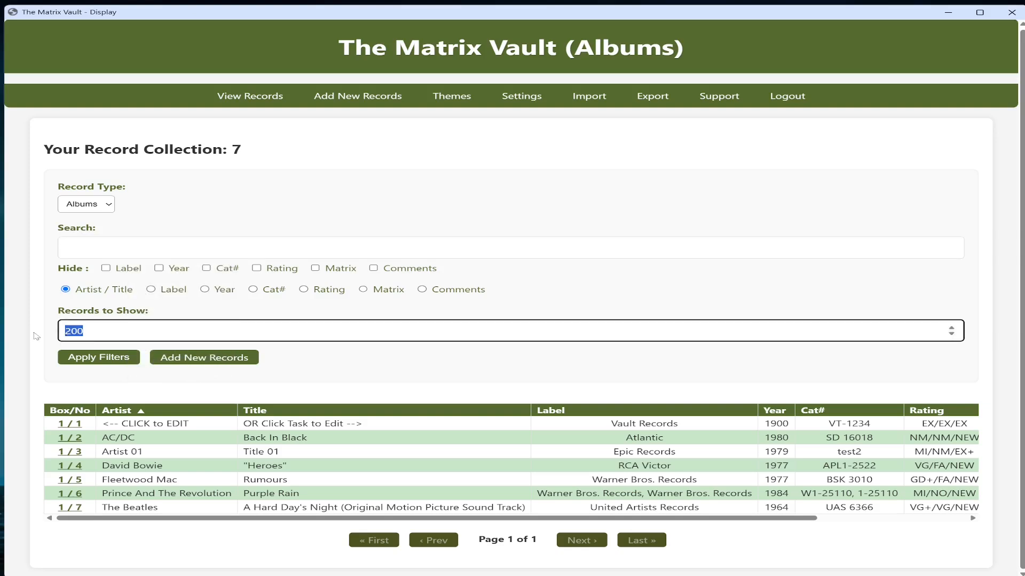
text(2)
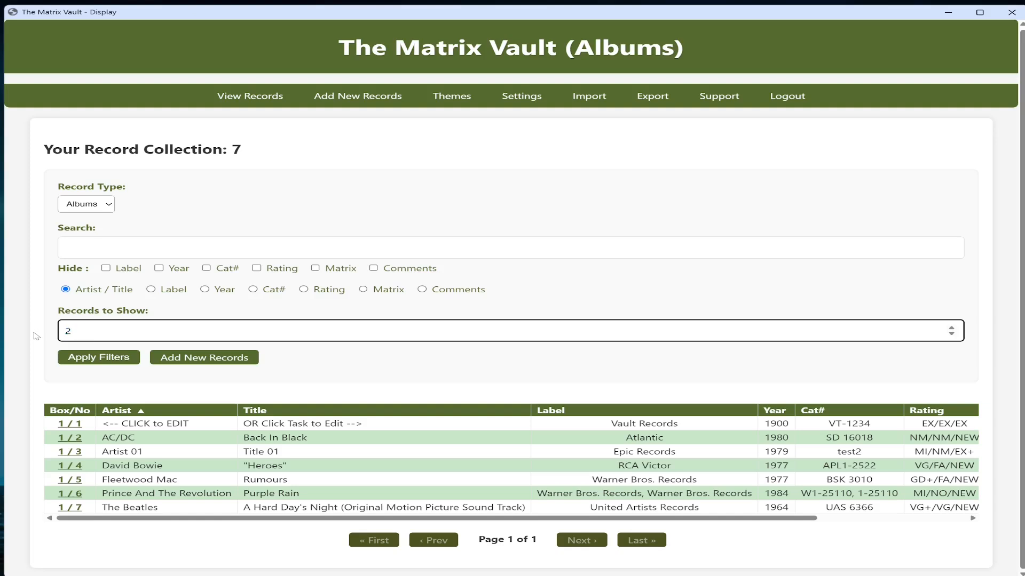
click(105, 361)
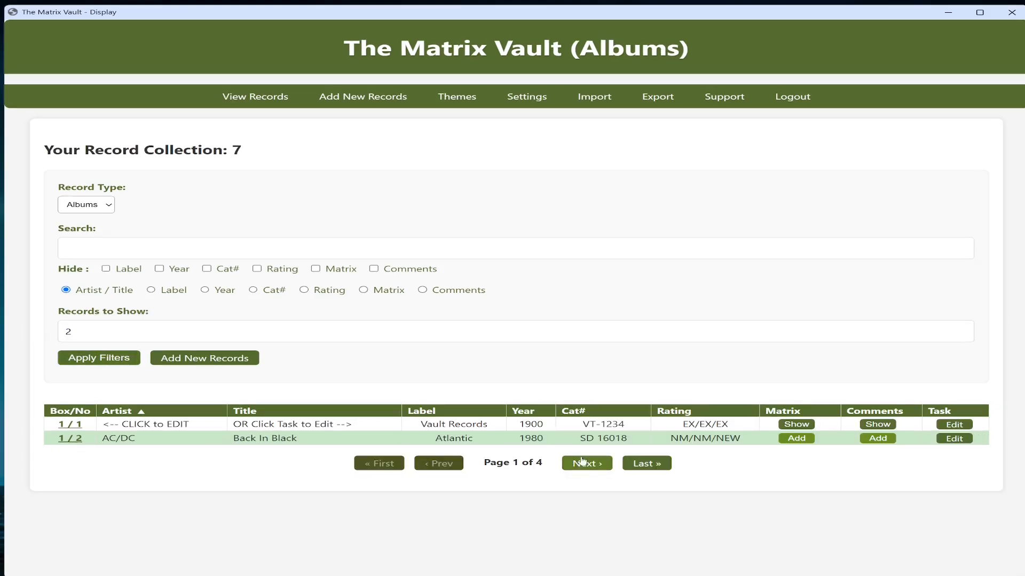
Page through the Albums list one page at a time in both directions, and jump to its first and last pages
click(580, 470)
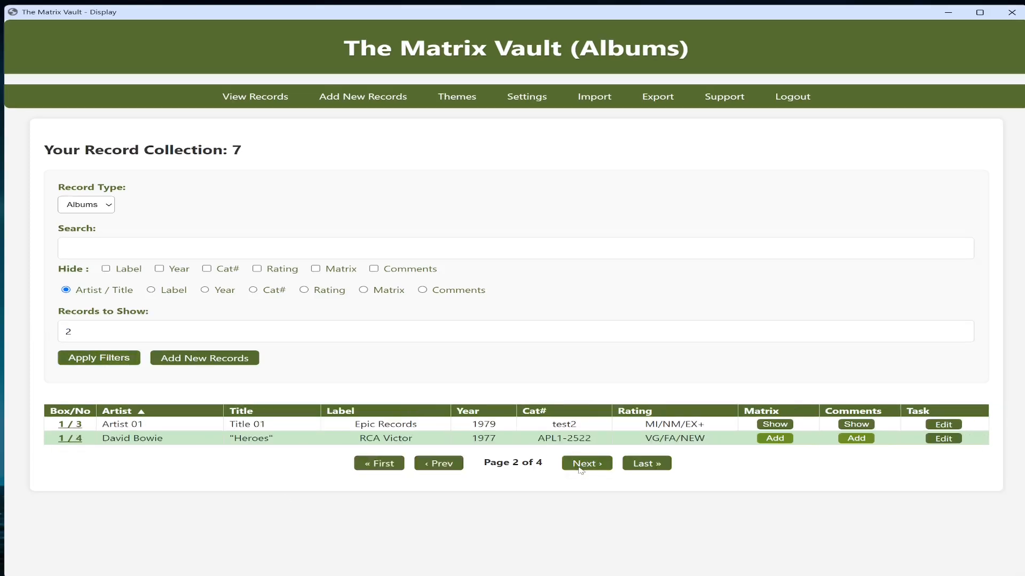
click(580, 469)
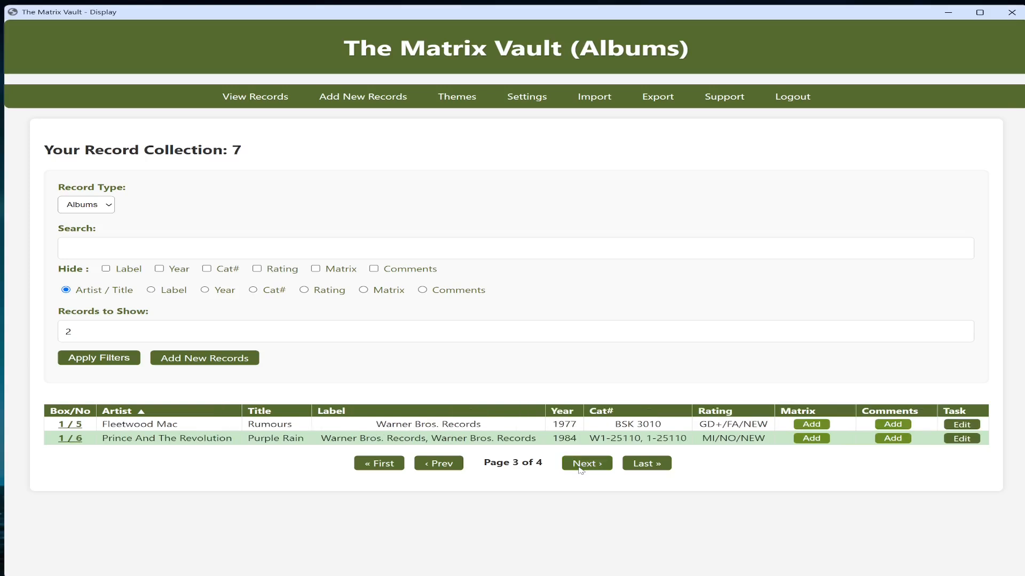
click(580, 470)
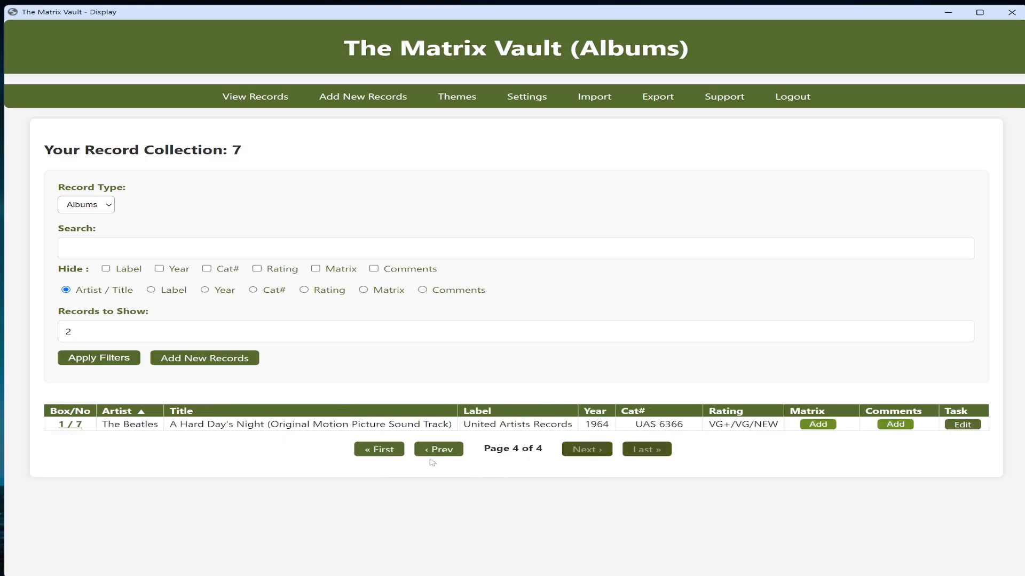
click(382, 450)
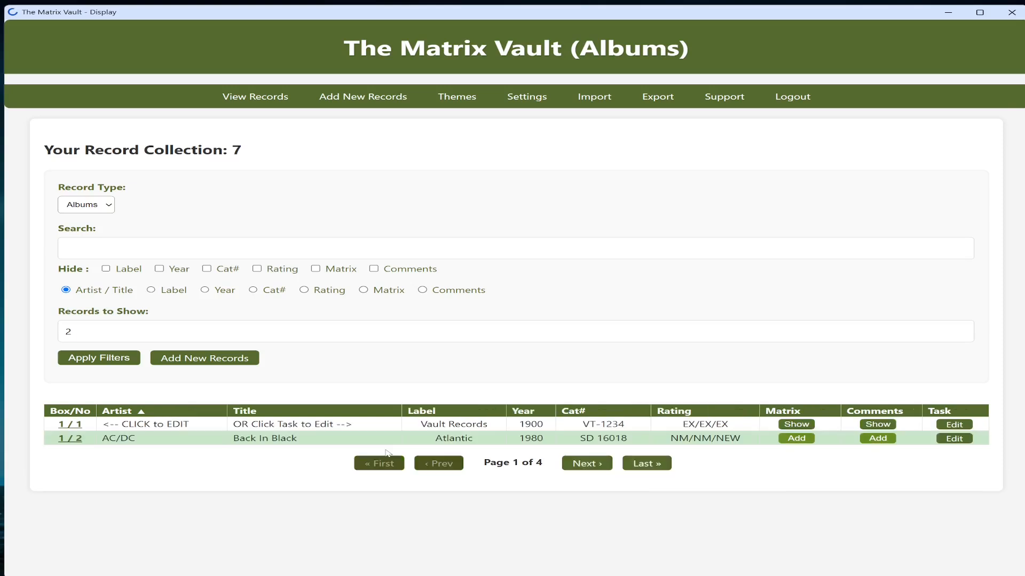
click(650, 466)
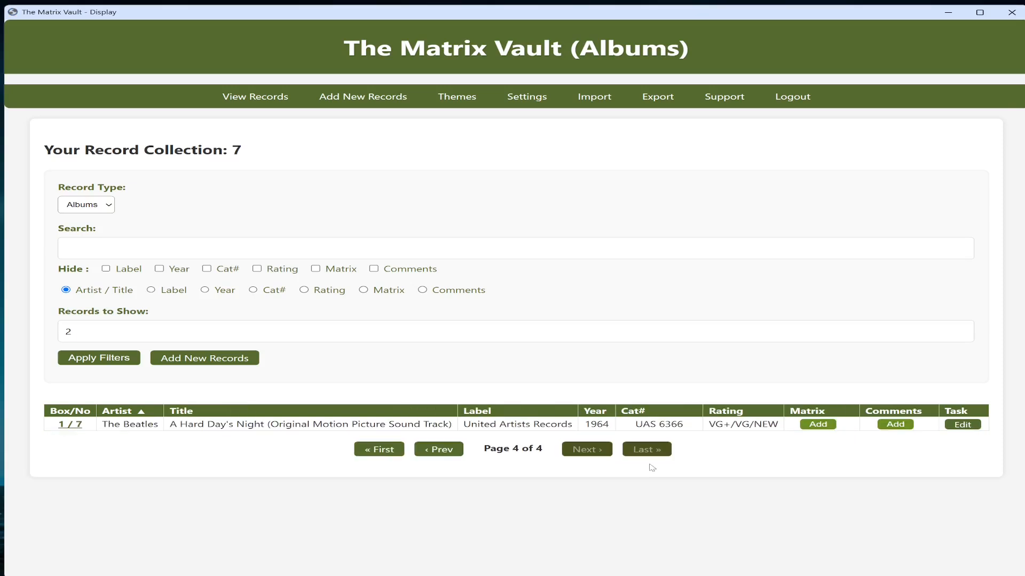
click(441, 454)
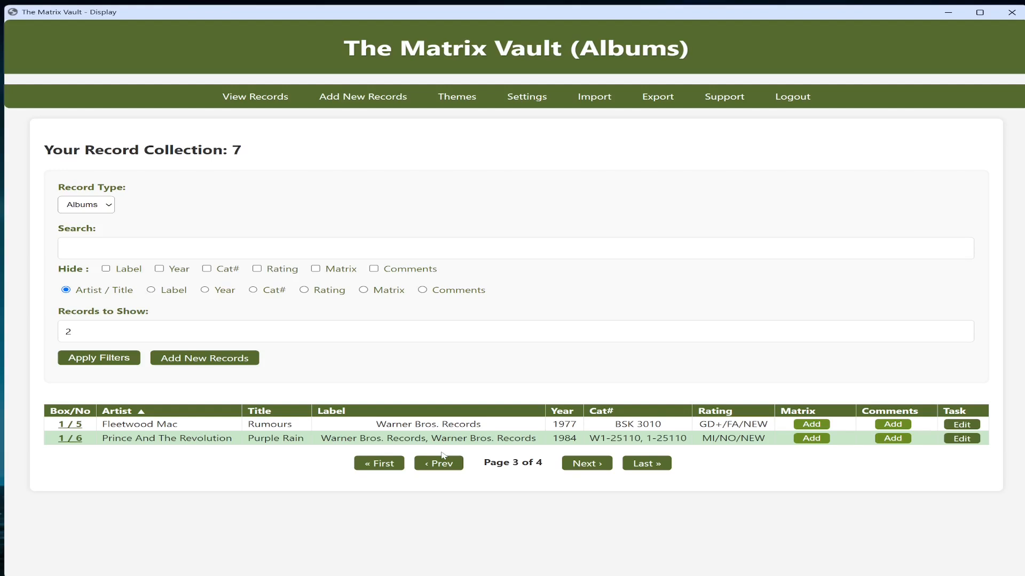
click(441, 466)
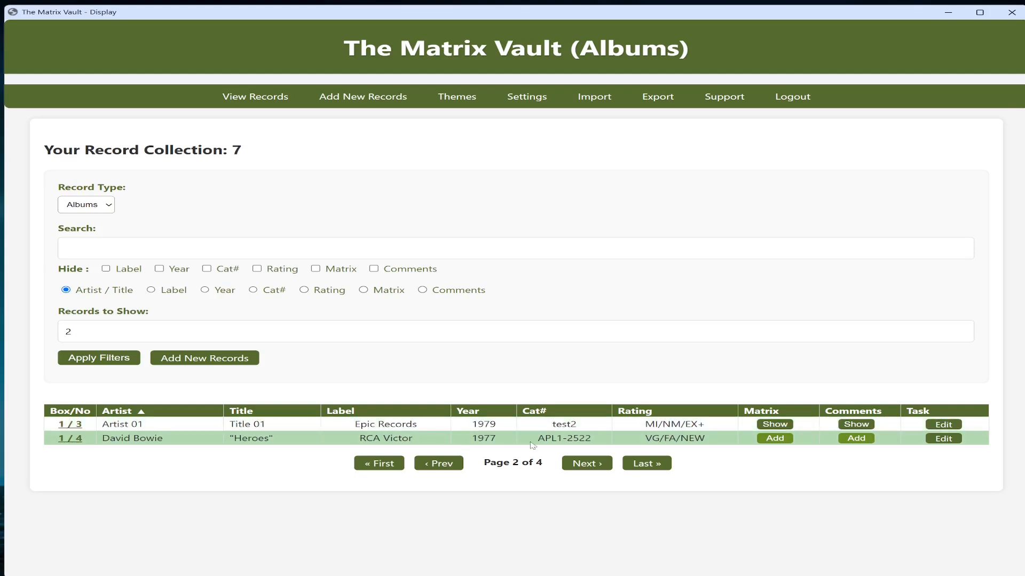
click(586, 464)
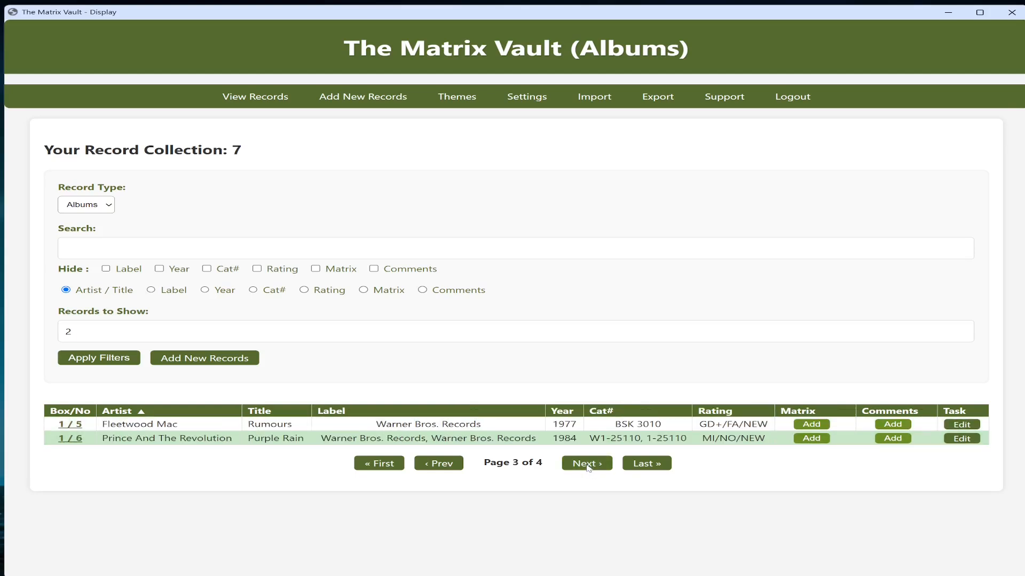
Set the Albums list to show 20 records, apply the filter, and view the Matrix, Comments and Task columns
click(83, 330)
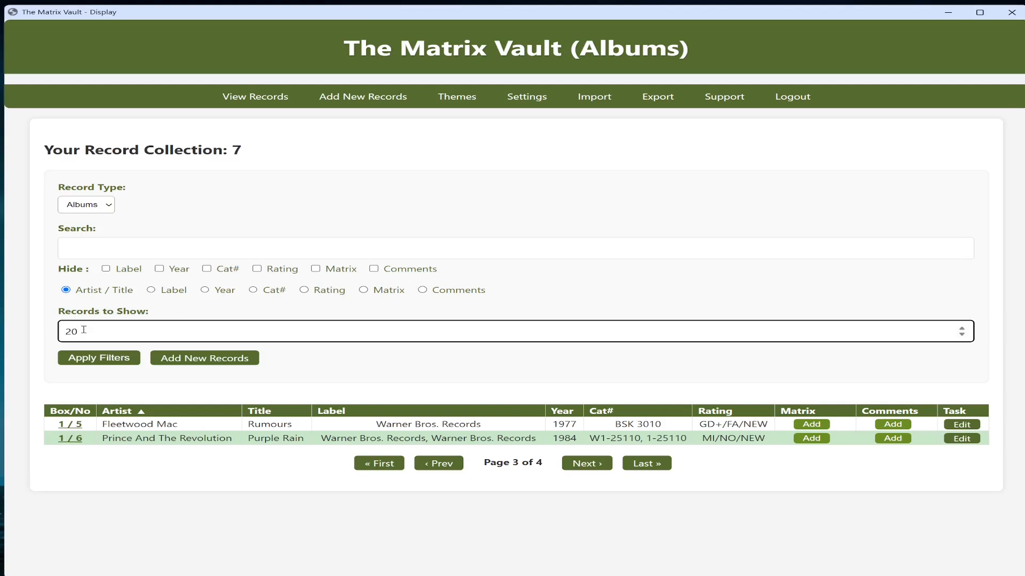
text(0)
click(95, 360)
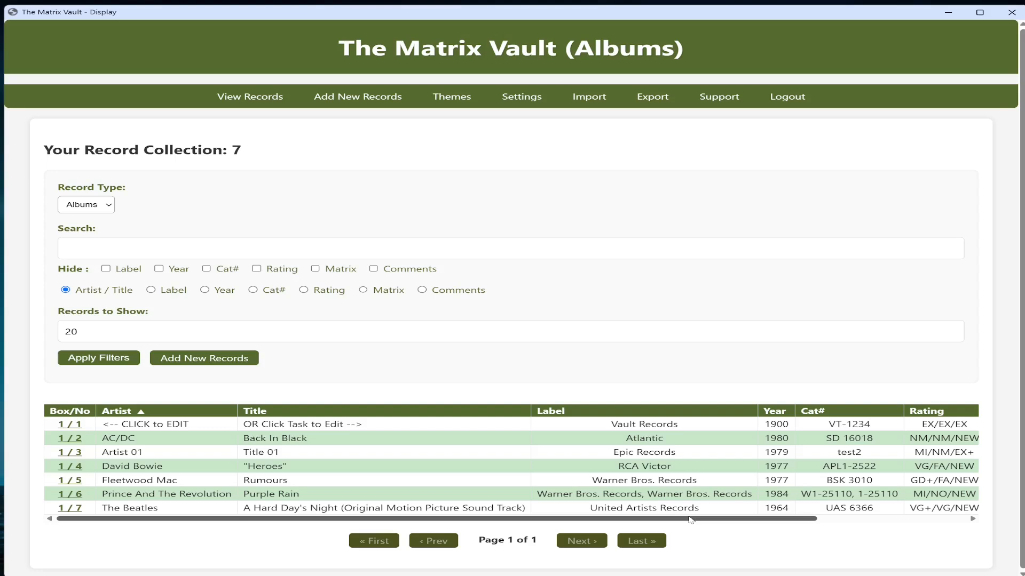
drag(690, 520, 839, 520)
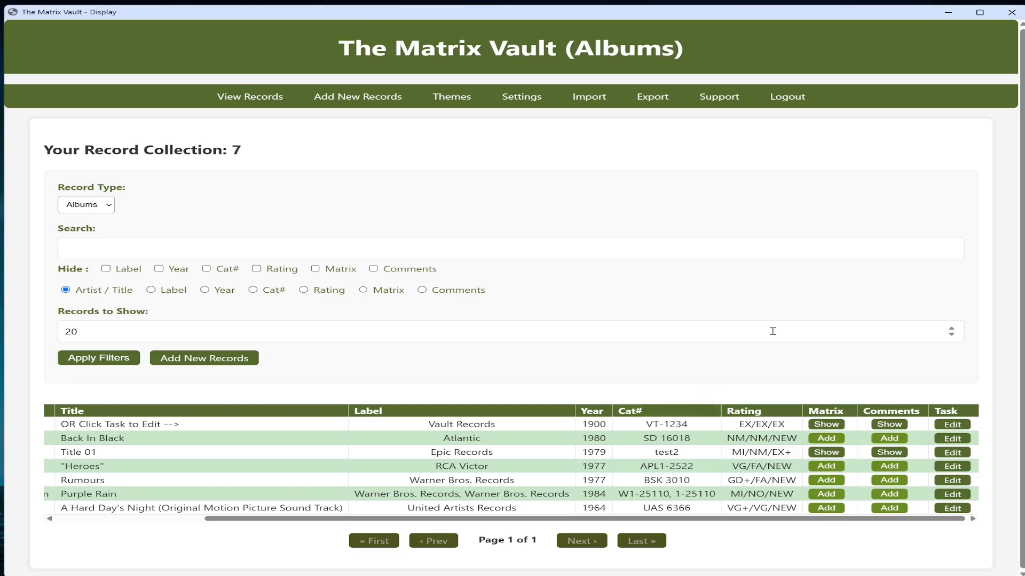
Export the Albums as a Phone Shopping List text file to the desktop, deleting and replacing the existing albums.txt
click(659, 103)
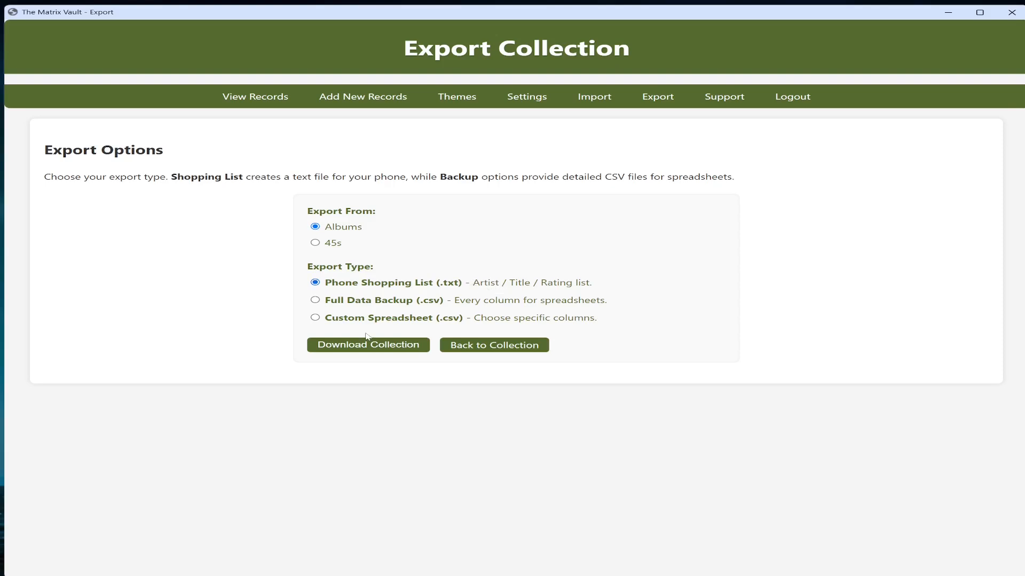
click(395, 349)
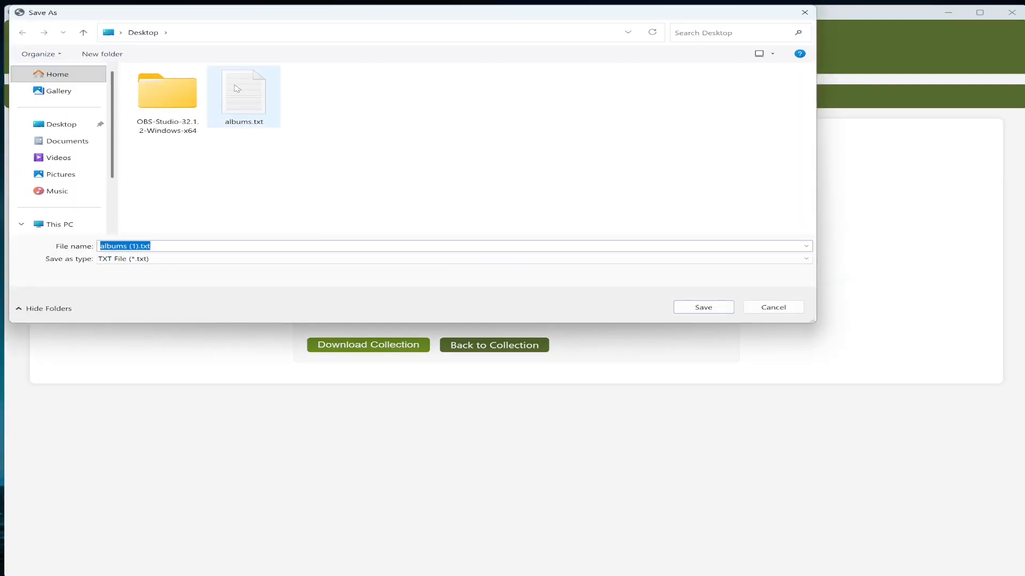
click(242, 81)
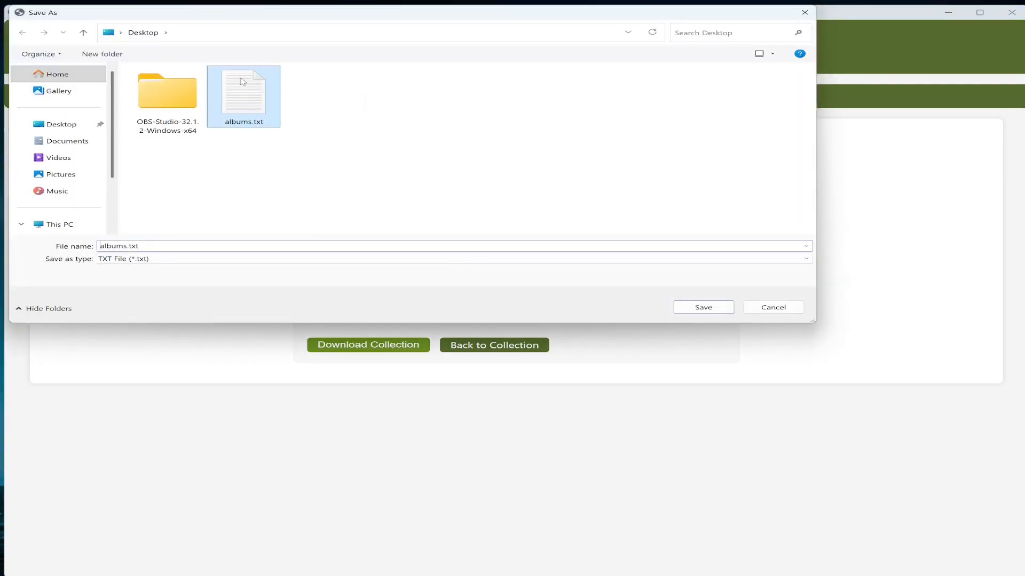
key(Delete)
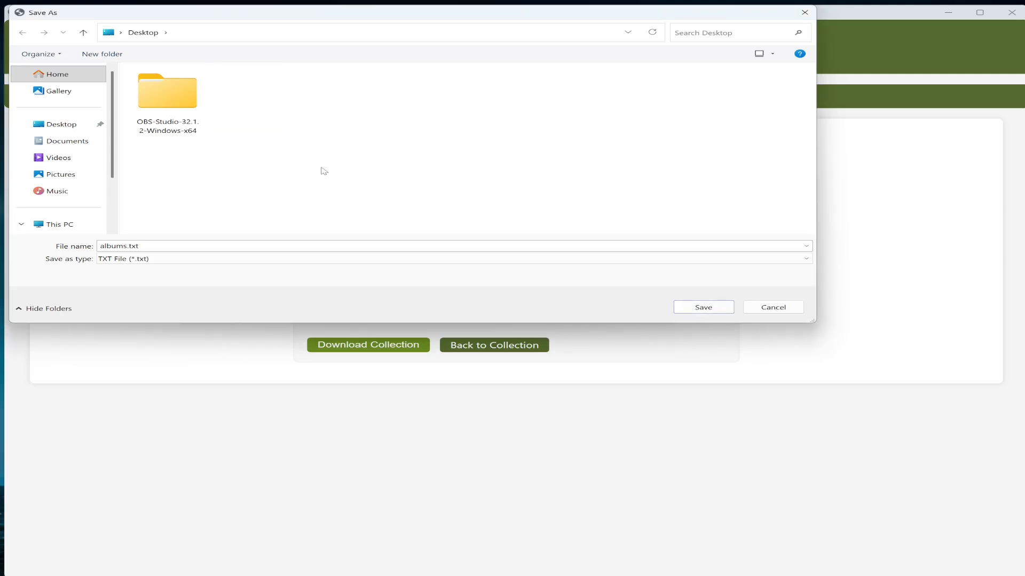
click(710, 309)
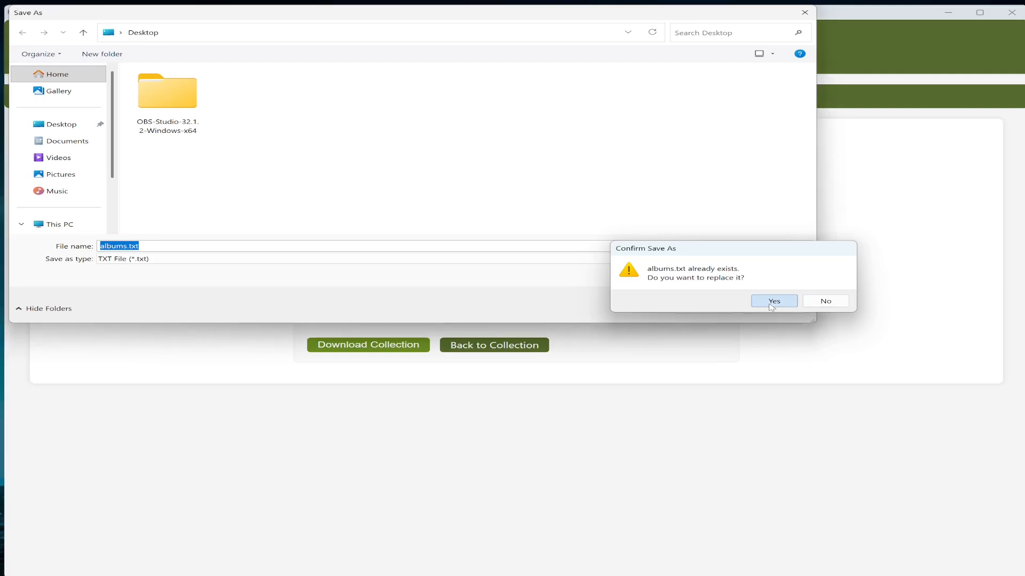
click(772, 302)
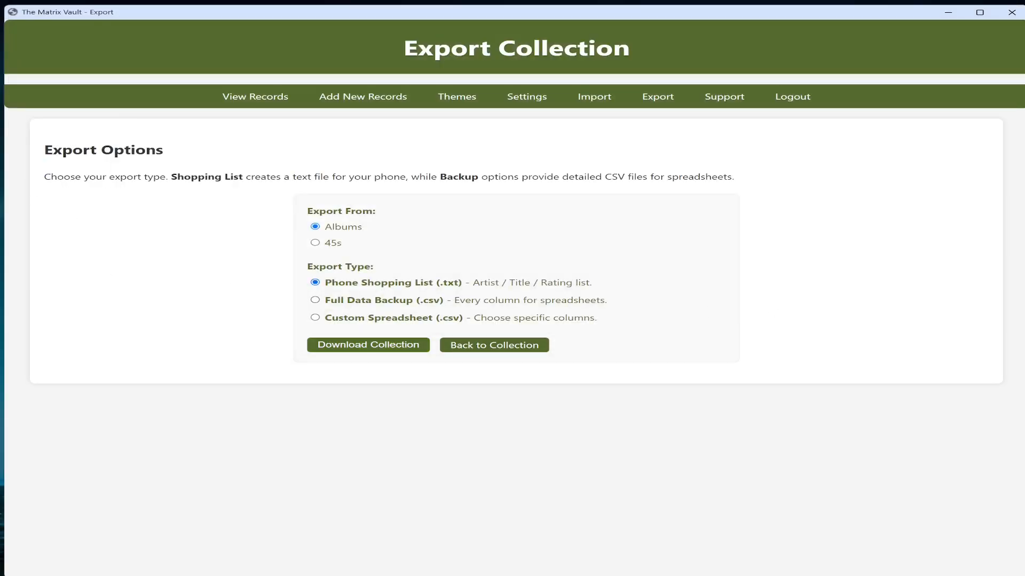
Place the exported shopping list's text window over the export page and highlight its lines to review artist, title and rating
drag(0, 271, 239, 269)
drag(362, 5, 644, 150)
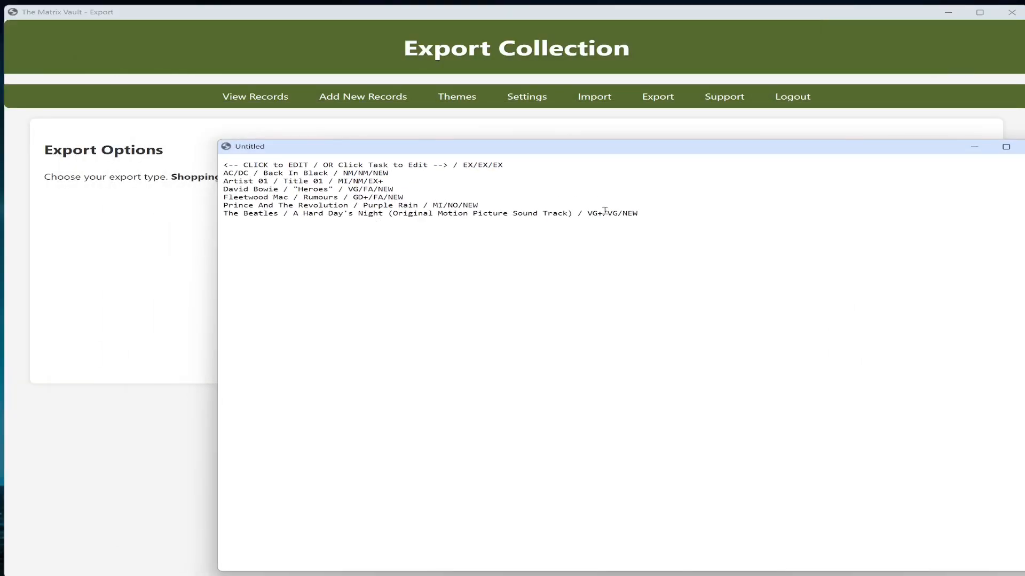
drag(652, 214, 213, 163)
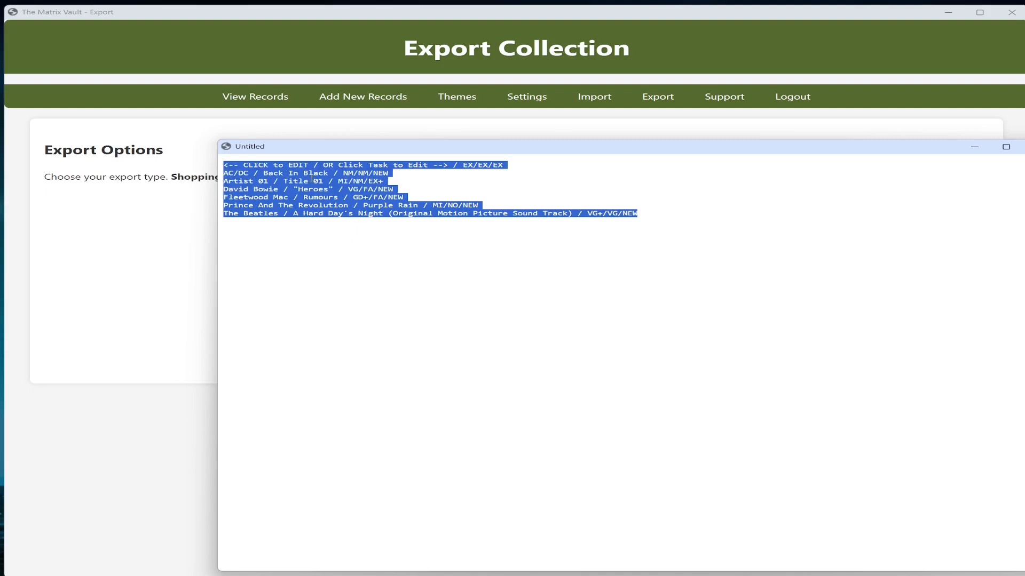
click(272, 177)
drag(404, 176, 209, 166)
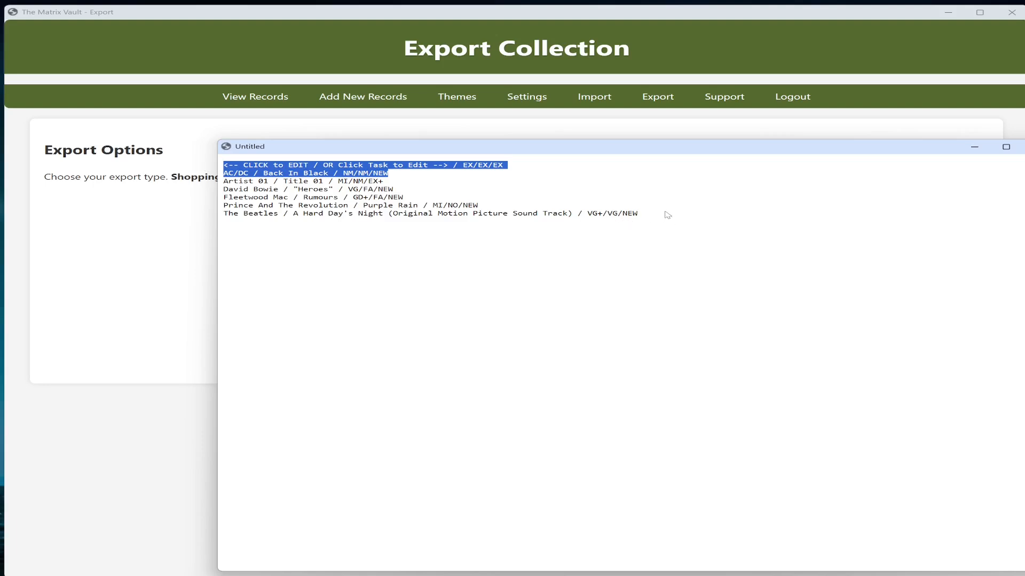
drag(667, 215, 198, 182)
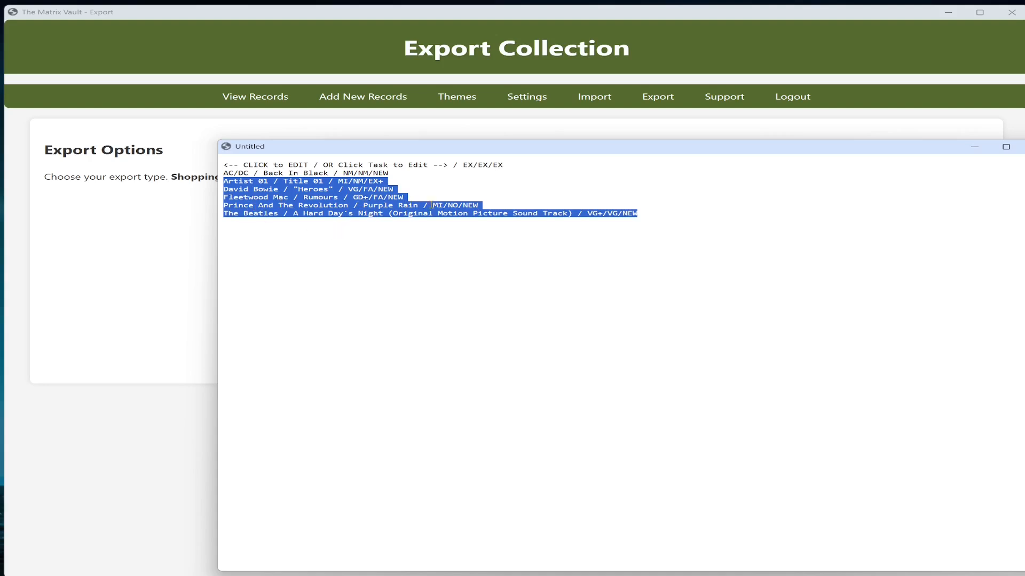
click(489, 213)
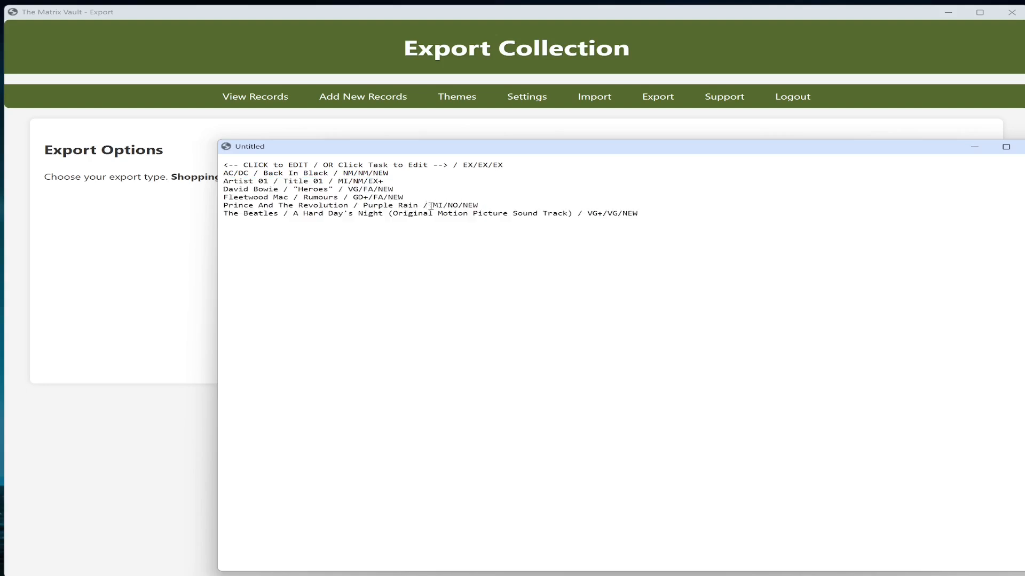
Highlight the individual rating codes on the Purple Rain line of the shopping list, and close the text window
drag(431, 206, 478, 206)
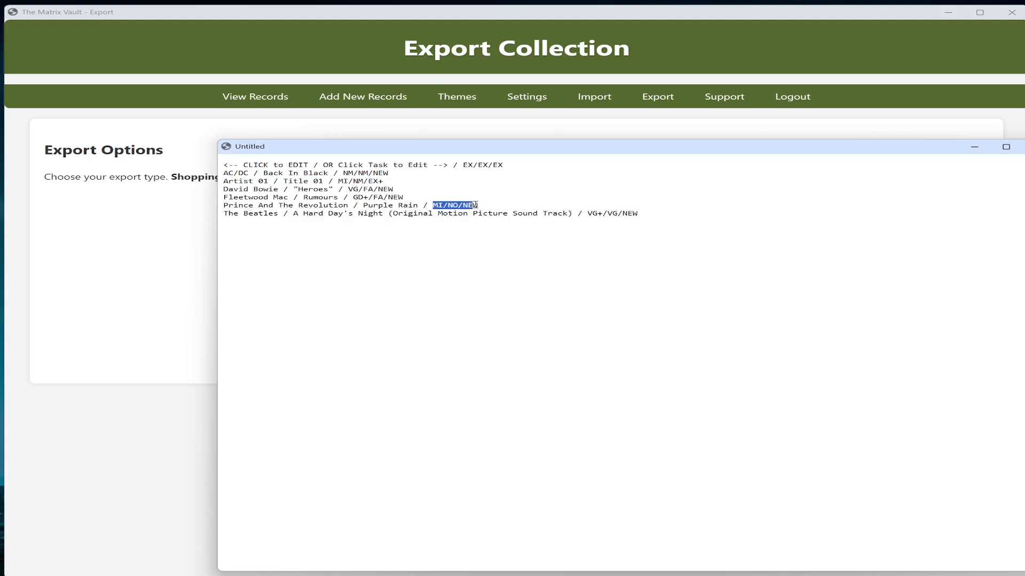
click(408, 204)
drag(433, 206, 458, 206)
click(437, 206)
double_click(452, 205)
click(652, 215)
click(1023, 147)
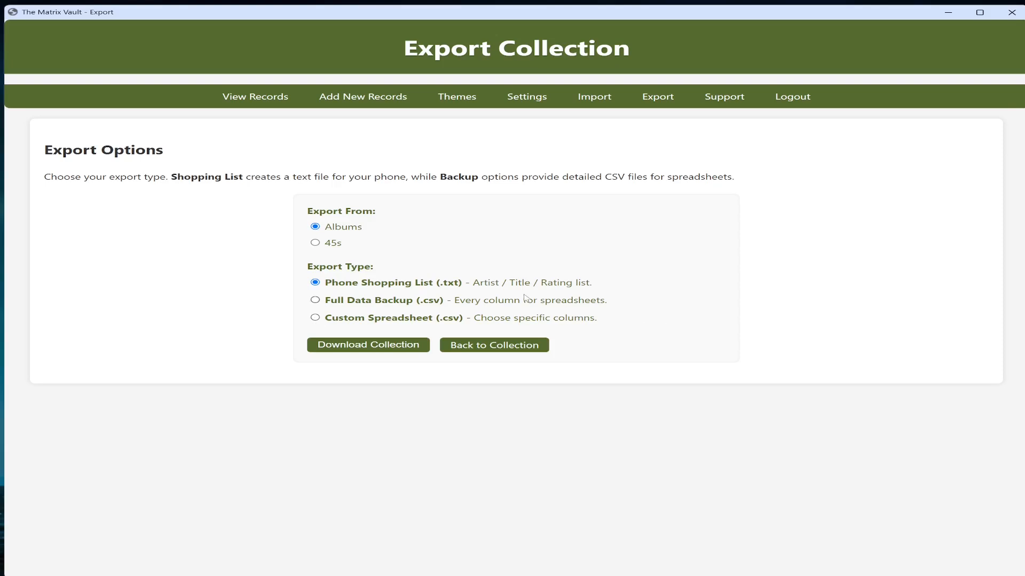
Export the Albums as a Custom Spreadsheet with Artist, Cat, Label, Title and Year, saved as albums.csv on the desktop
click(315, 318)
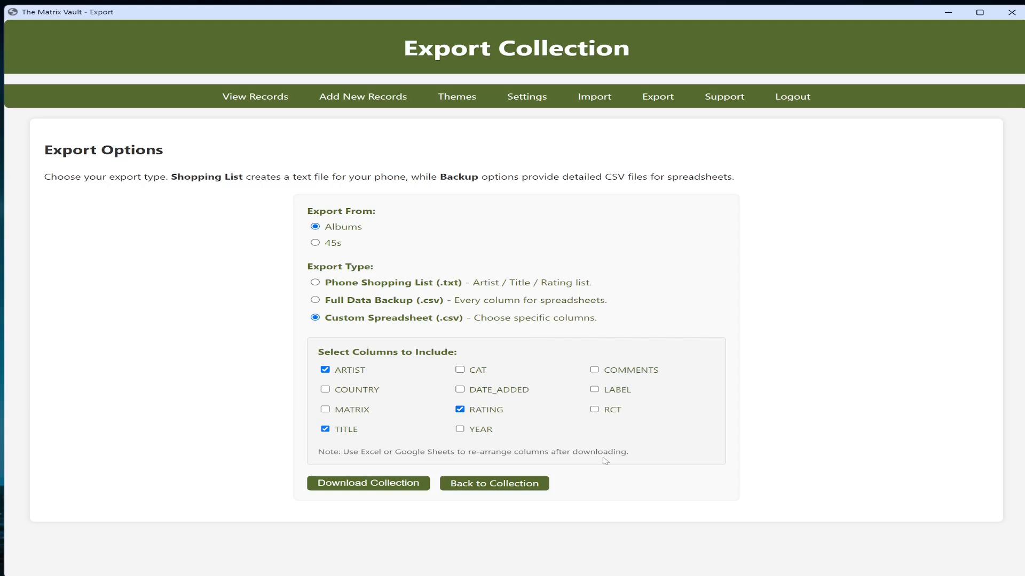
click(460, 370)
click(460, 410)
click(383, 487)
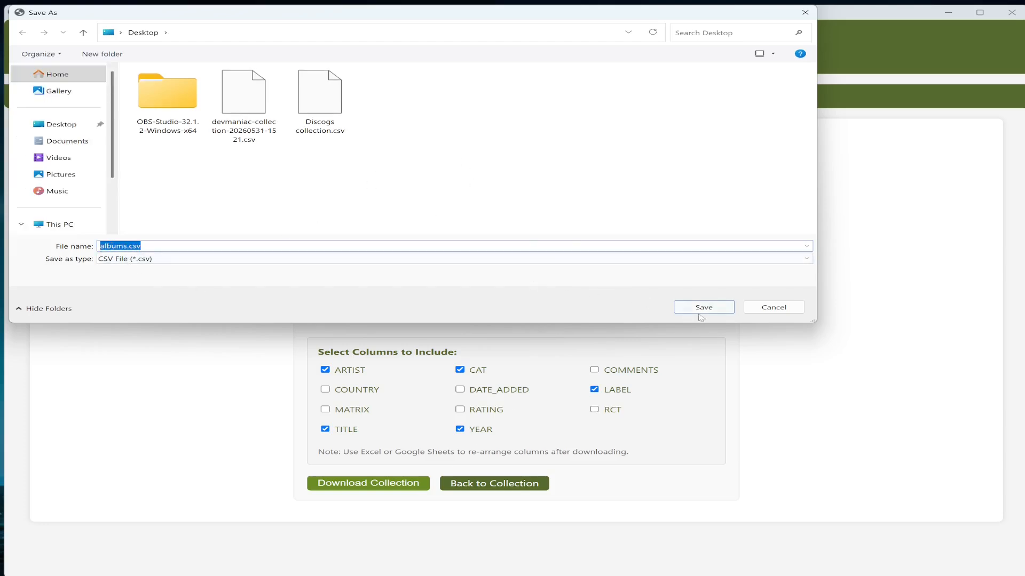
click(714, 311)
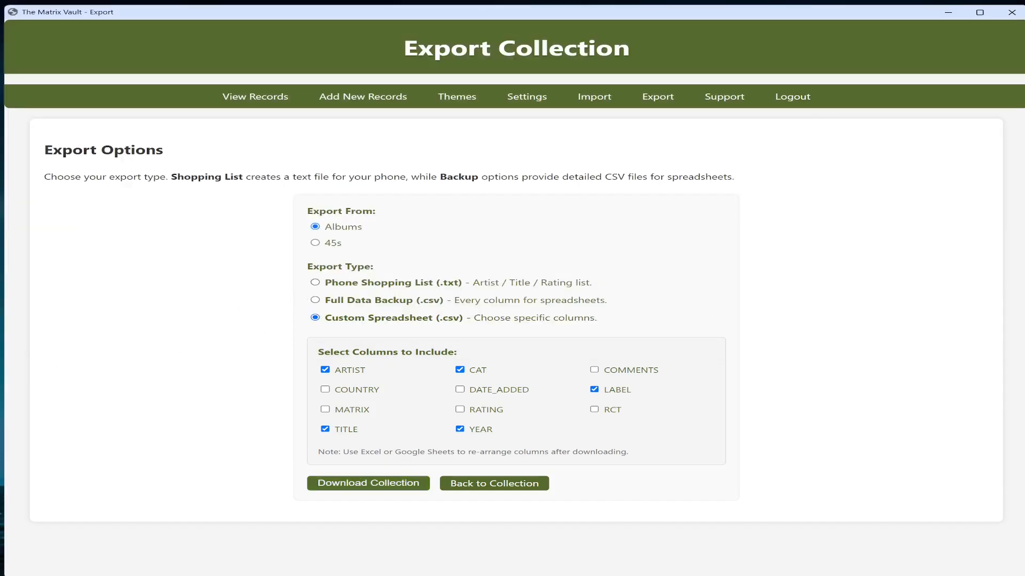
Open the exported albums.csv from the desktop in Notepad and place its window over the lower part of the export page
mouse_move(1, 392)
mouse_down()
mouse_move(75, 390)
mouse_move(256, 342)
mouse_move(2, 398)
mouse_up()
right_click(0, 438)
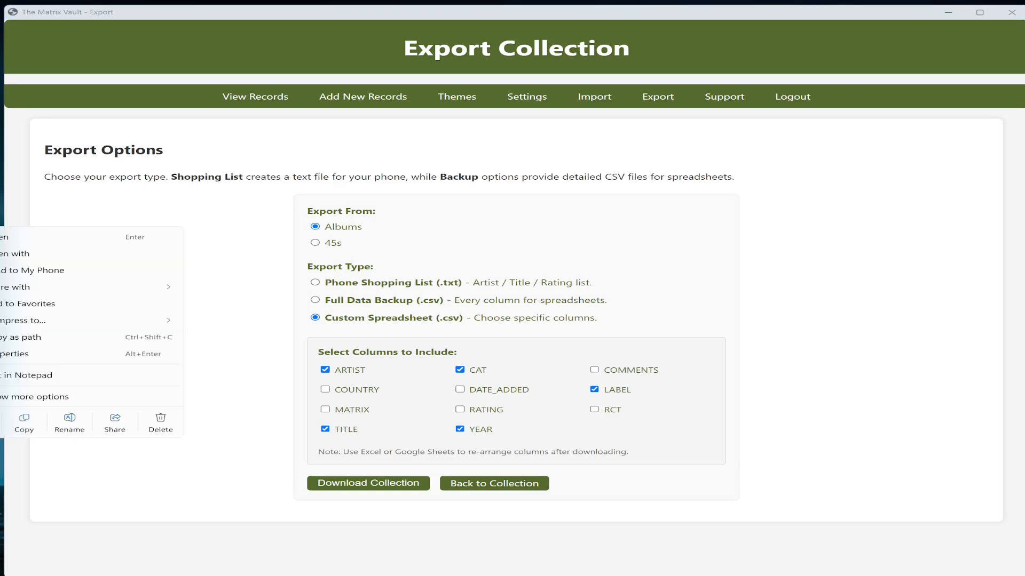
click(1, 377)
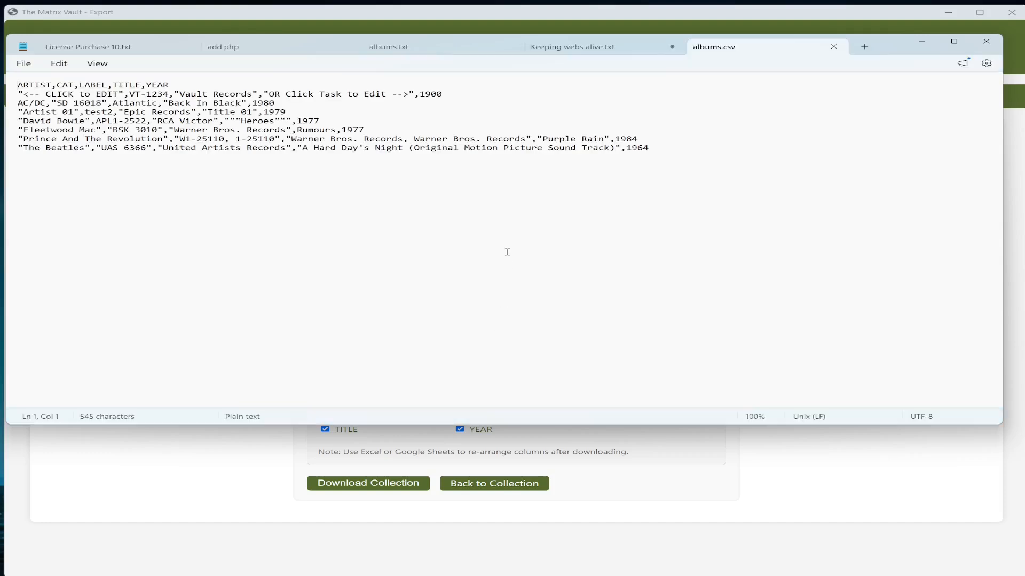
drag(388, 28, 427, 91)
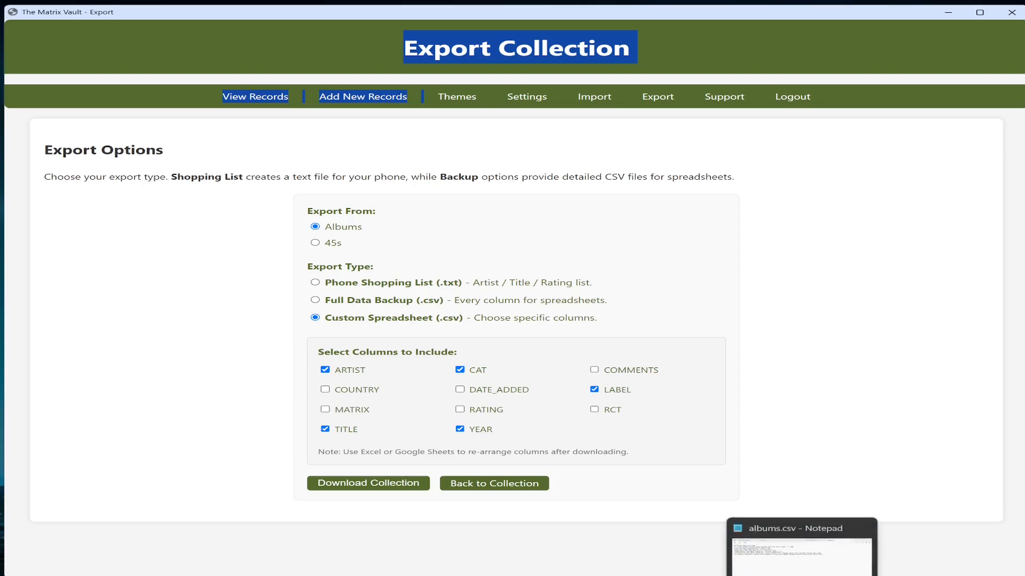
click(798, 547)
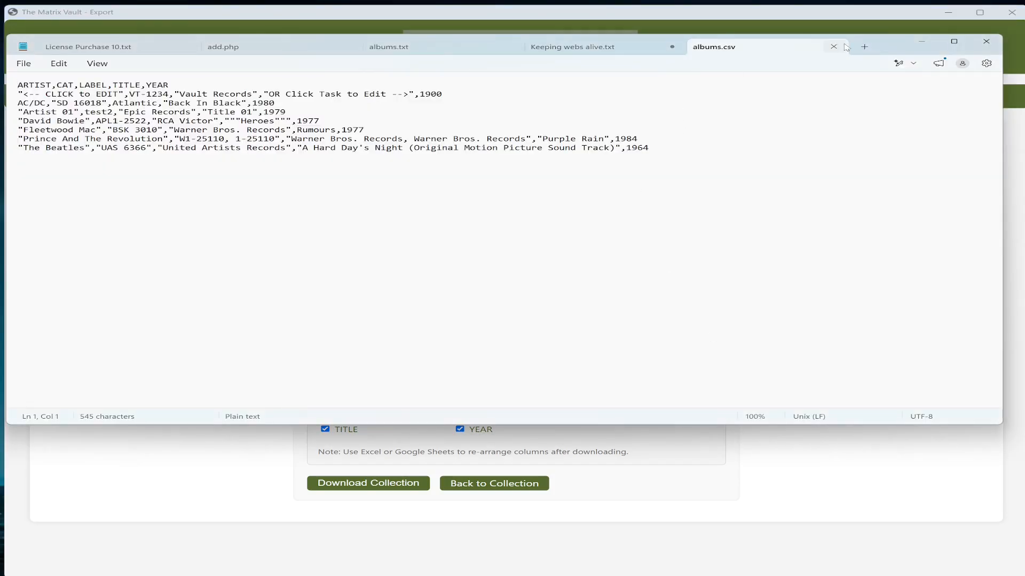
drag(887, 44, 1019, 221)
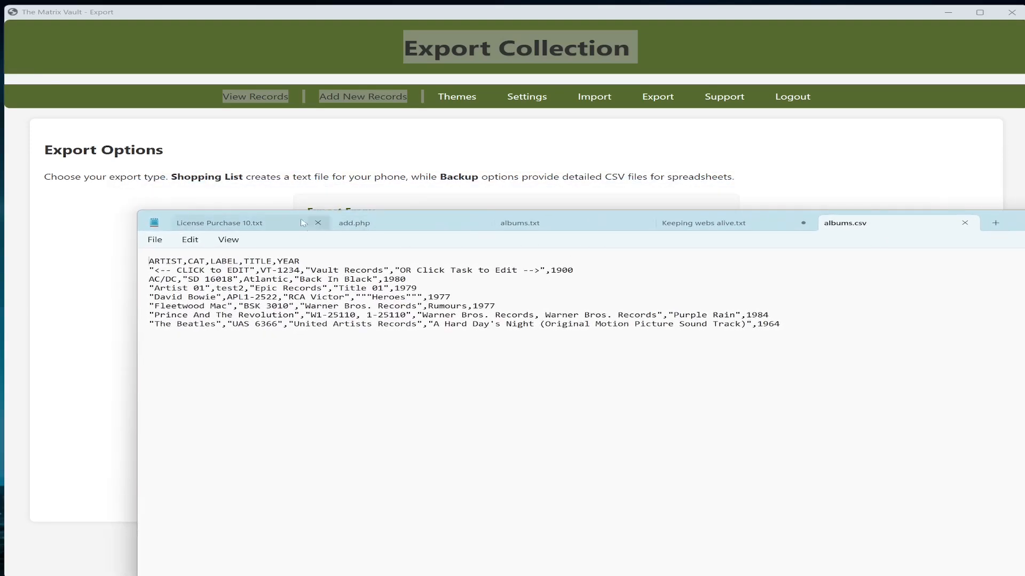
Close License Purchase 10.txt, add.php, albums.txt and Keeping webs alive.txt in Notepad, keeping only albums.csv open
click(319, 224)
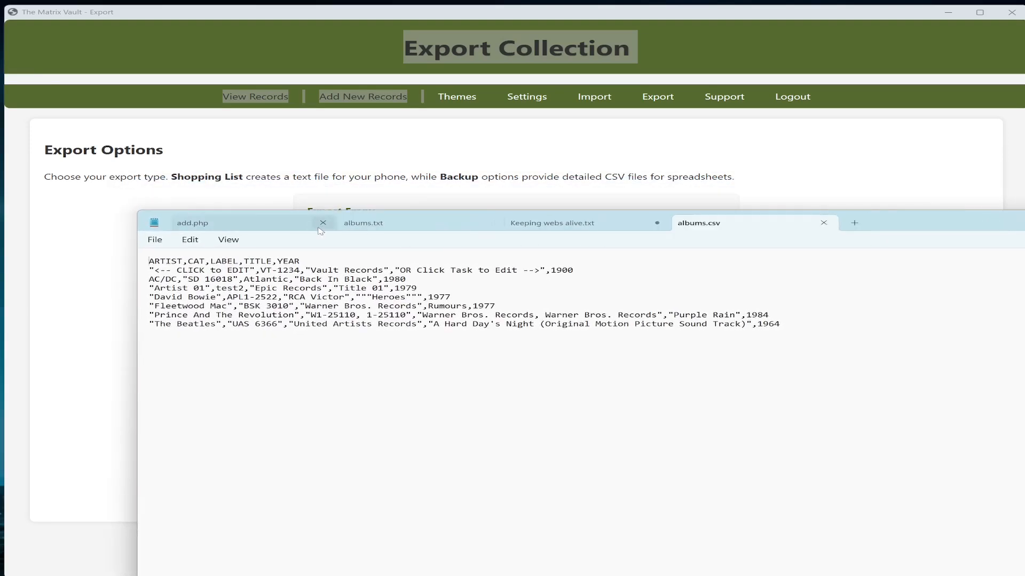
click(322, 223)
click(322, 223)
click(322, 223)
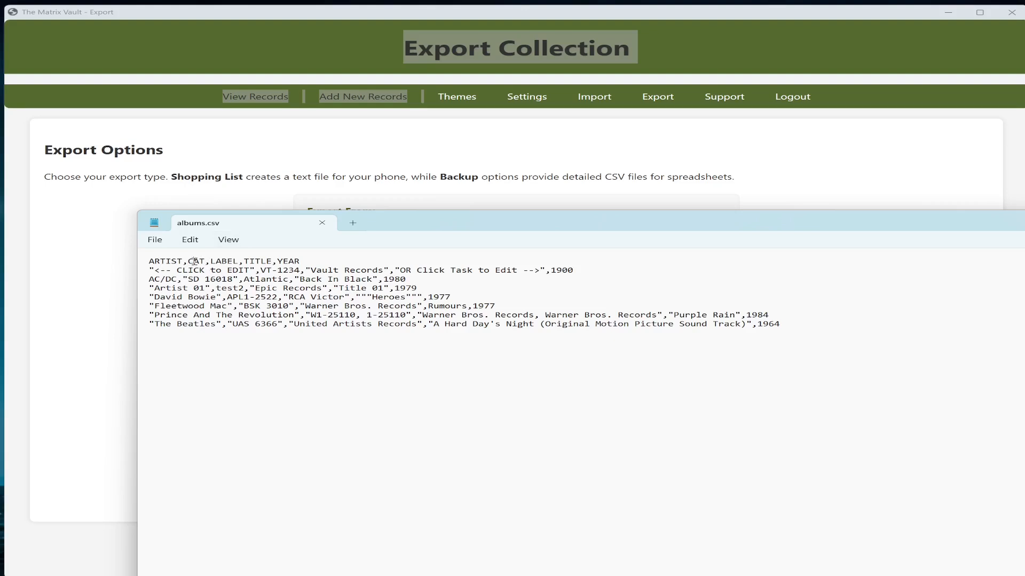
Highlight the header row and record lines of albums.csv to review how the exported columns are laid out
click(228, 261)
click(288, 261)
drag(578, 269, 134, 266)
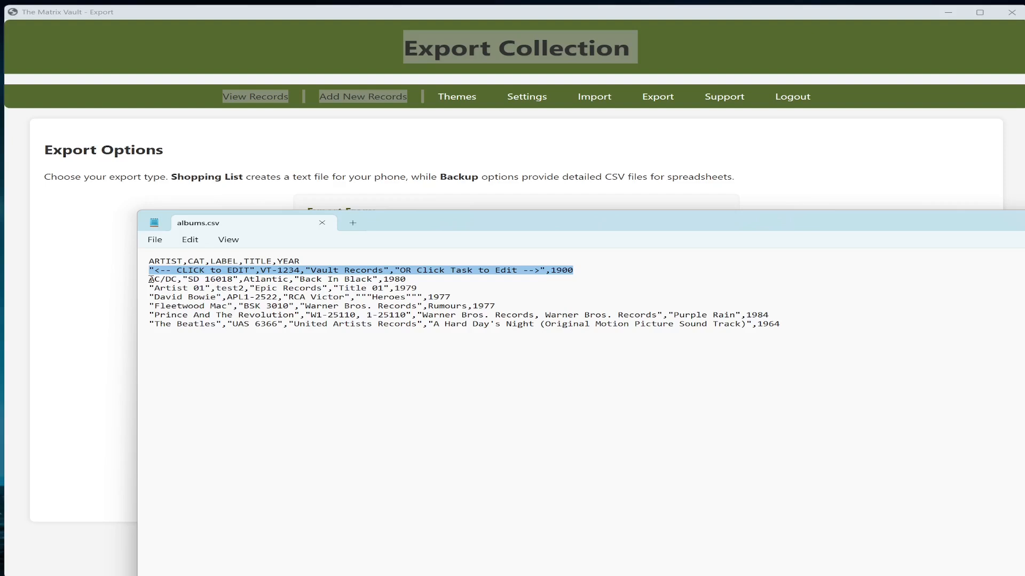
drag(151, 278, 418, 280)
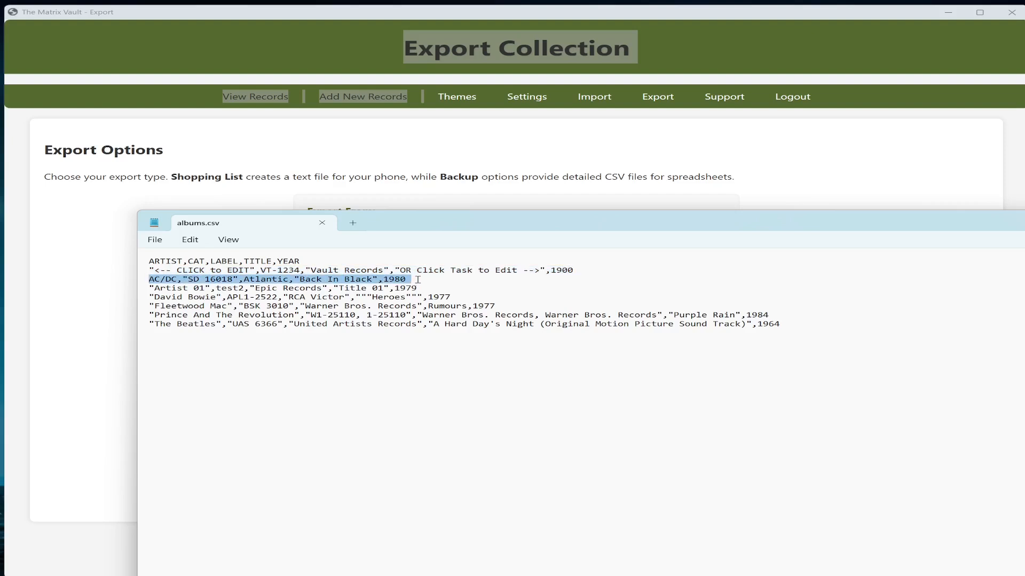
triple_click(145, 291)
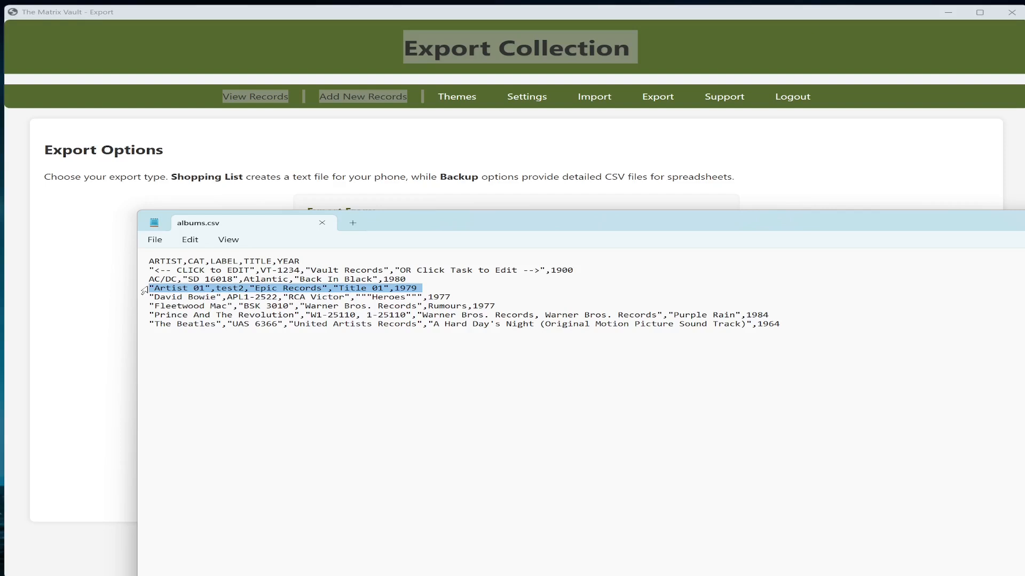
click(233, 357)
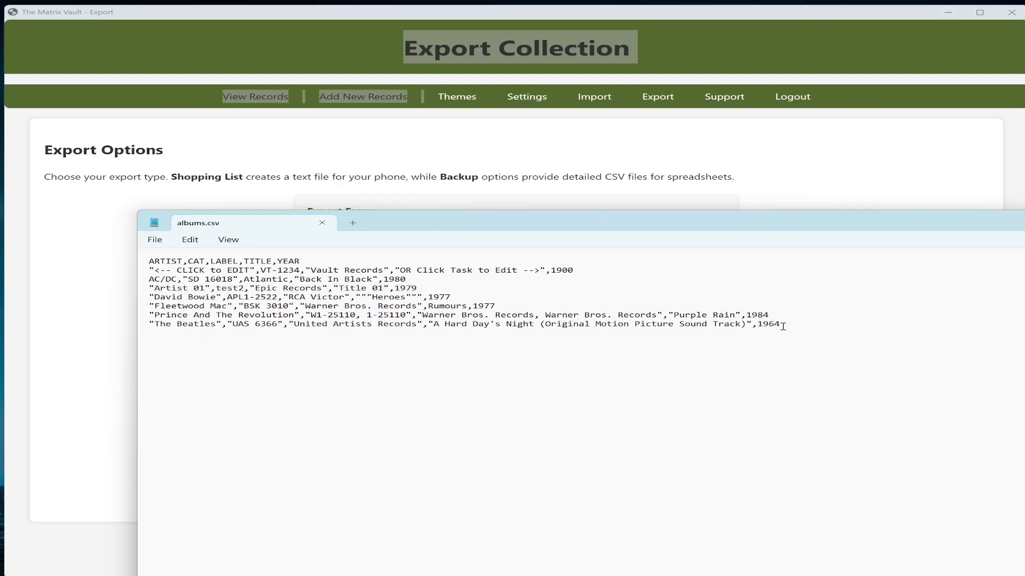
drag(780, 324, 120, 288)
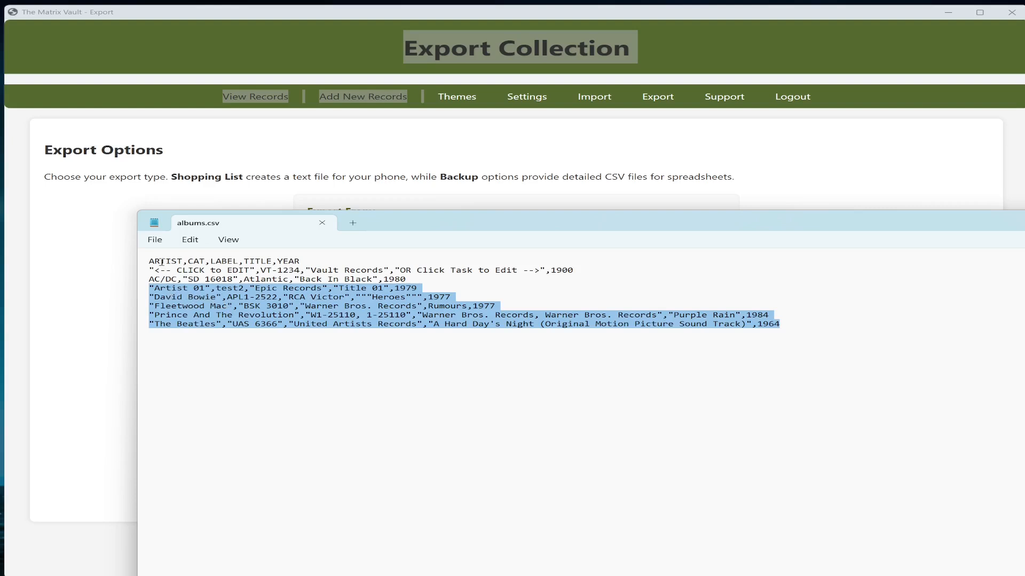
drag(151, 261, 309, 258)
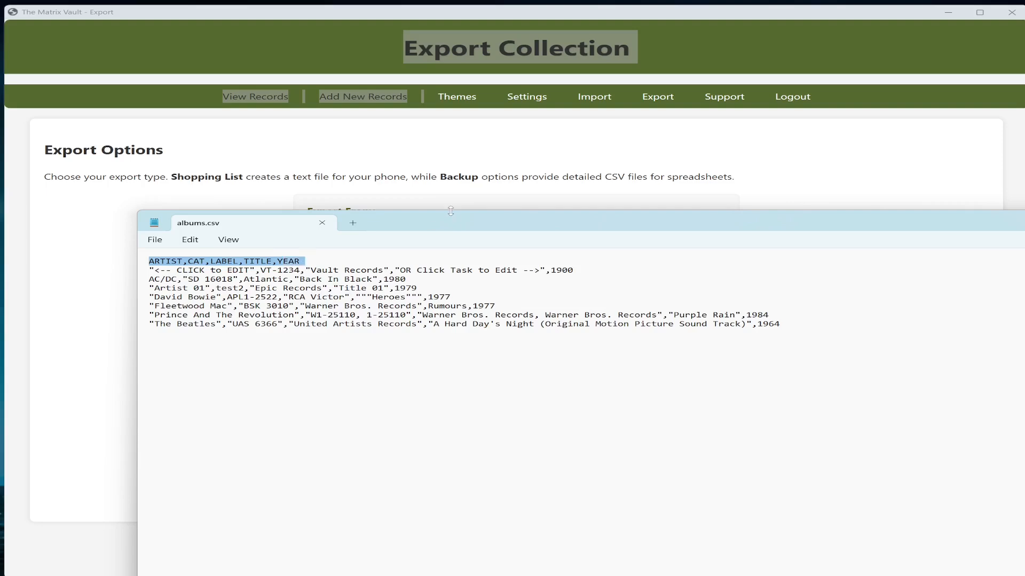
Move the albums.csv window aside to compare its header with the selected export columns, and close it
drag(450, 230, 482, 481)
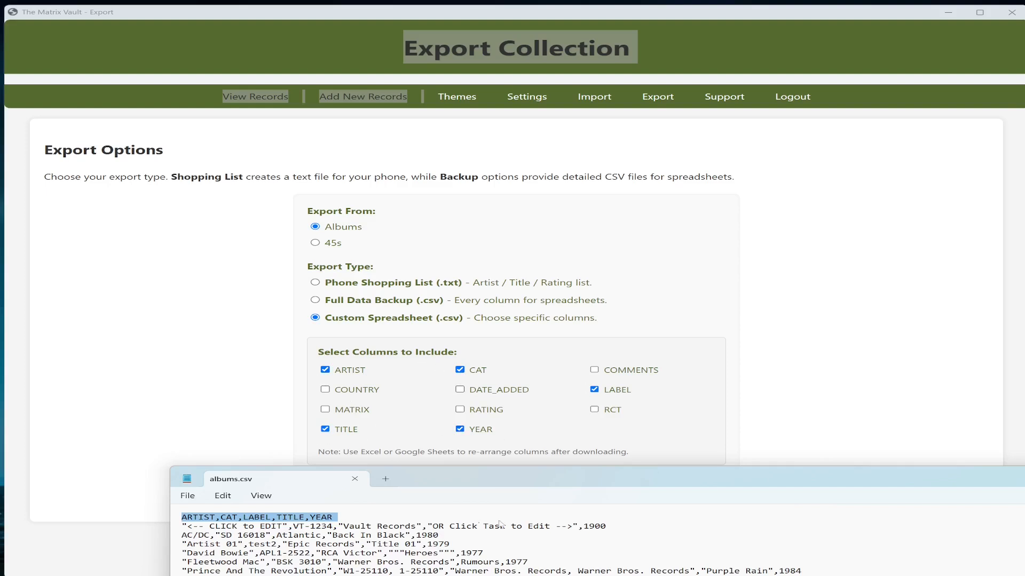
drag(609, 482, 523, 192)
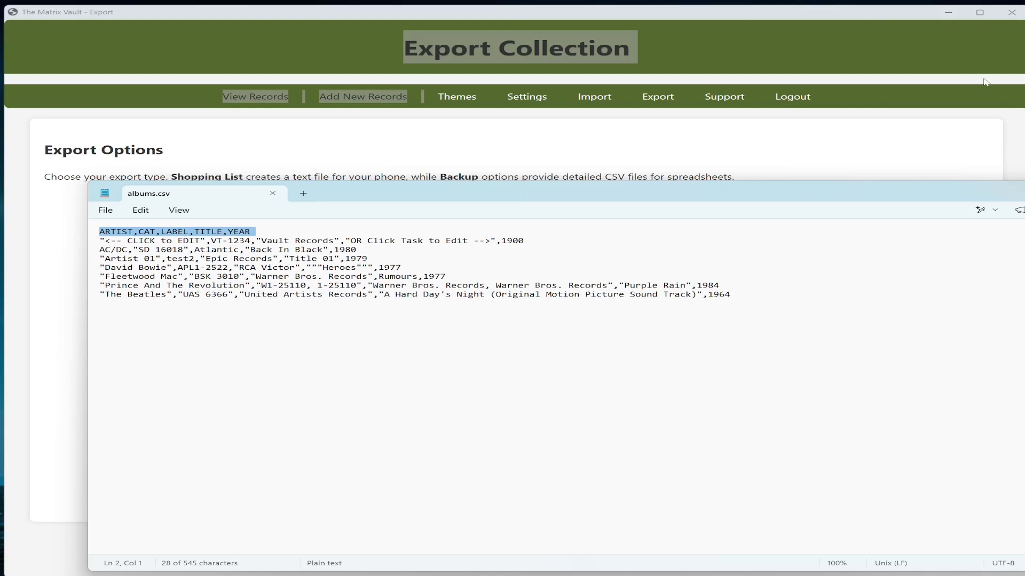
click(1024, 189)
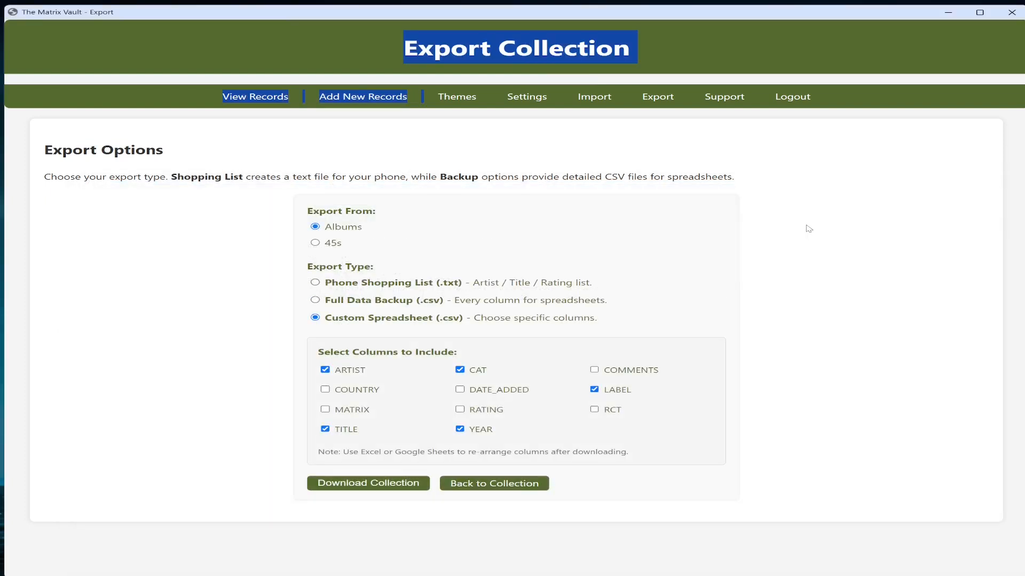
click(657, 140)
View the support pages for checking updates, contacting support and the application overview
mouse_move(721, 106)
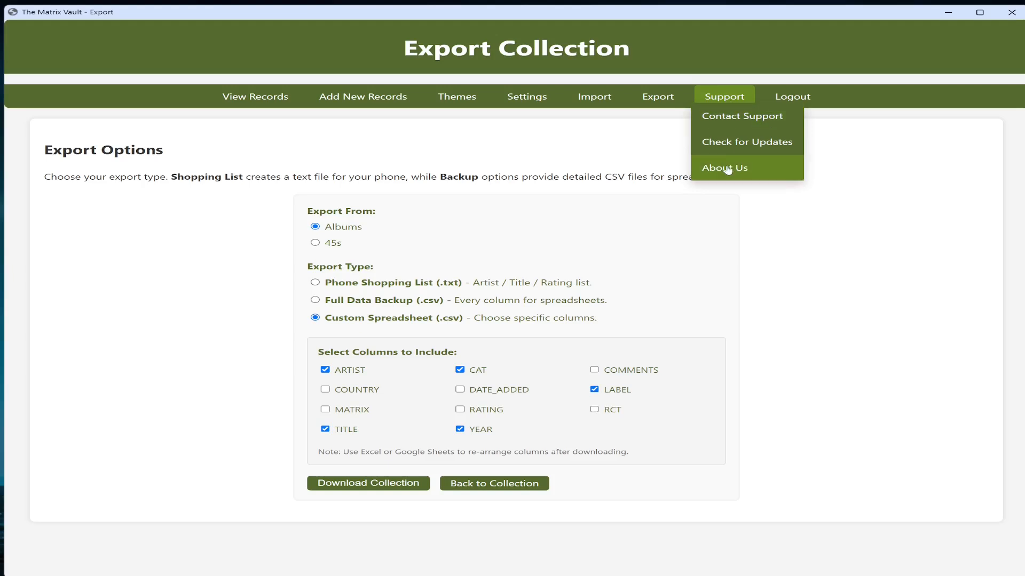
click(728, 131)
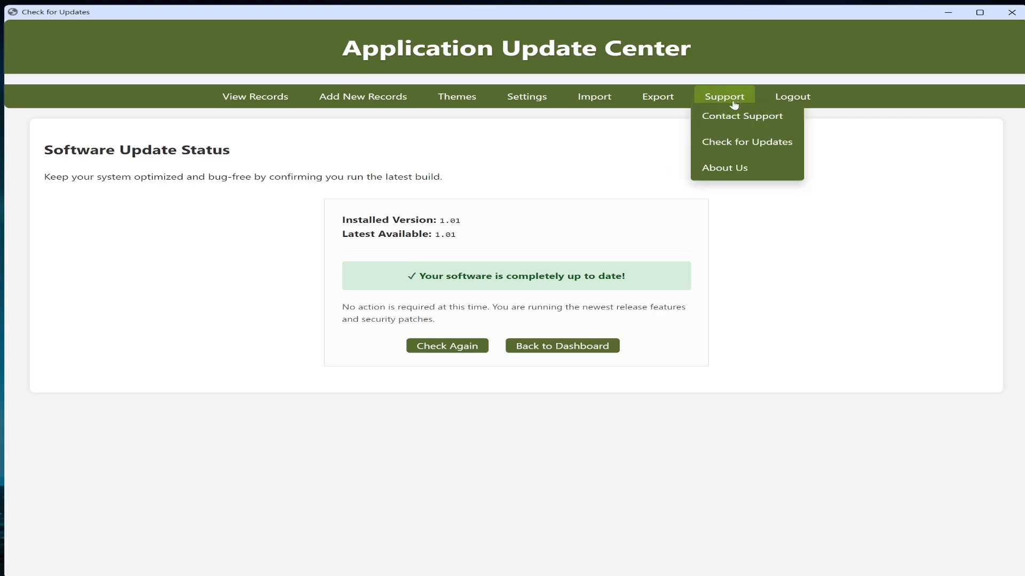
click(739, 118)
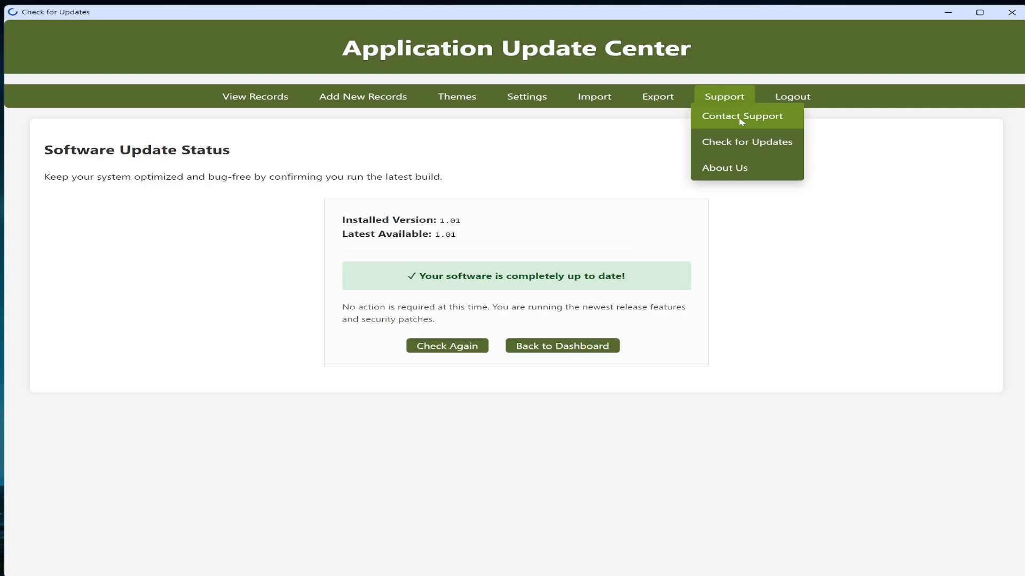
mouse_move(736, 96)
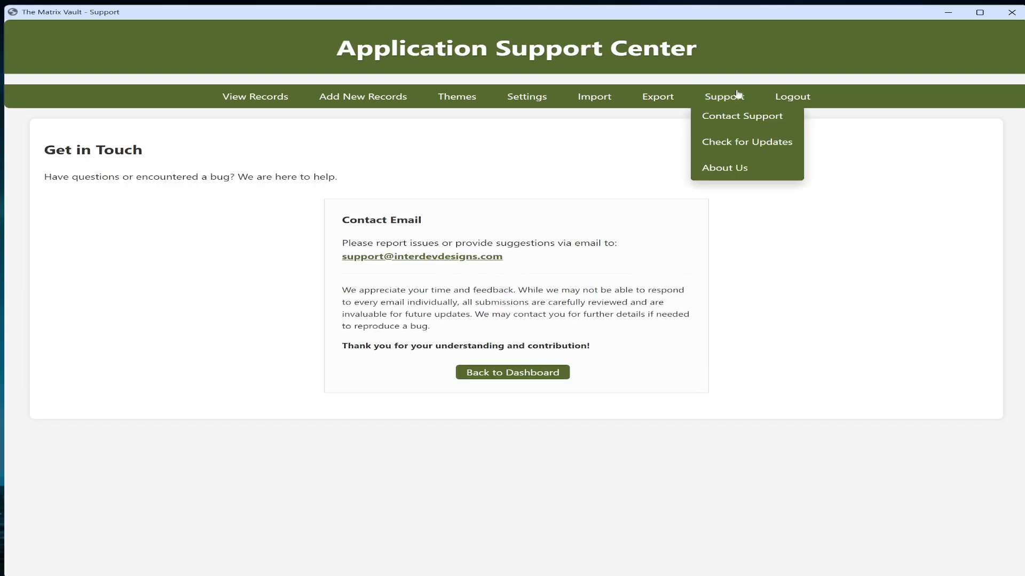
click(726, 171)
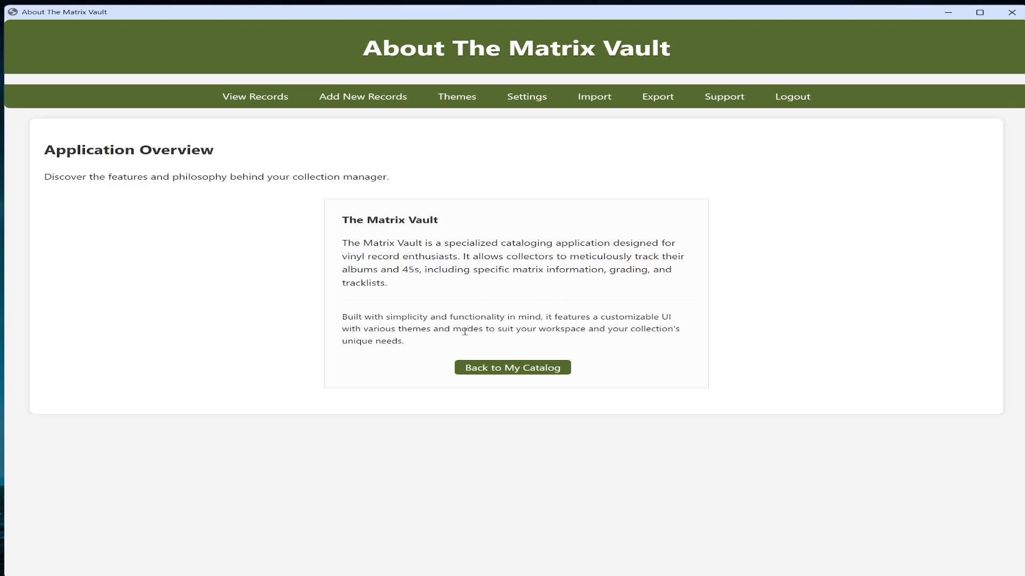
Log out of the catalogue and log back in with the pre-filled default credentials
click(793, 101)
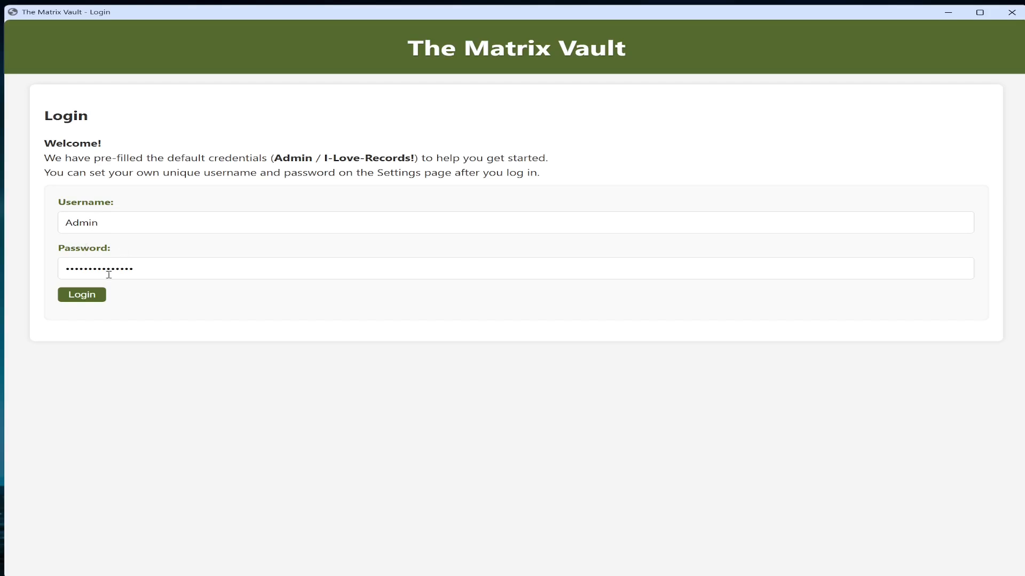
click(80, 298)
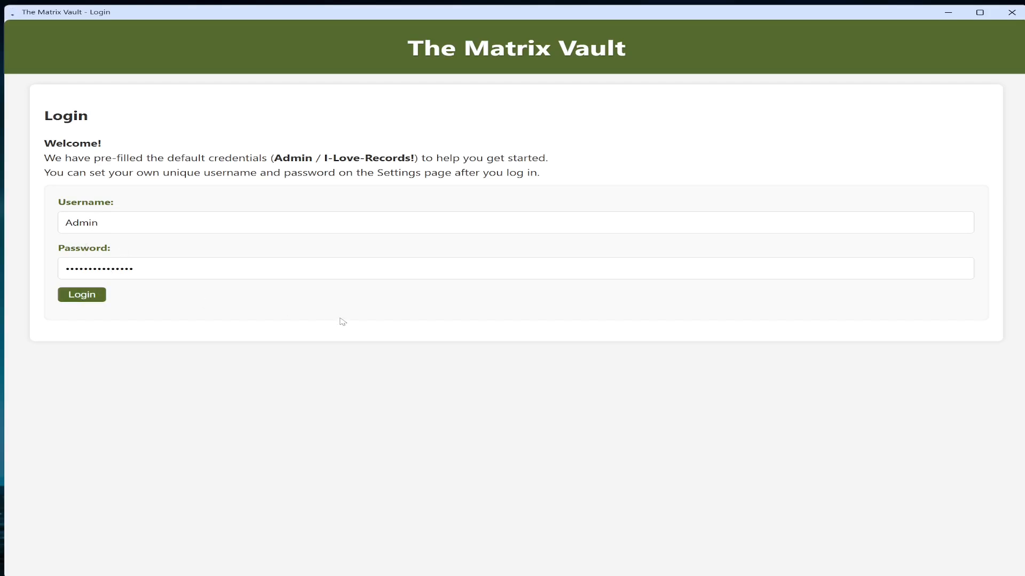